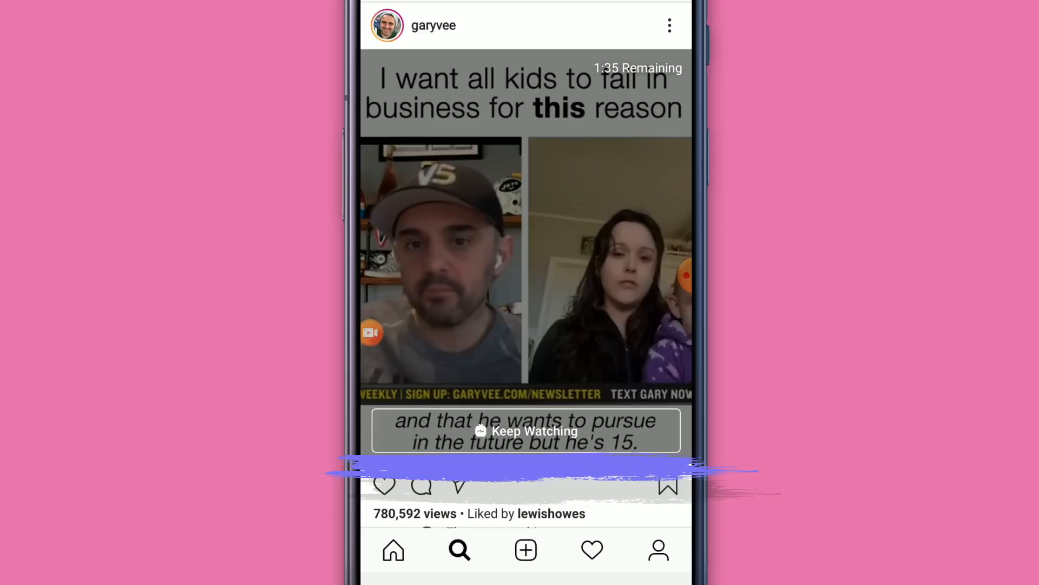
{"action": "left_click", "coordinate": [526, 430]}
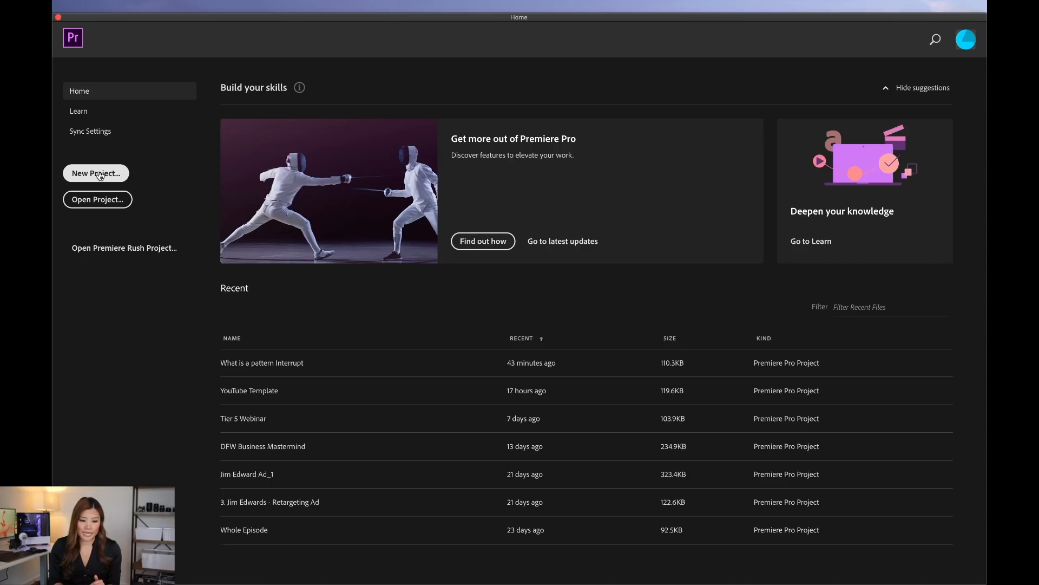
Step: Start a new project and name it IGTV Tutorial
{"action": "left_click", "coordinate": [97, 173]}
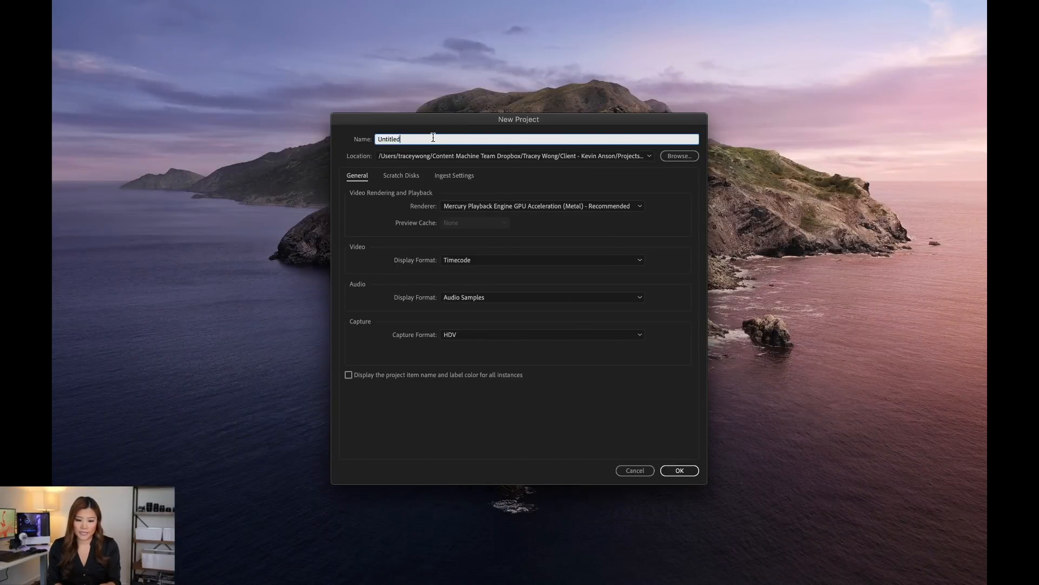
{"action": "key", "text": "BackSpace"}
{"action": "type", "text": "IGTV Tutorial"}
Step: Set the project location to the IGTV folder on the Desktop and create the project
{"action": "left_click", "coordinate": [676, 156]}
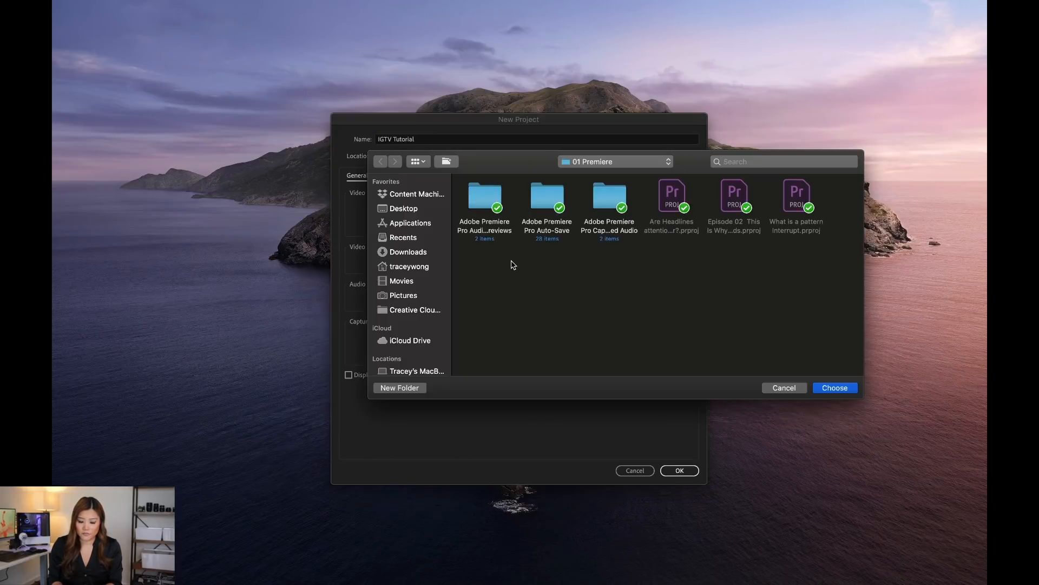
{"action": "left_click", "coordinate": [411, 211]}
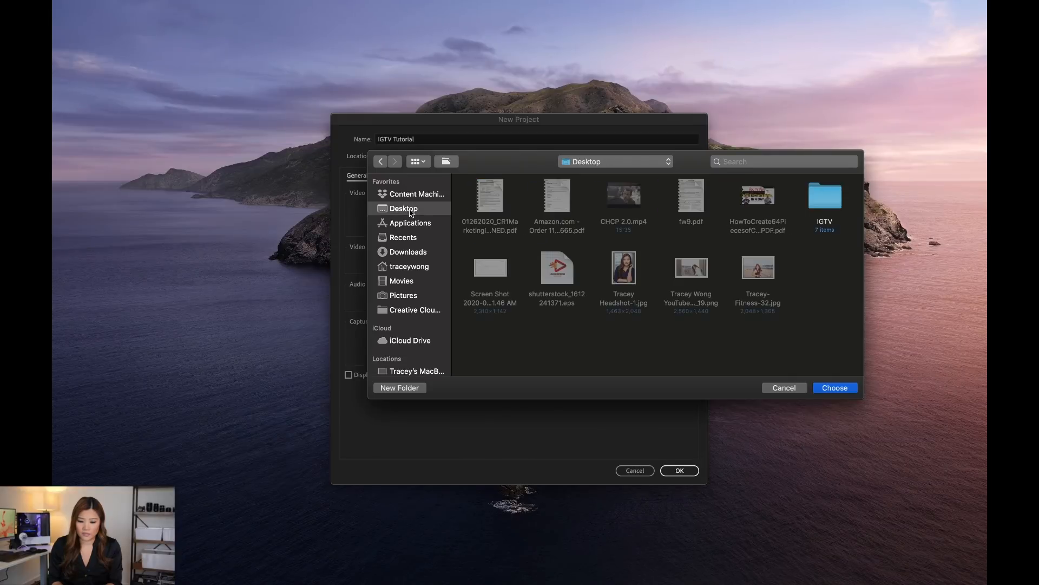
{"action": "double_click", "coordinate": [839, 211]}
{"action": "left_click", "coordinate": [830, 386]}
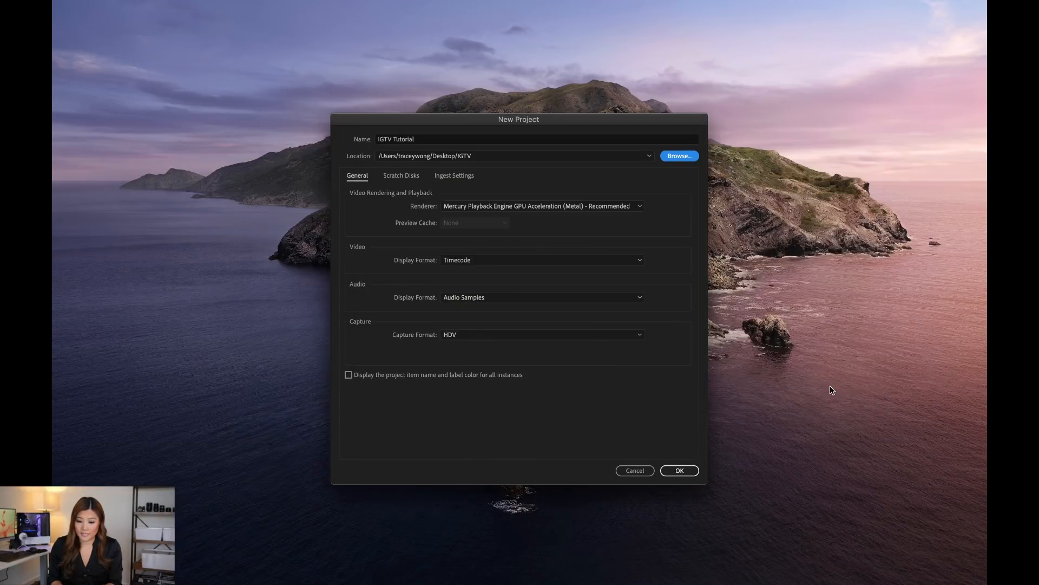
{"action": "left_click", "coordinate": [669, 468]}
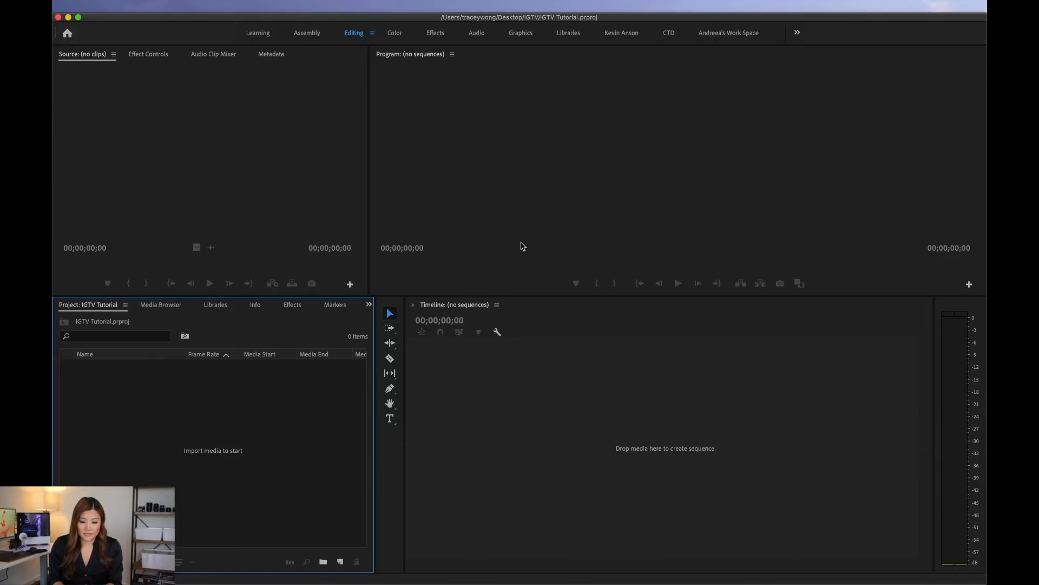
Step: Import EXAMPLE.mp4, EXAMPLE.srt, thinking-face_1f914.png and IGTV_thumbnail_SafeZones.jpeg from the IGTV folder into the project
{"action": "right_click", "coordinate": [340, 397]}
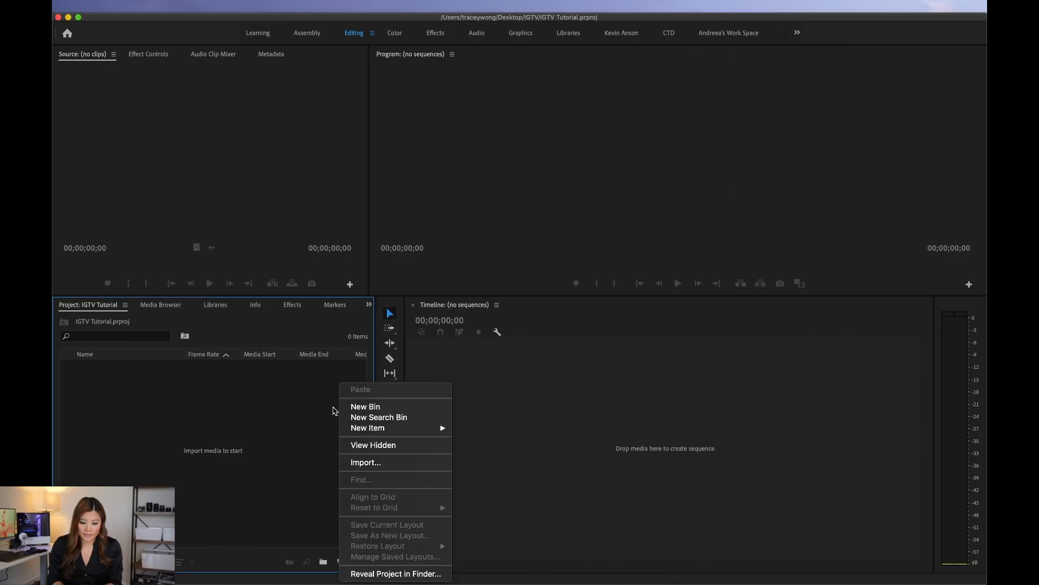
{"action": "left_click", "coordinate": [364, 462]}
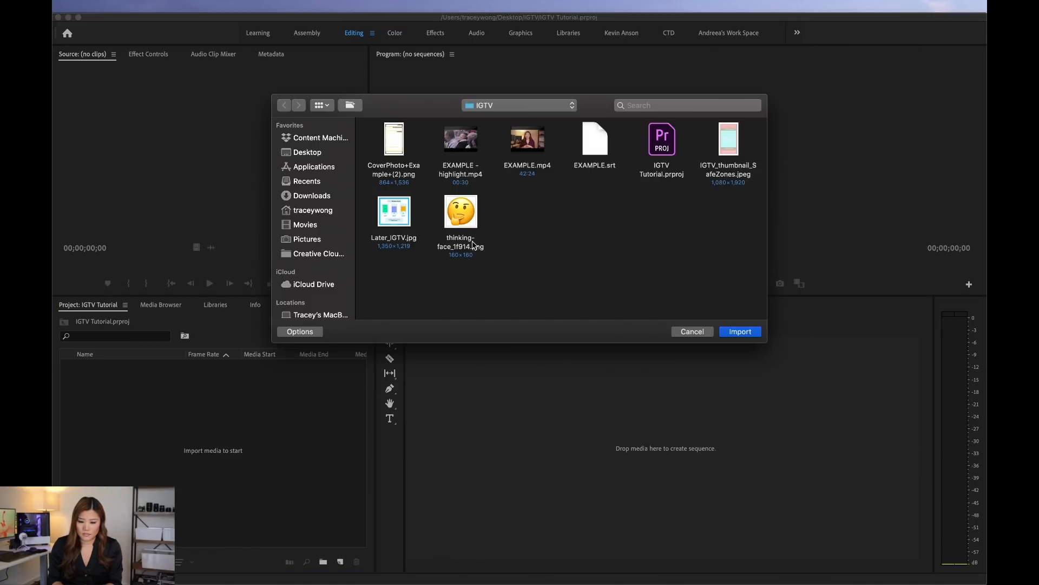
{"action": "left_click", "coordinate": [307, 155]}
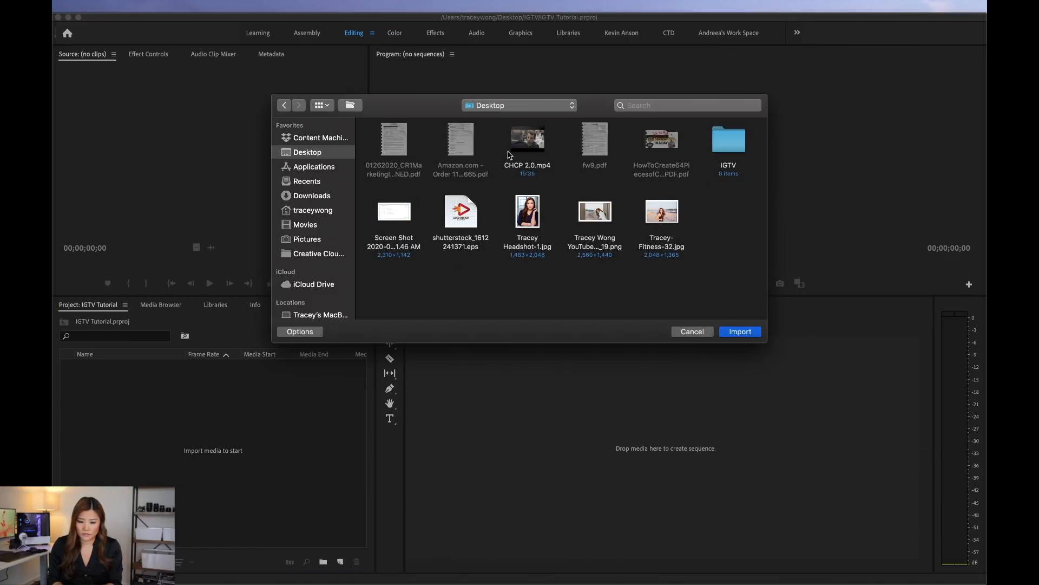
{"action": "double_click", "coordinate": [719, 148]}
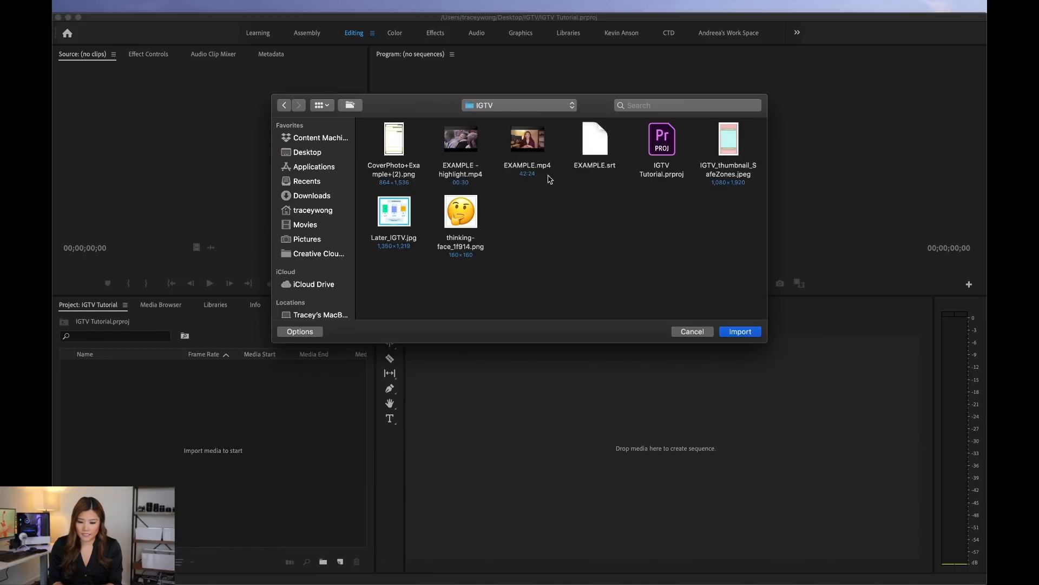
{"action": "left_click", "coordinate": [541, 150]}
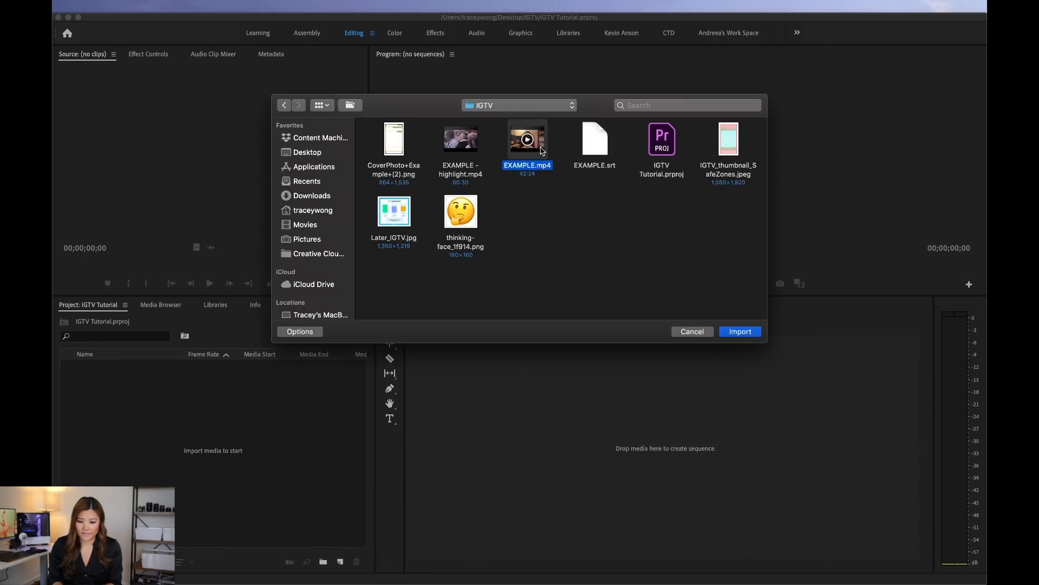
{"action": "left_click", "coordinate": [603, 155], "text": "super"}
{"action": "left_click", "coordinate": [470, 227], "text": "super"}
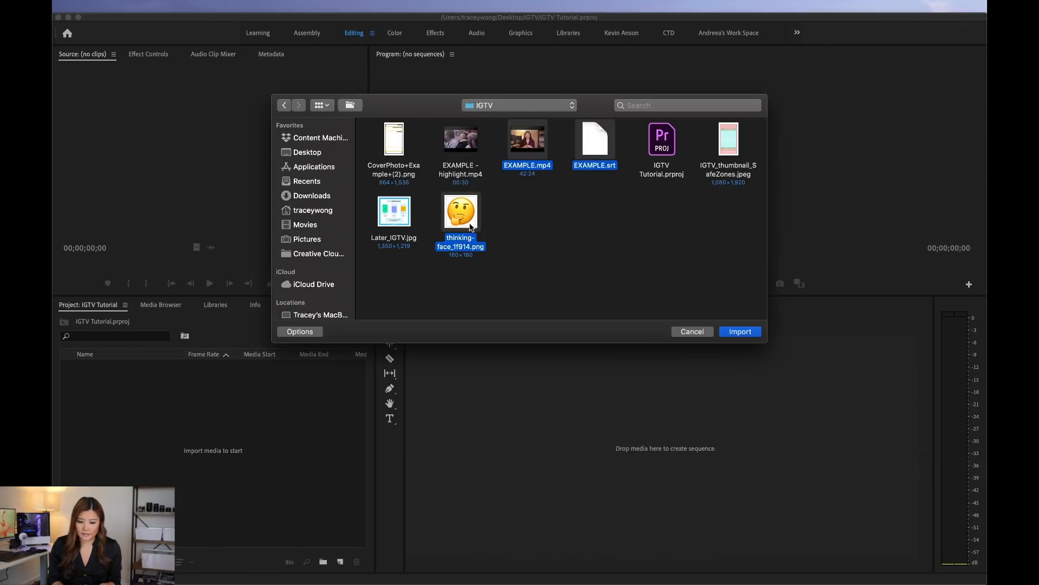
{"action": "left_click", "coordinate": [738, 150], "text": "super"}
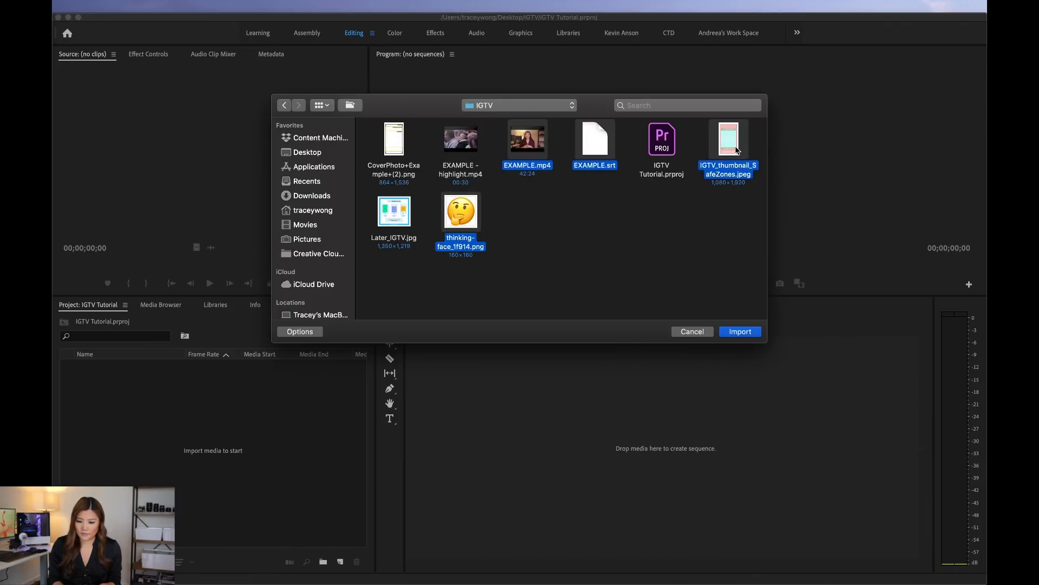
{"action": "left_click", "coordinate": [739, 331]}
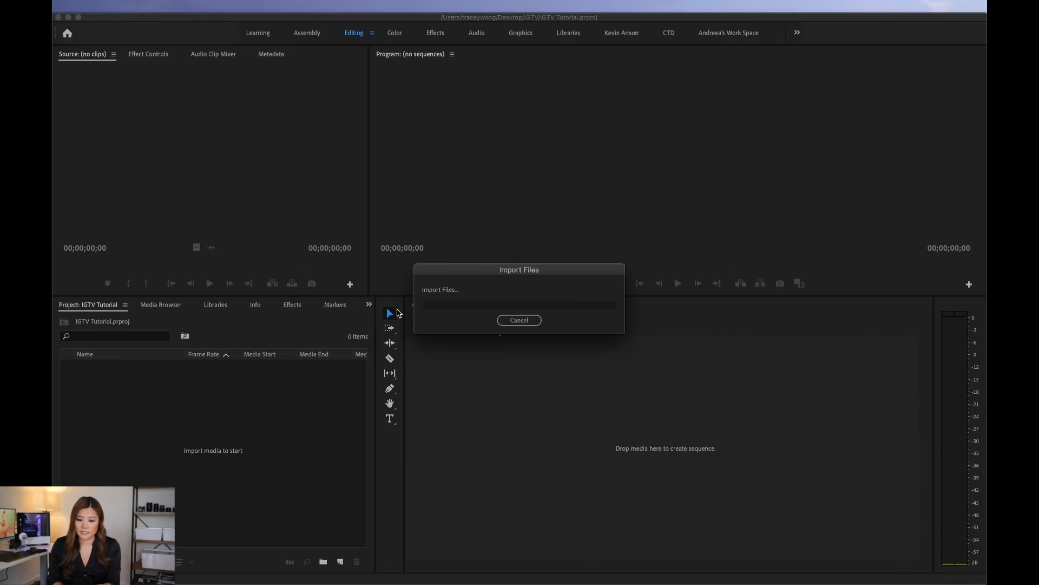
Step: Create a new sequence from the Digital SLR 1080p preset DSLR 1080p24, keeping the default name
{"action": "left_click", "coordinate": [147, 6]}
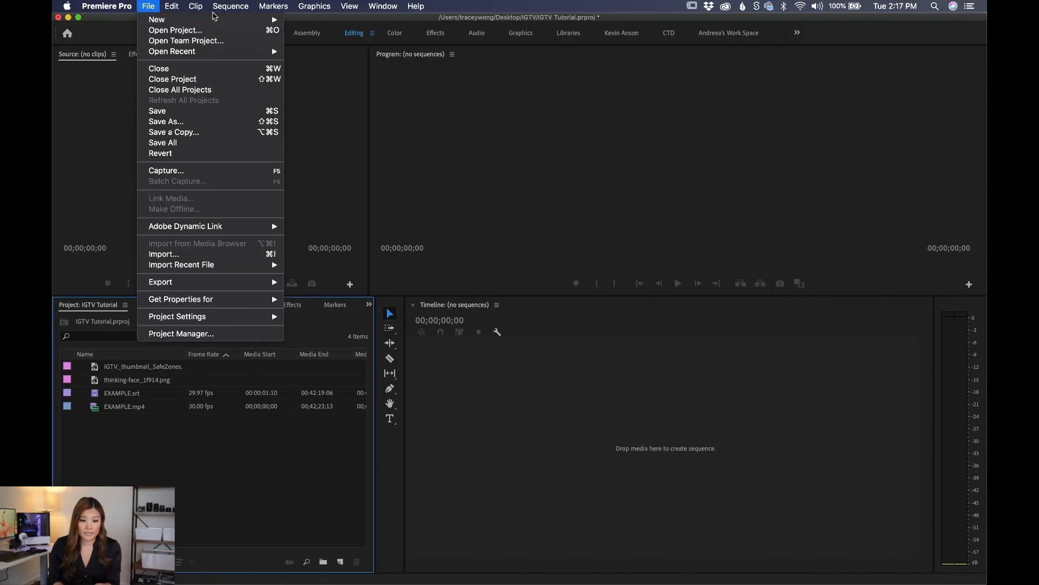
{"action": "mouse_move", "coordinate": [147, 6]}
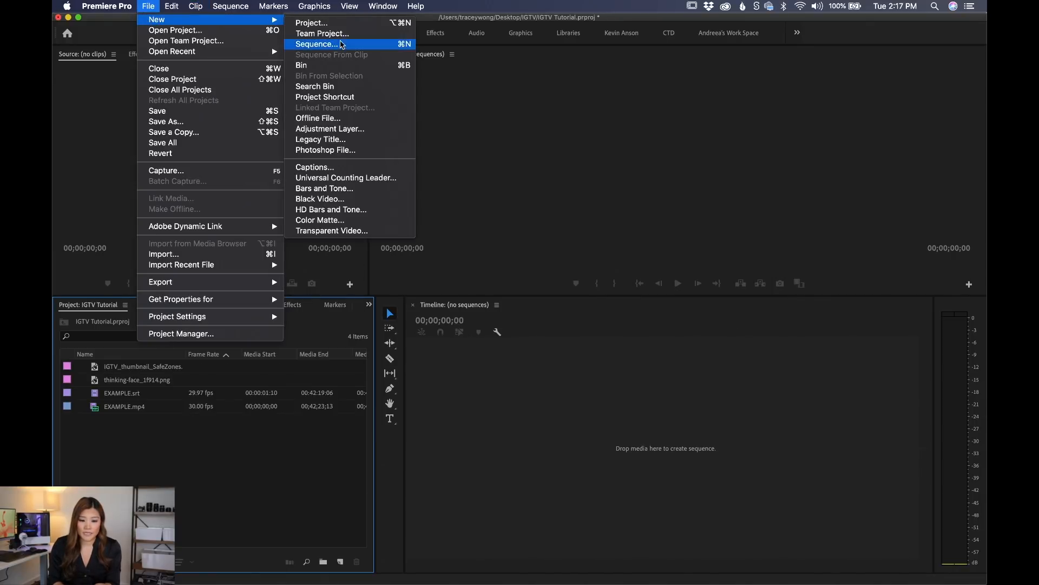
{"action": "left_click", "coordinate": [338, 47]}
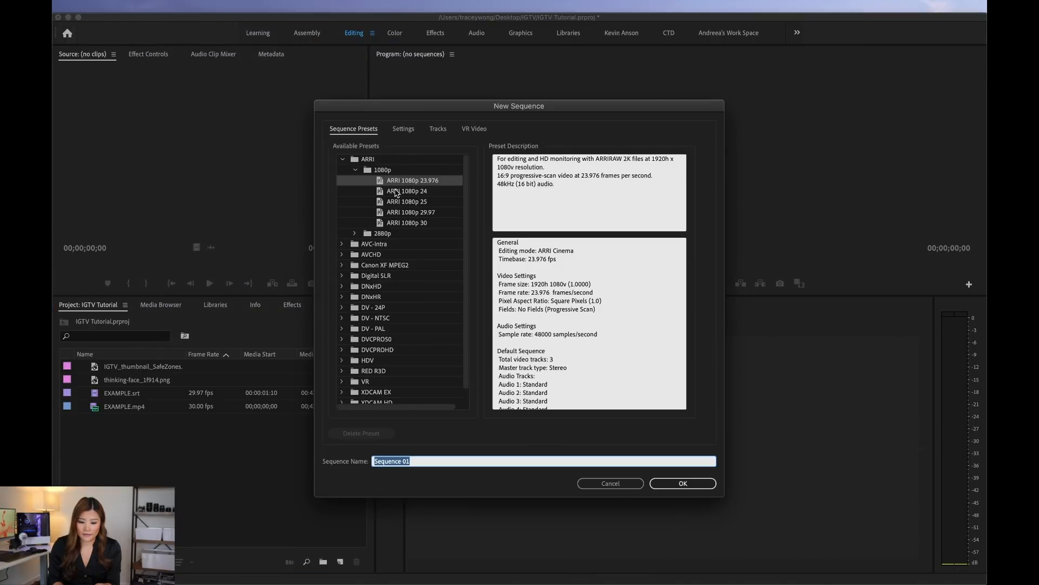
{"action": "left_click", "coordinate": [342, 160]}
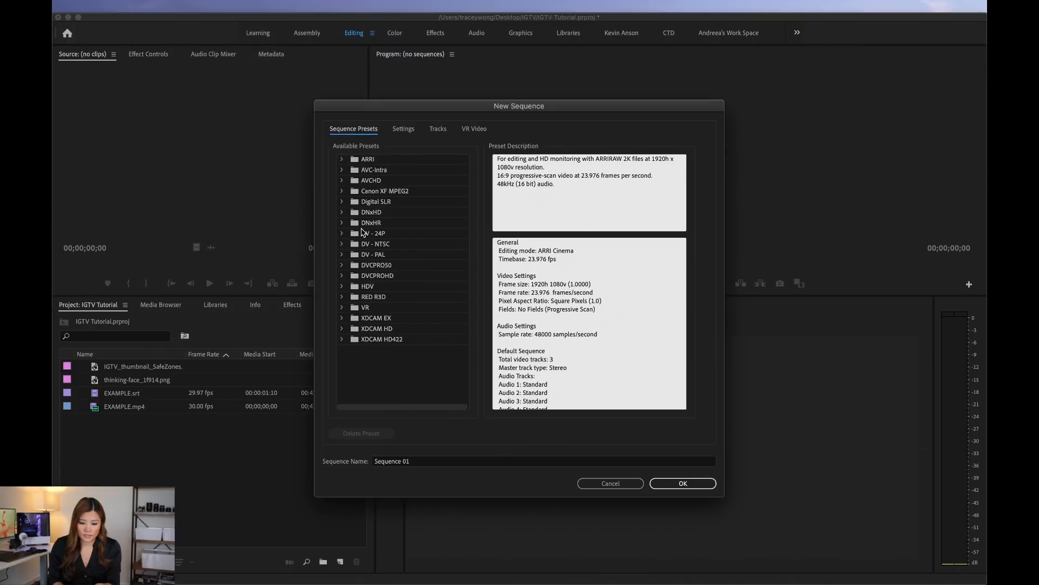
{"action": "left_click", "coordinate": [342, 201]}
{"action": "left_click", "coordinate": [381, 215]}
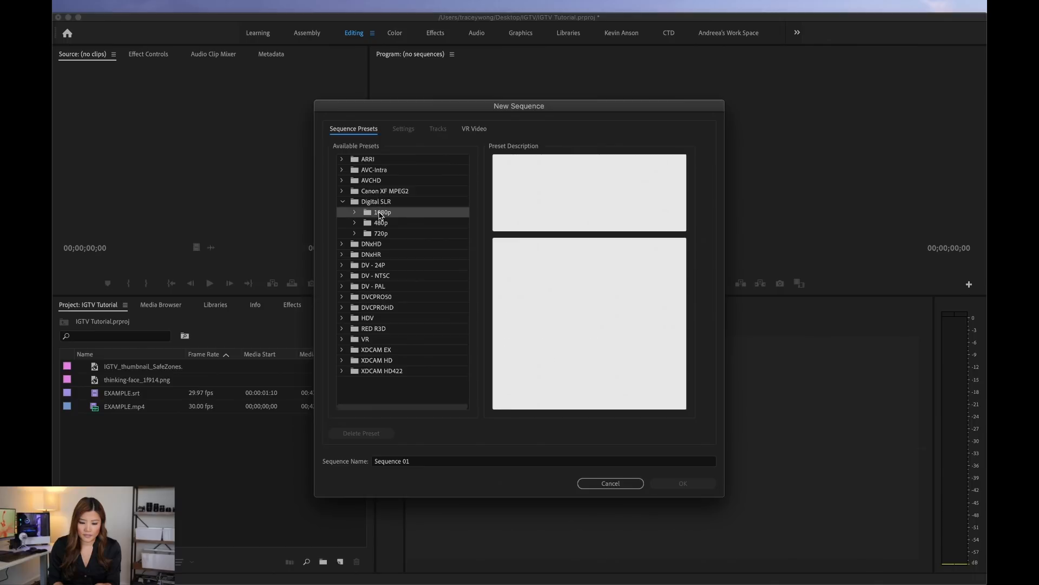
{"action": "left_click", "coordinate": [355, 213]}
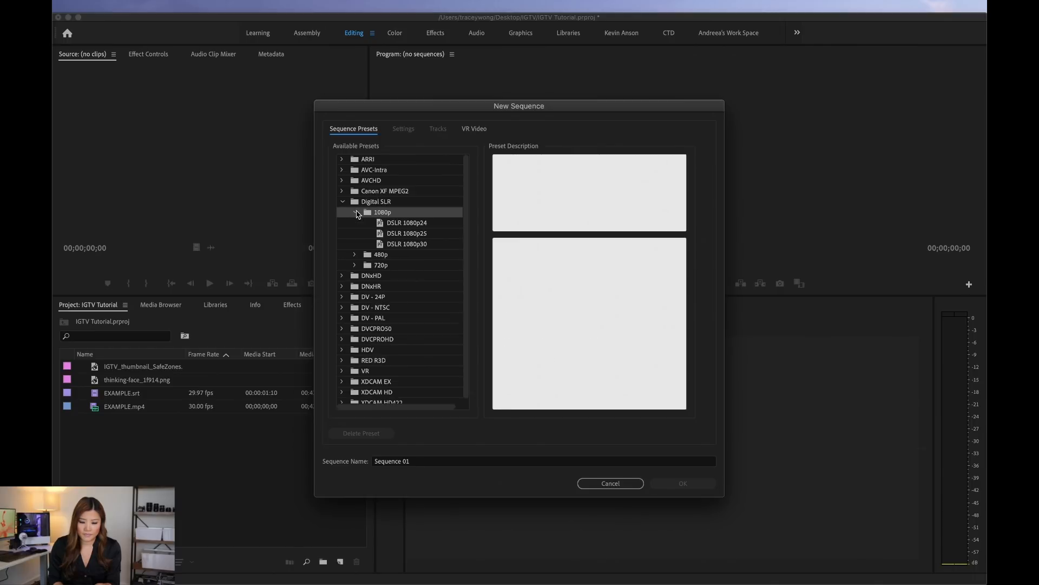
{"action": "left_click", "coordinate": [407, 225]}
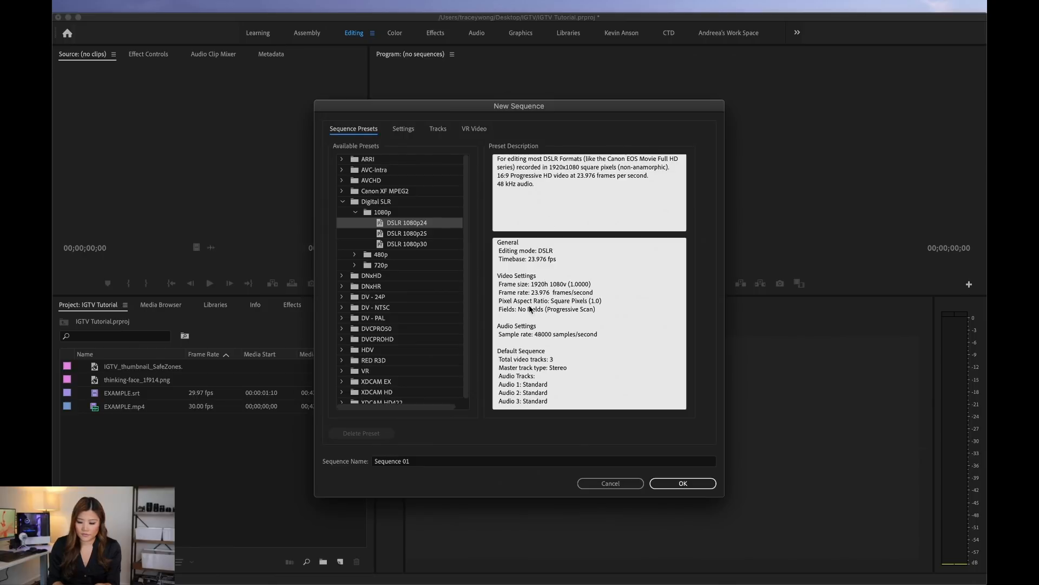
{"action": "left_click", "coordinate": [683, 483]}
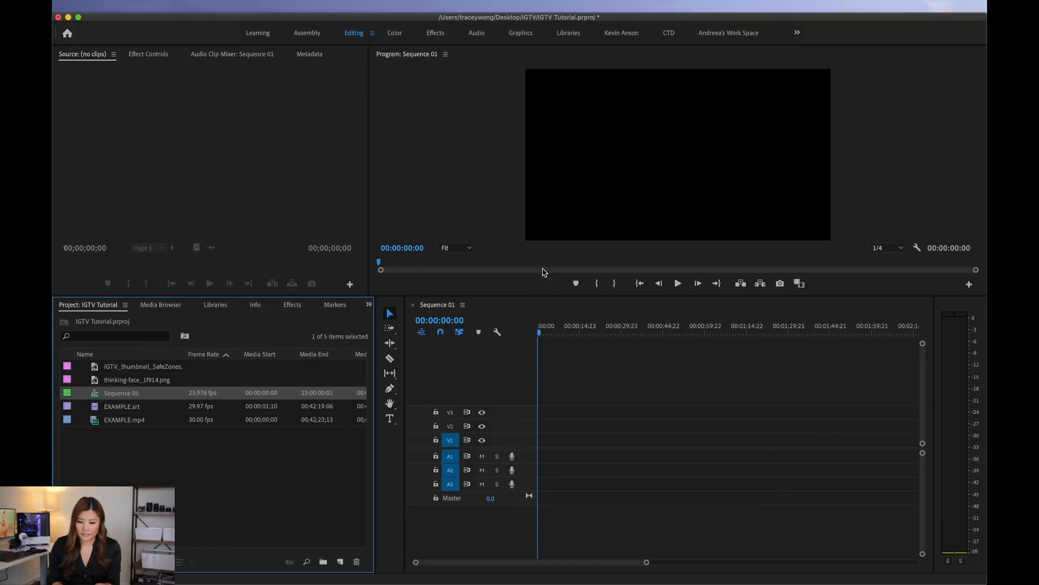
Step: Set the sequence's frame size to 1080 horizontal by 1920 vertical and make the Program monitor area slightly taller
{"action": "left_click", "coordinate": [498, 324]}
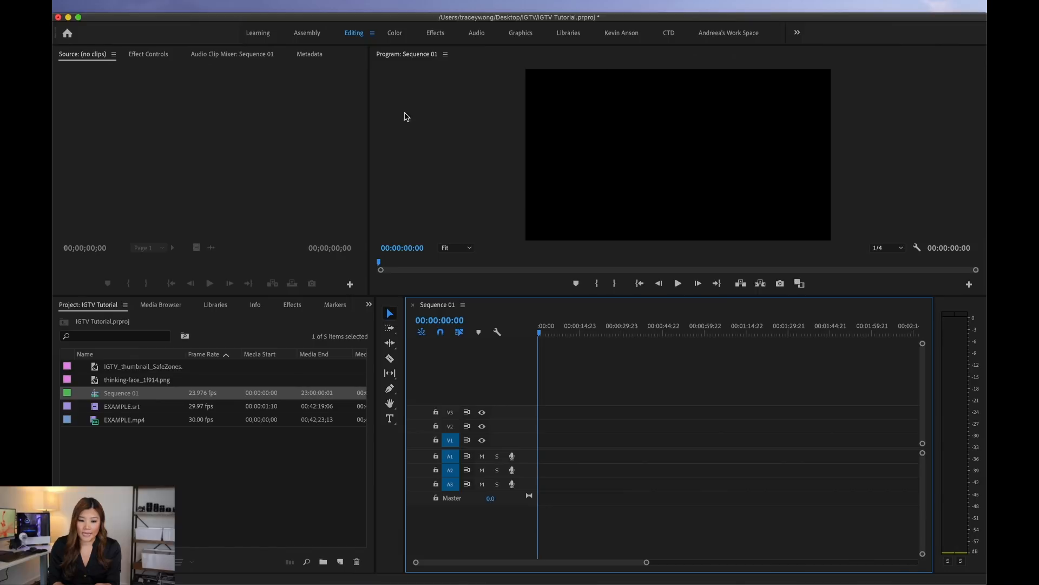
{"action": "left_click", "coordinate": [230, 6]}
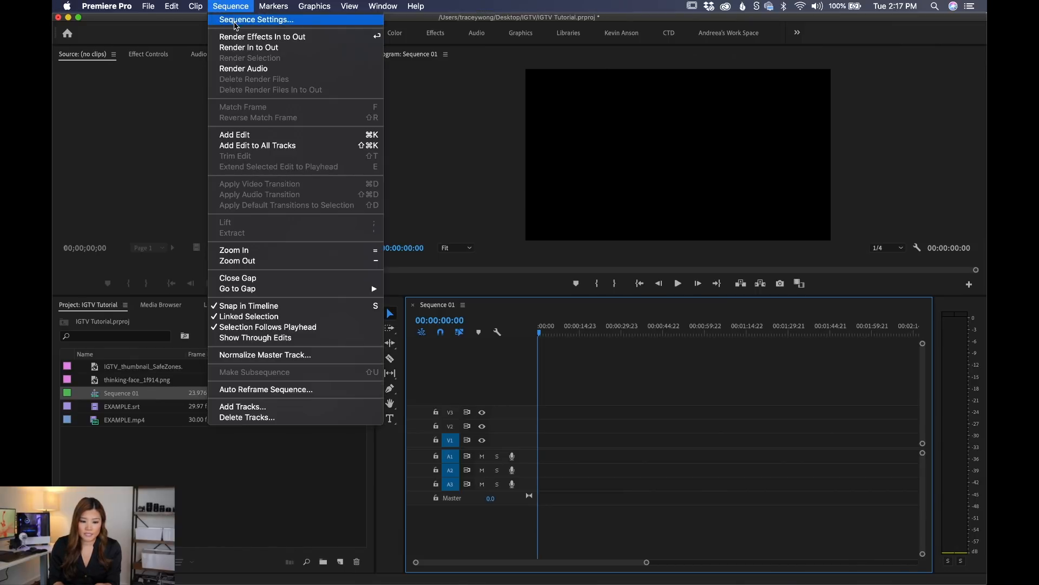
{"action": "left_click", "coordinate": [235, 22]}
{"action": "left_click", "coordinate": [463, 164]}
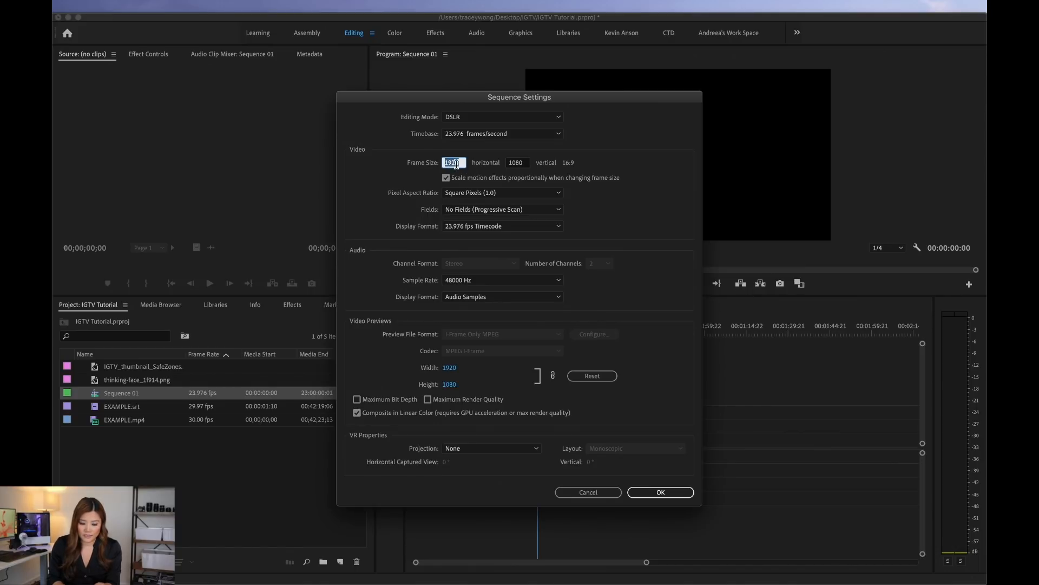
{"action": "type", "text": "1080"}
{"action": "left_click", "coordinate": [523, 163]}
{"action": "type", "text": "1"}
{"action": "left_click", "coordinate": [664, 298]}
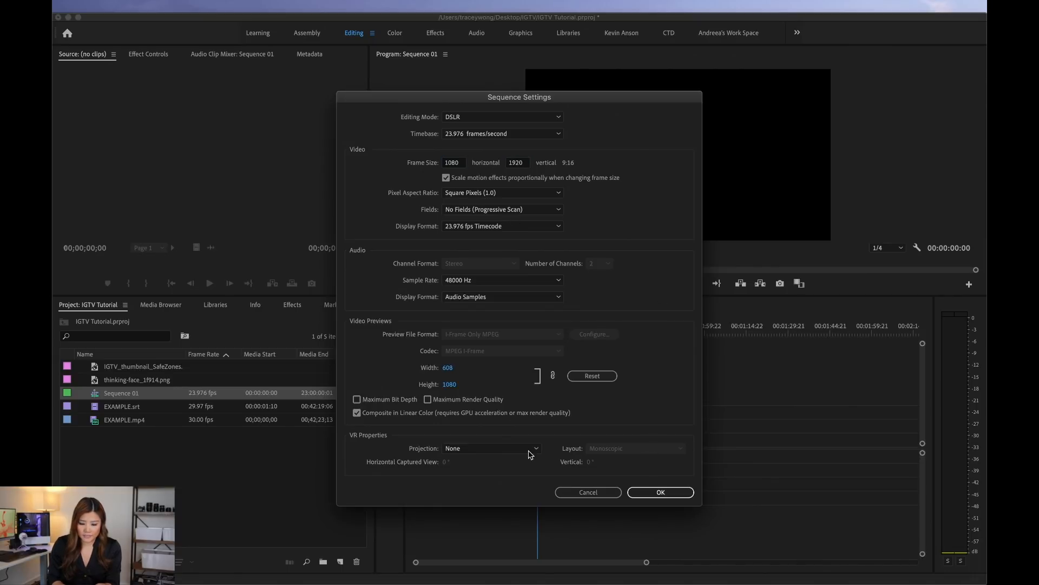
{"action": "left_click", "coordinate": [651, 494]}
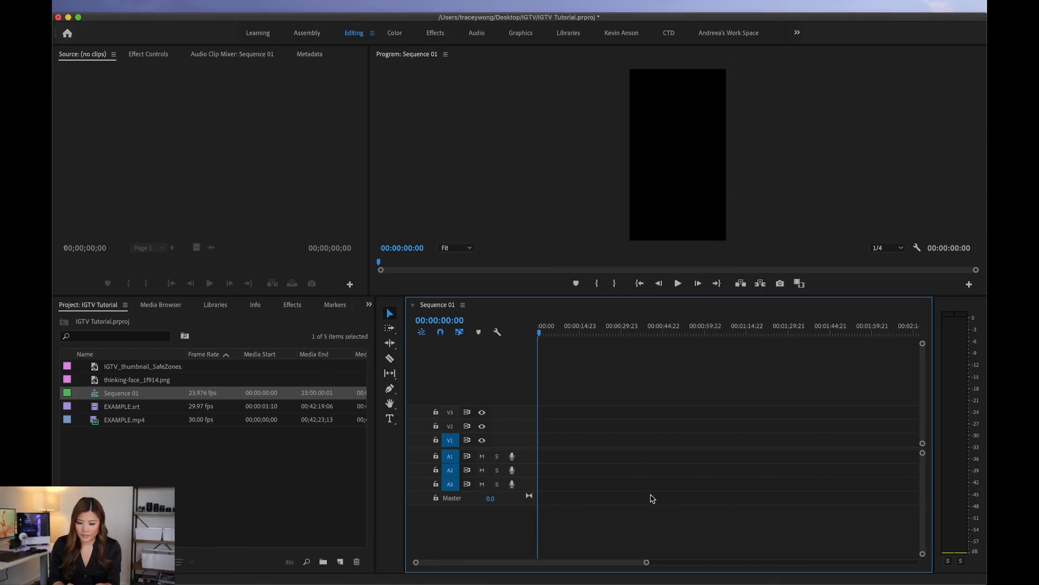
{"action": "left_click_drag", "start_coordinate": [597, 298], "coordinate": [596, 379]}
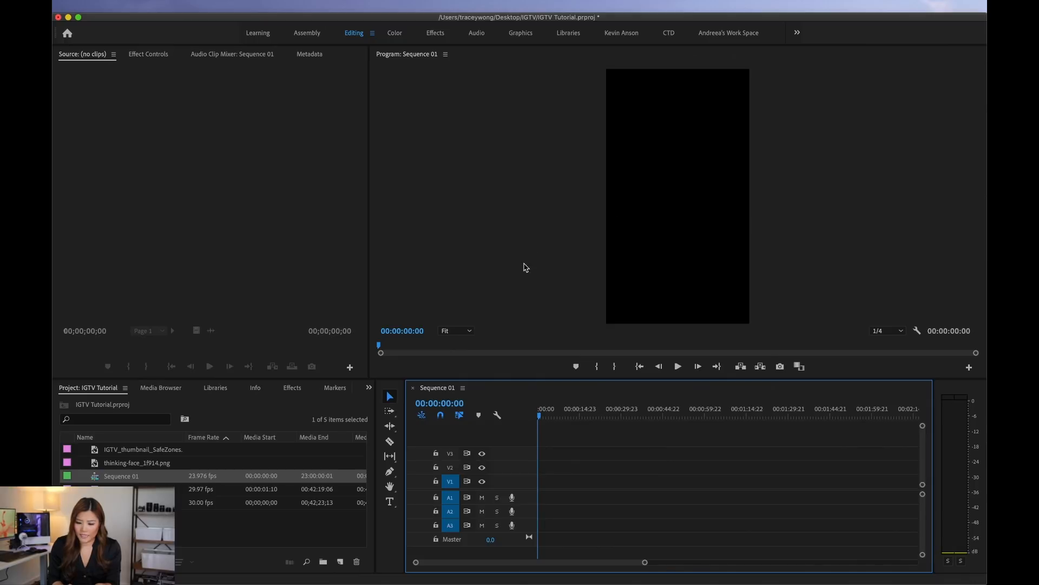
{"action": "left_click_drag", "start_coordinate": [469, 383], "coordinate": [468, 291]}
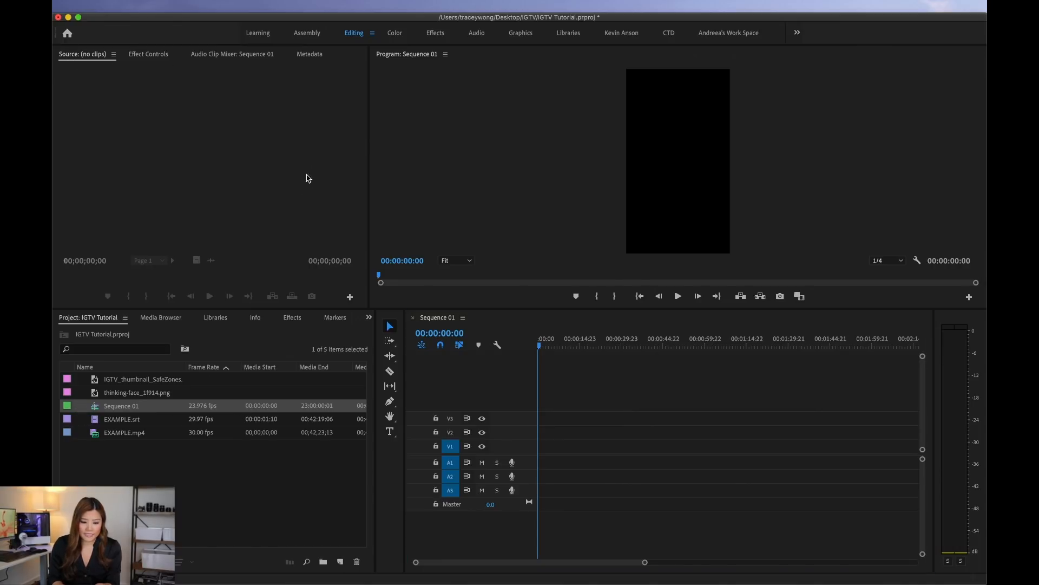
Step: Rename the vertical sequence in the project as Sequence 16x9
{"action": "left_click", "coordinate": [139, 456]}
{"action": "left_click", "coordinate": [122, 408]}
{"action": "left_click", "coordinate": [130, 408]}
{"action": "left_click", "coordinate": [146, 407]}
{"action": "key", "text": "BackSpace"}
{"action": "key", "text": "BackSpace"}
{"action": "type", "text": "1"}
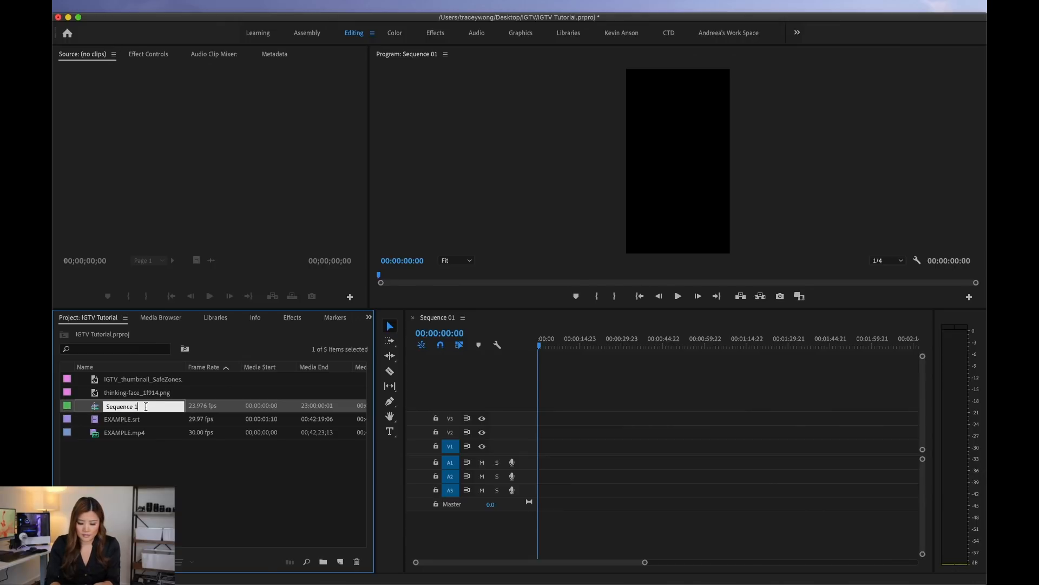
{"action": "type", "text": "6x9"}
{"action": "left_click", "coordinate": [147, 480]}
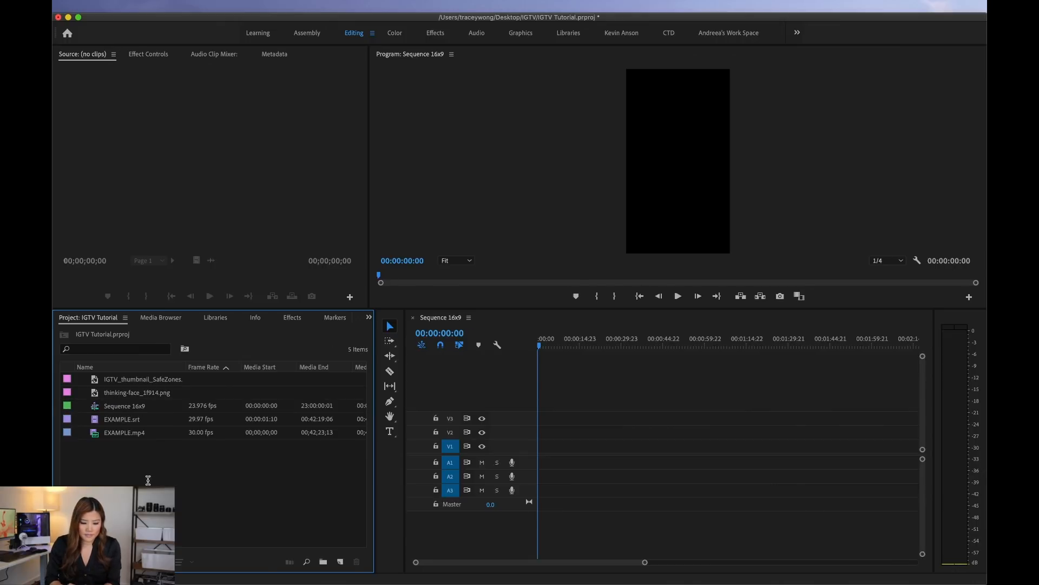
Step: Create a second sequence, accepting the preselected preset and default name
{"action": "left_click", "coordinate": [148, 6]}
{"action": "mouse_move", "coordinate": [155, 20]}
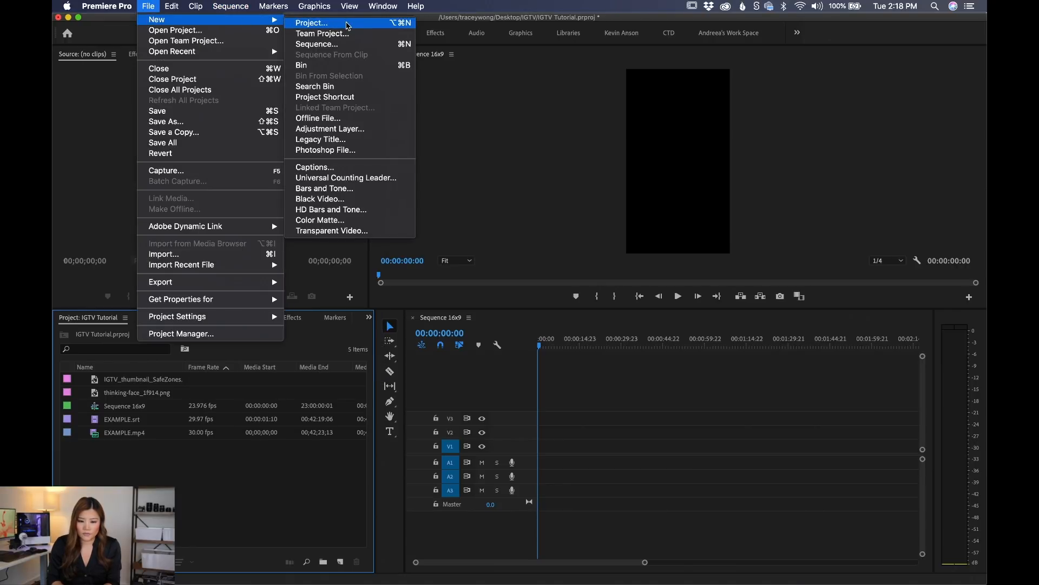
{"action": "left_click", "coordinate": [336, 44]}
{"action": "left_click", "coordinate": [684, 485]}
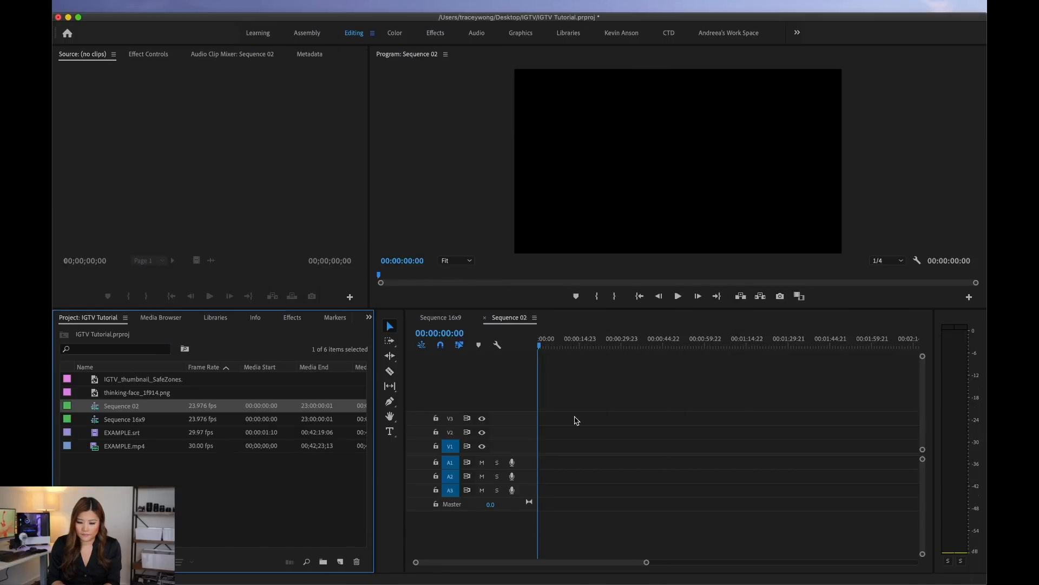
Step: Rename the second sequence as Sequence 4x5
{"action": "left_click", "coordinate": [145, 406]}
{"action": "key", "text": "BackSpace"}
{"action": "key", "text": "BackSpace"}
{"action": "type", "text": "4x5"}
{"action": "key", "text": "Return"}
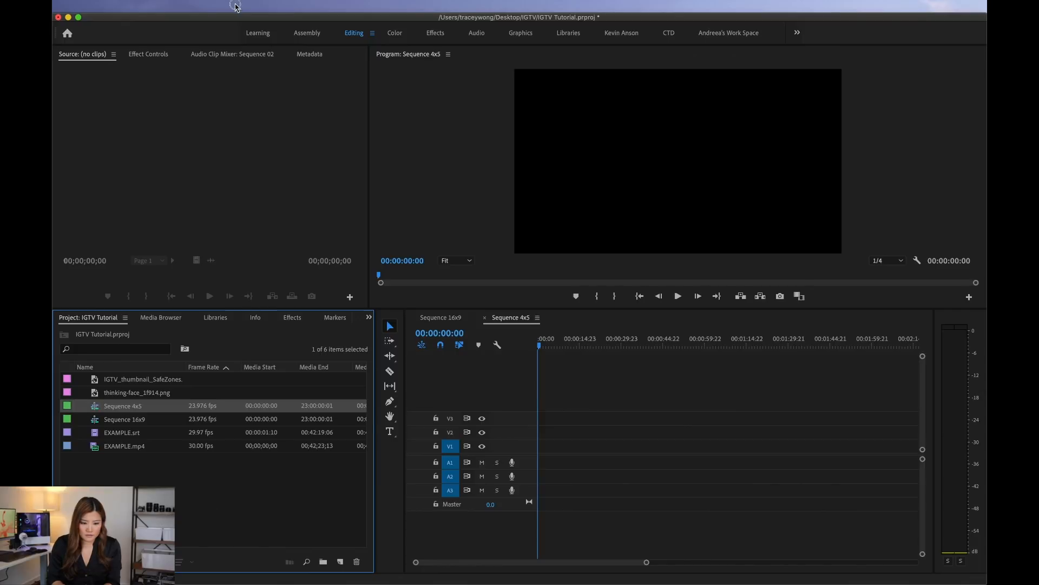
Step: Set the frame size of Sequence 4x5 to 1080 horizontal by 1350 vertical in its sequence settings
{"action": "left_click", "coordinate": [236, 7]}
{"action": "left_click", "coordinate": [254, 19]}
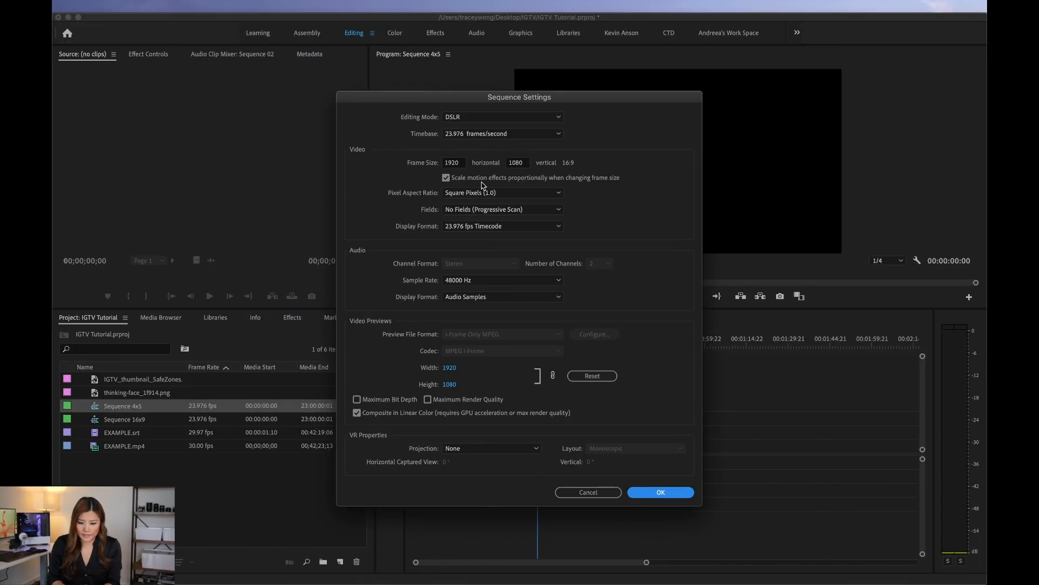
{"action": "left_click", "coordinate": [455, 163]}
{"action": "type", "text": "1080"}
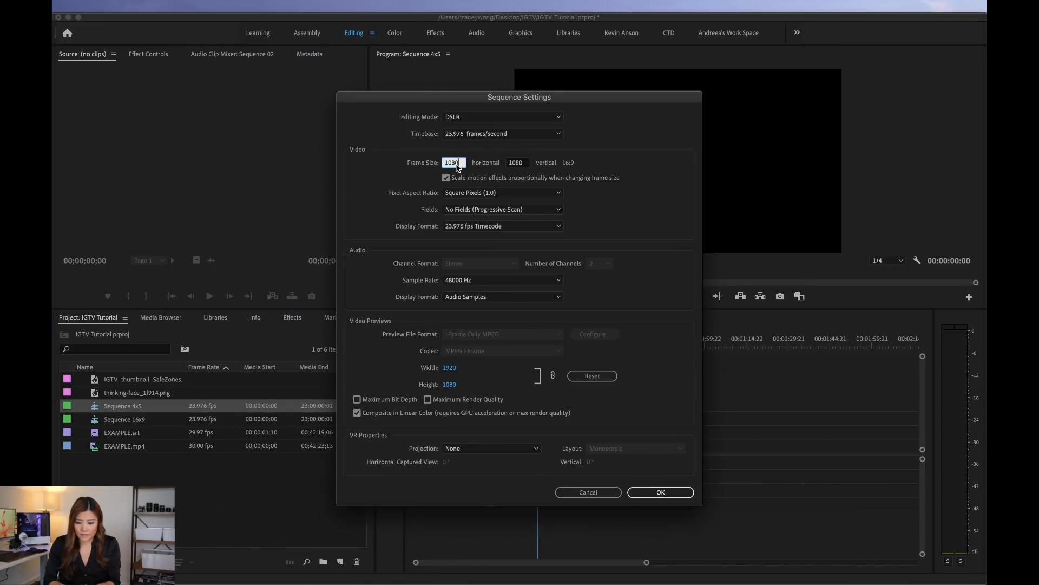
{"action": "left_click", "coordinate": [517, 163]}
{"action": "type", "text": "1350"}
{"action": "left_click", "coordinate": [648, 286]}
{"action": "left_click", "coordinate": [660, 491]}
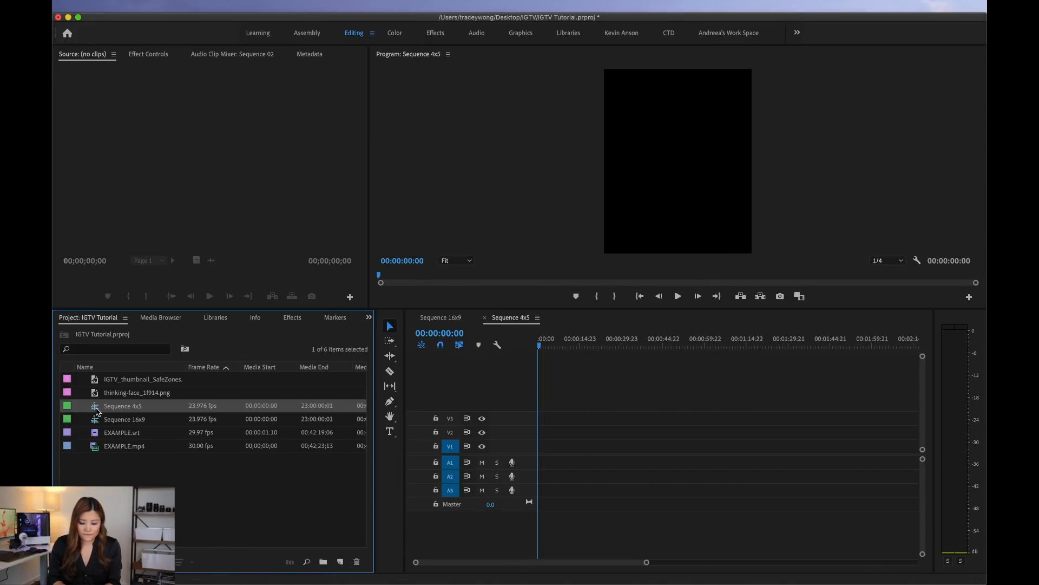
{"action": "mouse_move", "coordinate": [97, 412]}
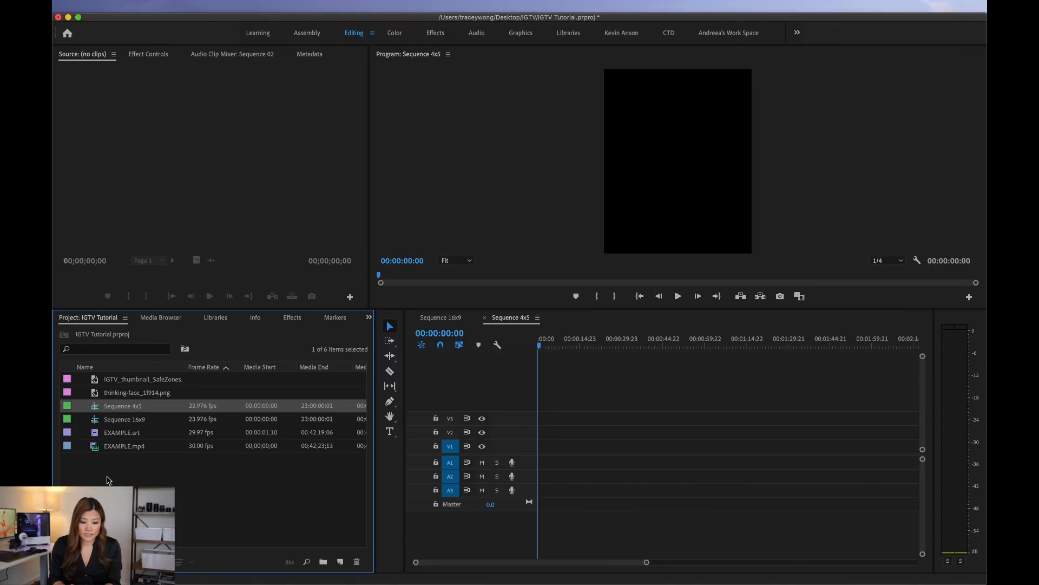
Step: Add EXAMPLE.mp4 at the start of Sequence 4x5 on V1 and A1, keeping the existing sequence settings
{"action": "mouse_move", "coordinate": [235, 451]}
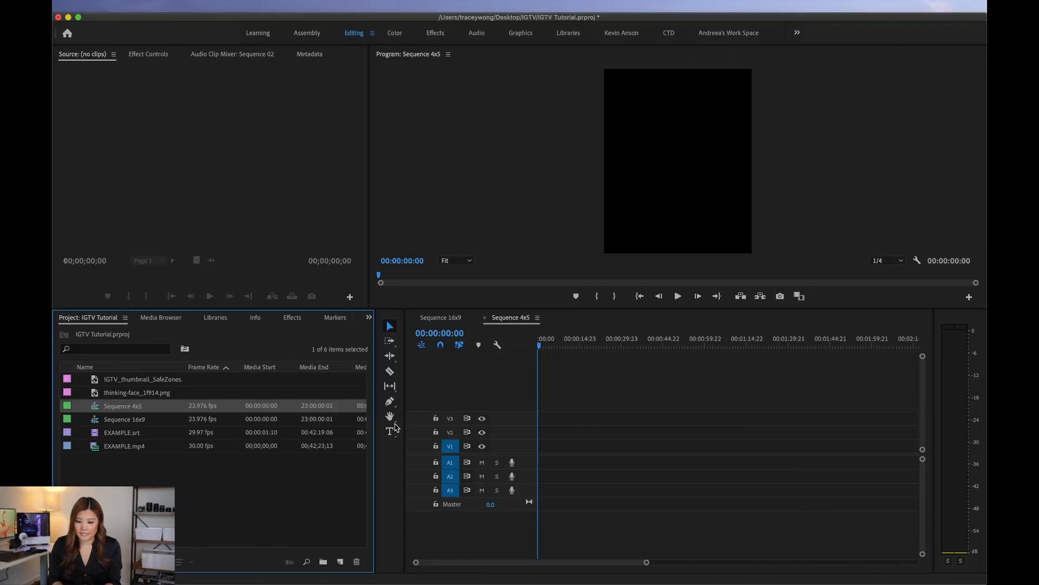
{"action": "left_click", "coordinate": [121, 476]}
{"action": "left_click", "coordinate": [107, 436]}
{"action": "left_click_drag", "start_coordinate": [97, 452], "coordinate": [528, 455]}
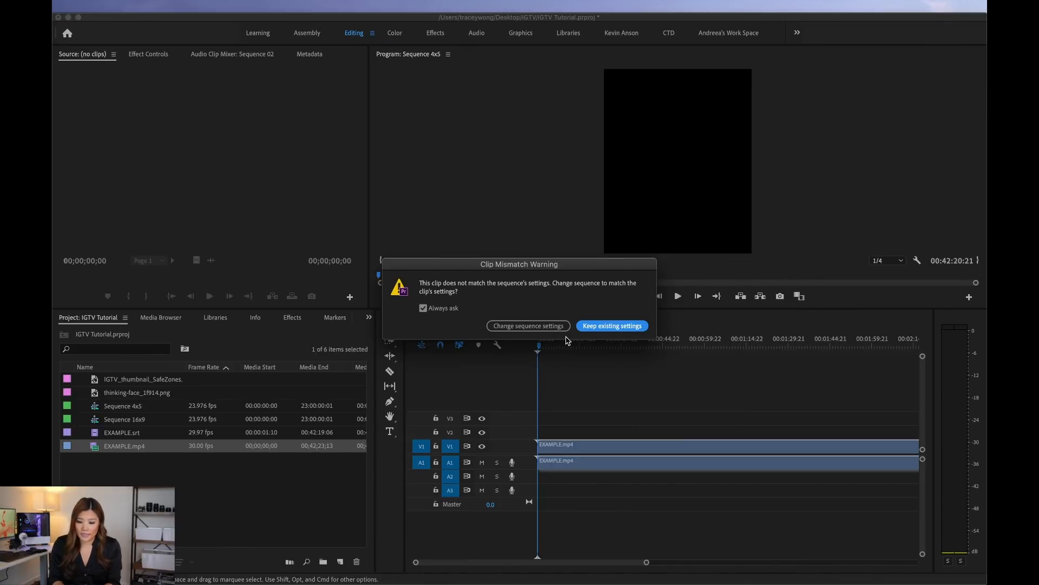
{"action": "left_click", "coordinate": [611, 327]}
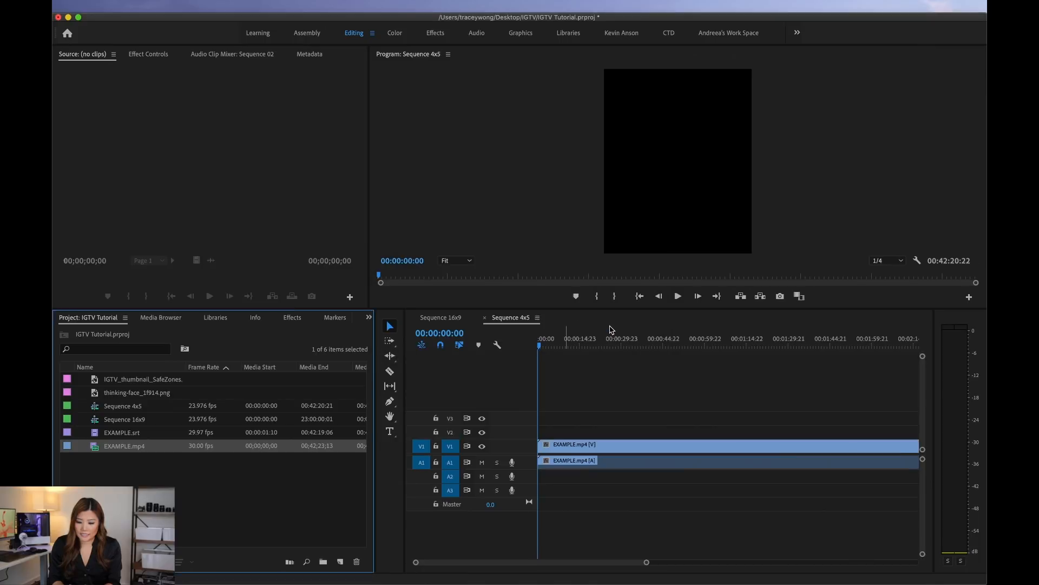
Step: Scale the EXAMPLE.mp4 clip to 169 so it fills the frame width, and move its video to track V2
{"action": "left_click_drag", "start_coordinate": [567, 341], "coordinate": [590, 342]}
{"action": "key", "text": "minus"}
{"action": "key", "text": "minus"}
{"action": "left_click", "coordinate": [610, 341]}
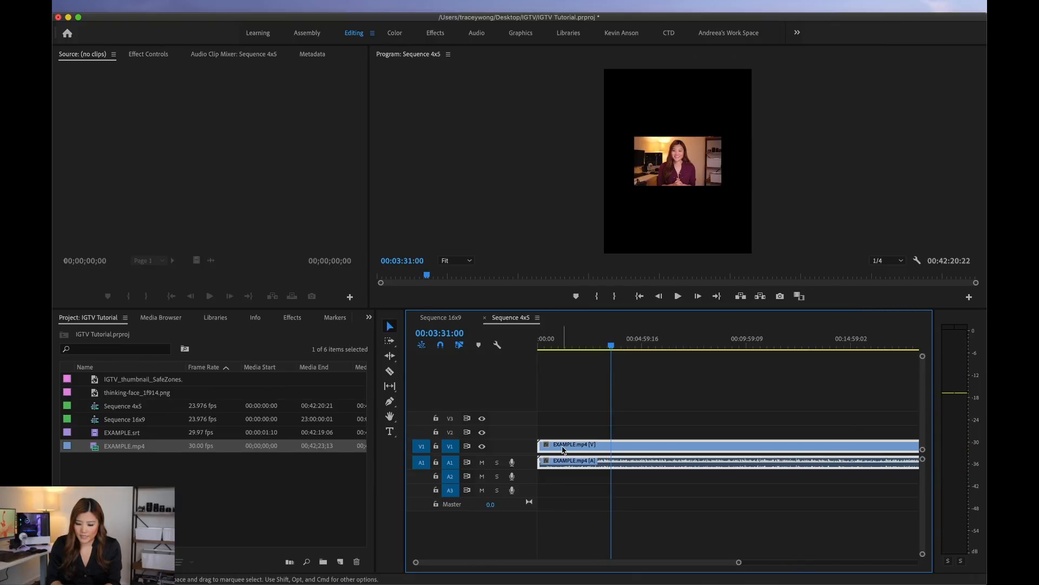
{"action": "left_click", "coordinate": [146, 56]}
{"action": "left_click_drag", "start_coordinate": [173, 123], "coordinate": [173, 124]}
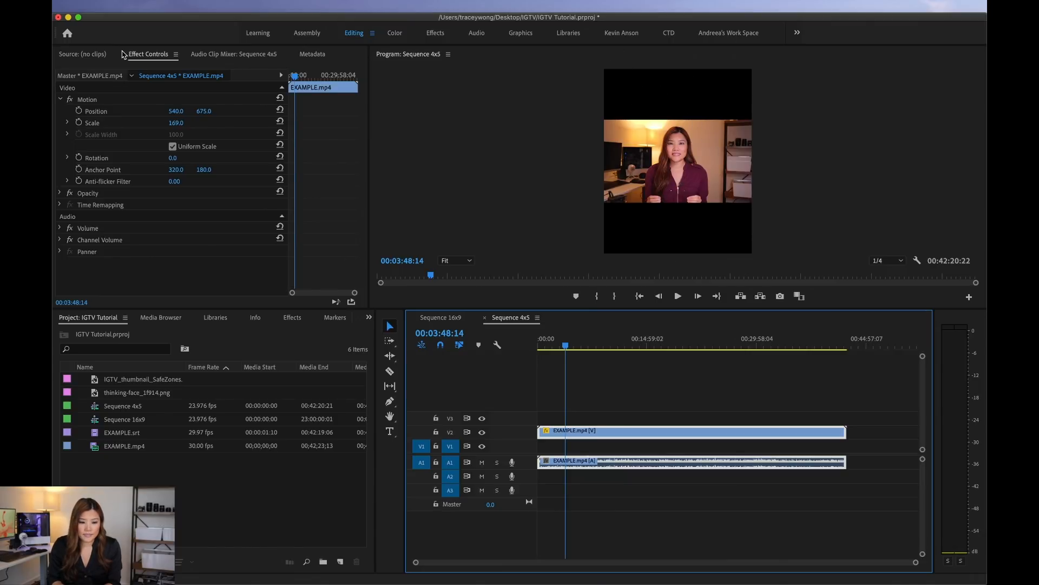
Step: Create a white (FFFFFF) color matte with the default video settings and the default name Color Matte
{"action": "left_click", "coordinate": [148, 6]}
{"action": "mouse_move", "coordinate": [152, 24]}
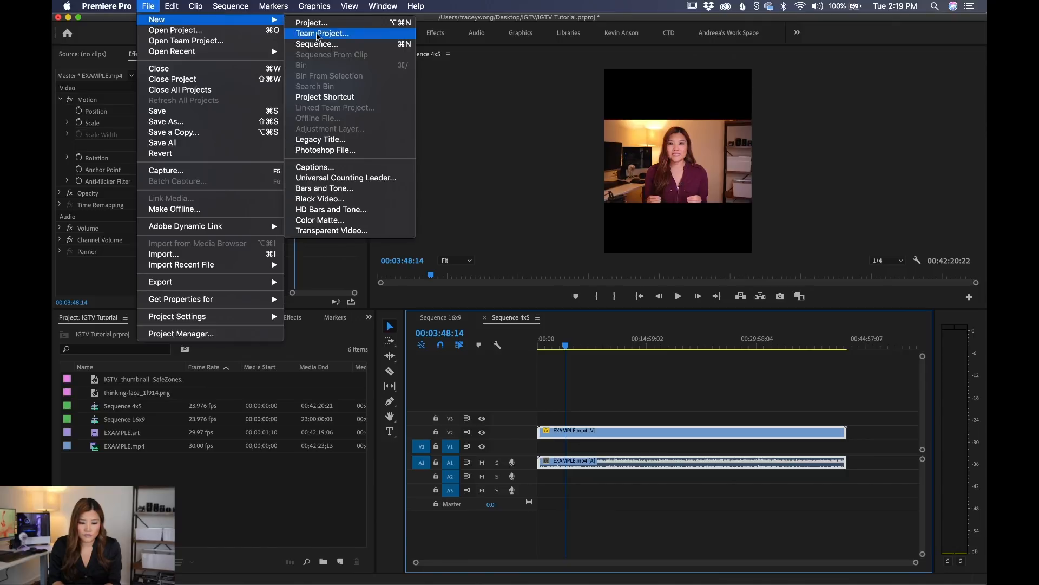
{"action": "left_click", "coordinate": [321, 220]}
{"action": "left_click", "coordinate": [588, 343]}
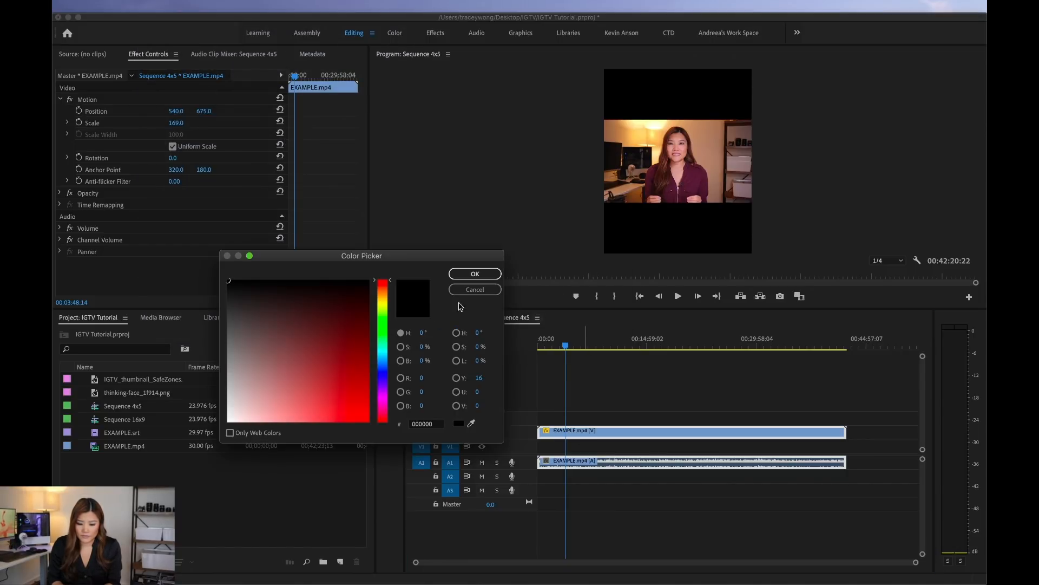
{"action": "left_click_drag", "start_coordinate": [339, 354], "coordinate": [207, 501]}
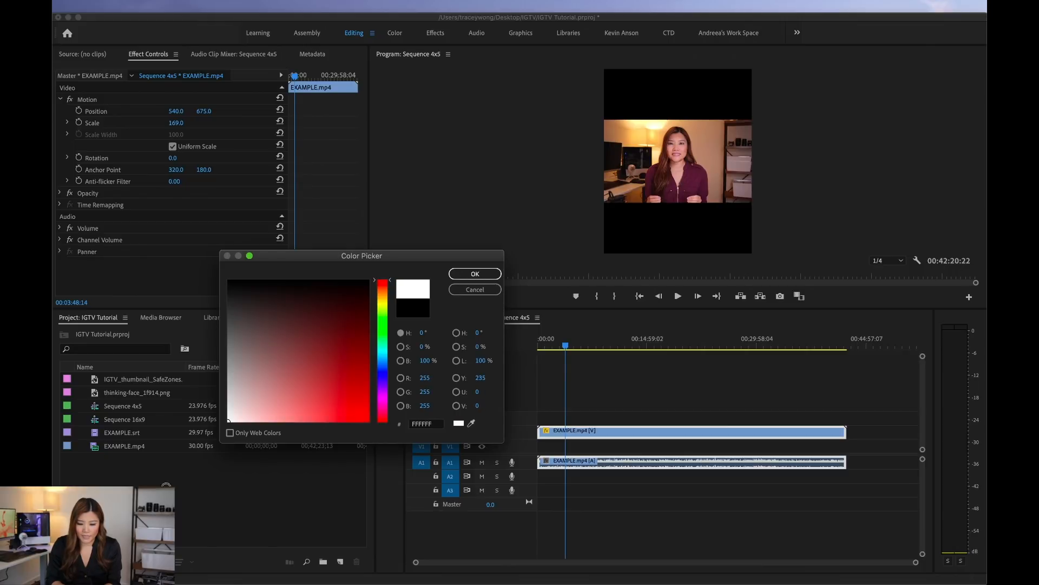
{"action": "left_click", "coordinate": [481, 274]}
{"action": "left_click", "coordinate": [542, 319]}
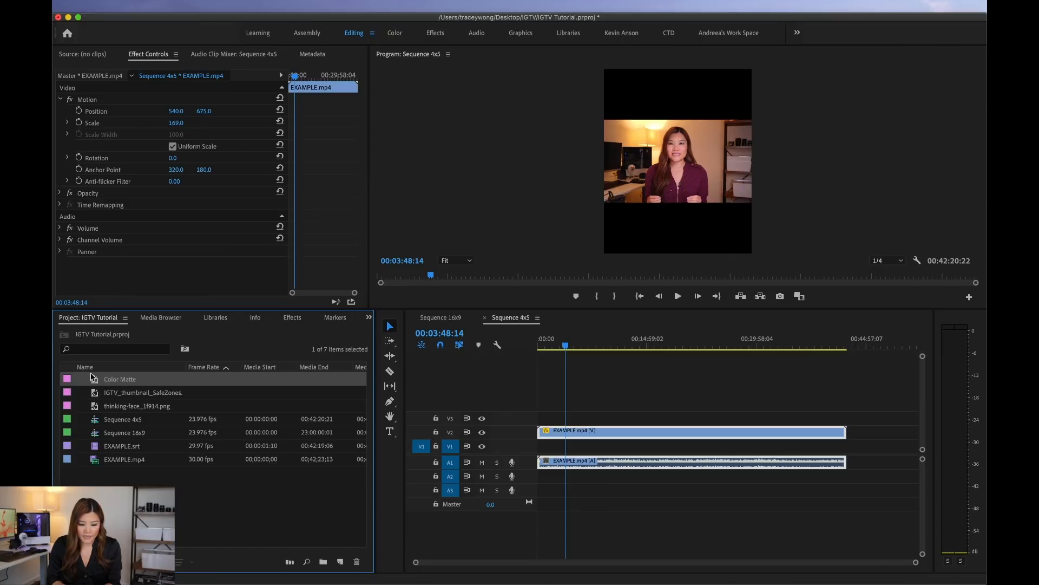
Step: Place the Color Matte on V1 beneath the video from the sequence start and extend it to about five minutes
{"action": "left_click_drag", "start_coordinate": [98, 382], "coordinate": [564, 446]}
{"action": "key", "text": "equal"}
{"action": "key", "text": "equal"}
{"action": "key", "text": "equal"}
{"action": "scroll", "coordinate": [564, 443], "scroll_direction": "left", "scroll_amount": 3}
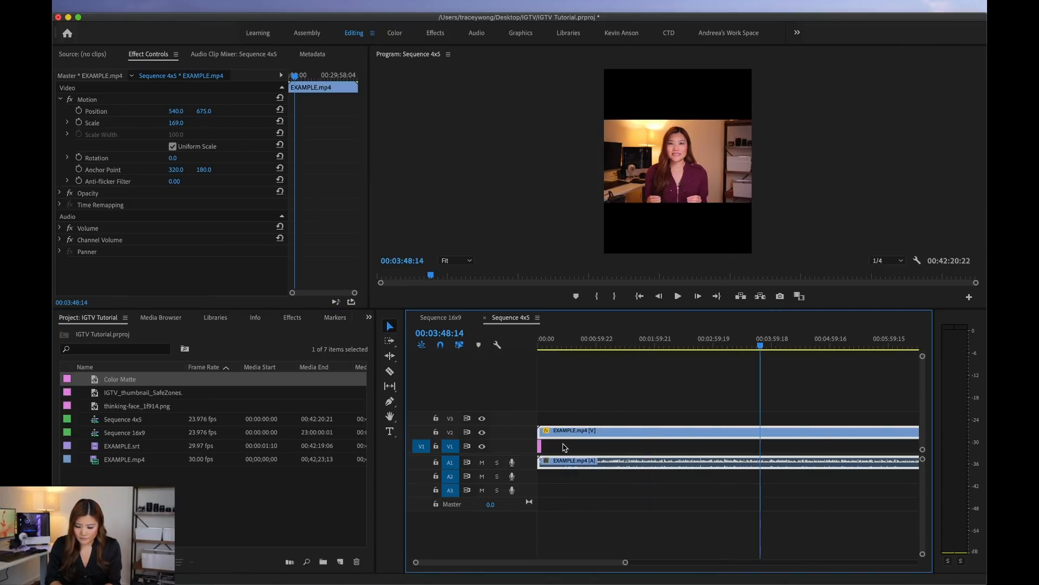
{"action": "left_click_drag", "start_coordinate": [543, 448], "coordinate": [846, 444]}
Step: Move the playhead to about 50 seconds and make the Program monitor area taller
{"action": "left_click_drag", "start_coordinate": [599, 344], "coordinate": [493, 346]}
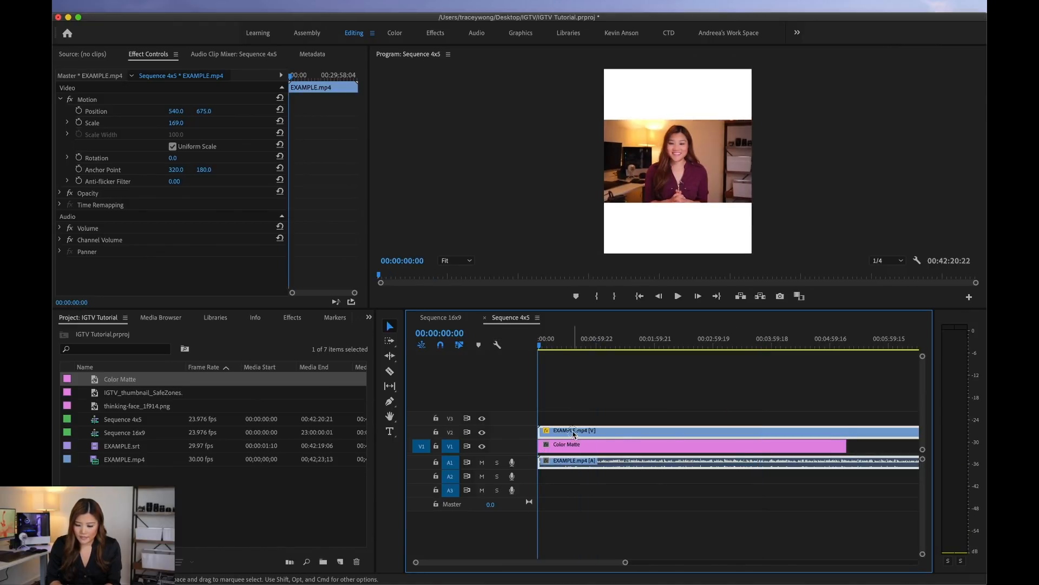
{"action": "left_click", "coordinate": [587, 341]}
{"action": "key", "text": "minus"}
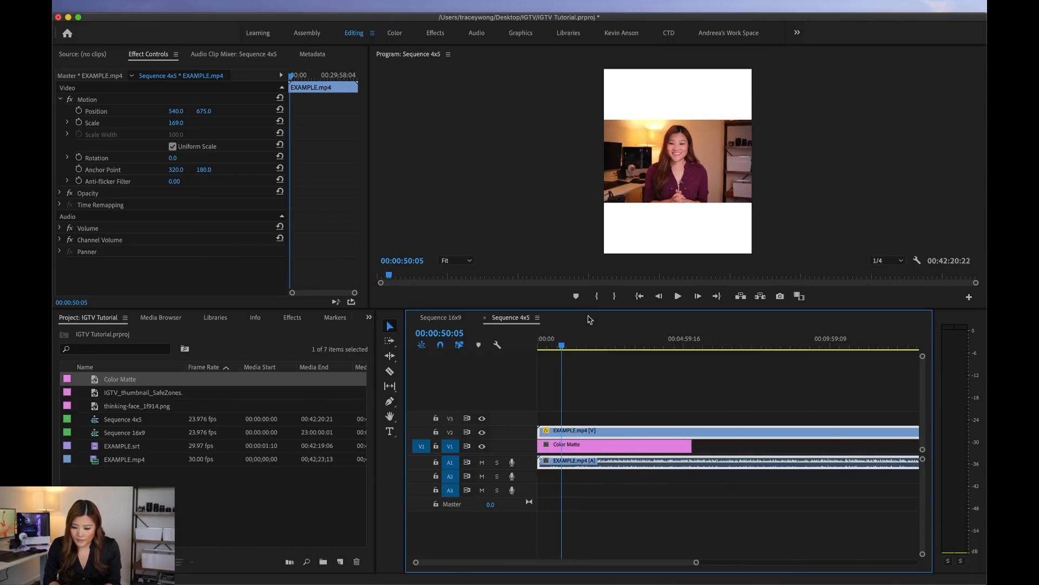
{"action": "left_click_drag", "start_coordinate": [589, 309], "coordinate": [589, 351]}
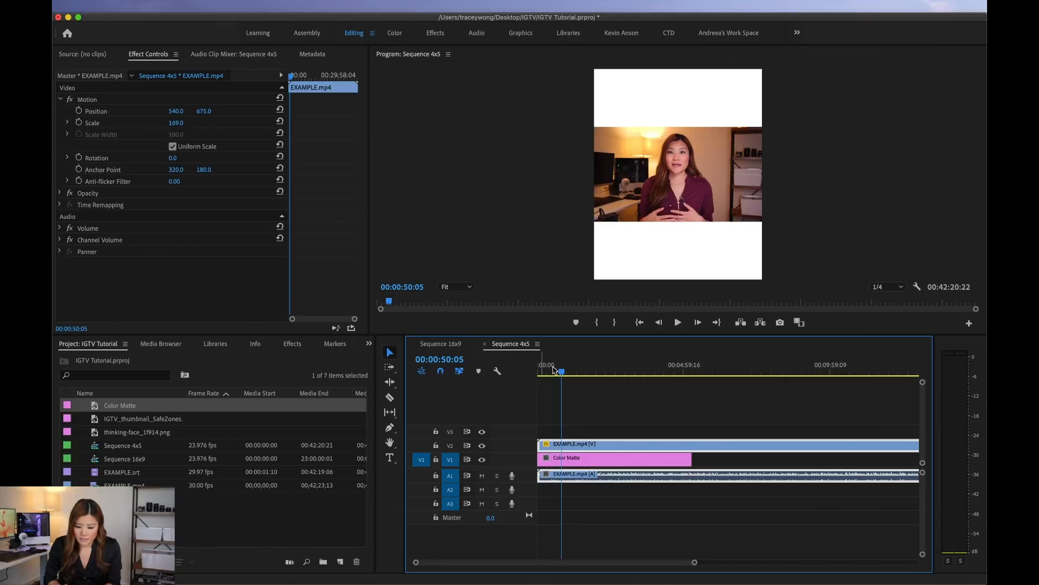
Step: Set the EXAMPLE.mp4 clip's scale to 240 and its horizontal position to 568
{"action": "left_click_drag", "start_coordinate": [173, 122], "coordinate": [174, 123]}
{"action": "left_click", "coordinate": [183, 123]}
{"action": "type", "text": "200"}
{"action": "key", "text": "Return"}
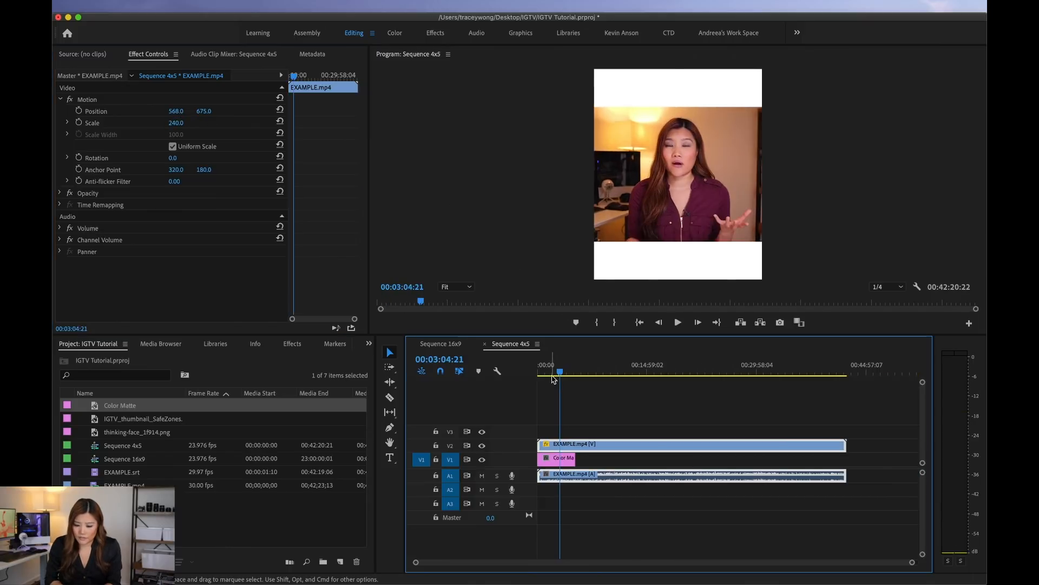
{"action": "key", "text": "equal"}
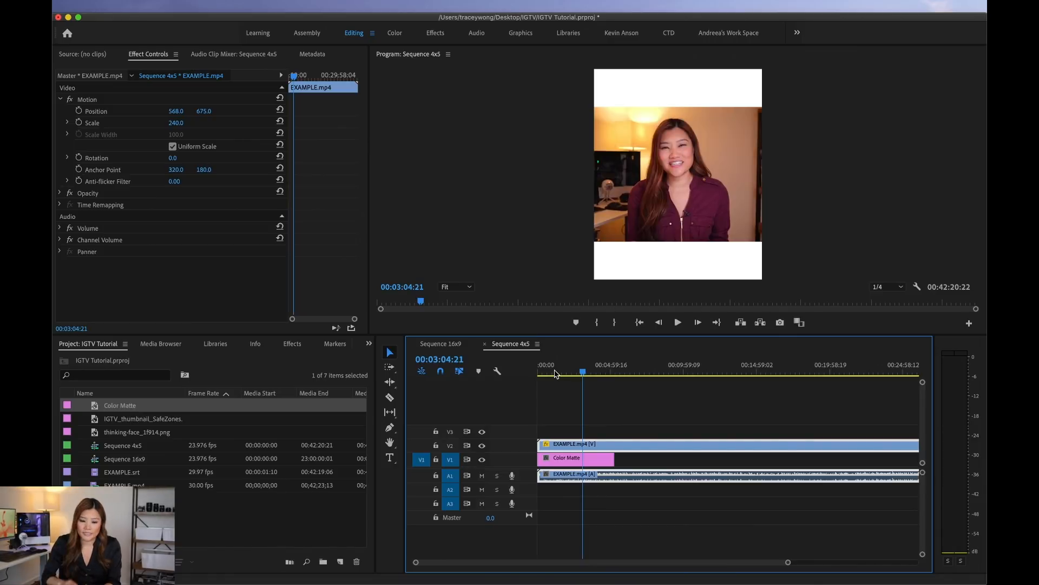
Step: Create a legacy title at 1080 by 1350 and 23.976 fps, accepting the name Title 01
{"action": "left_click", "coordinate": [390, 458]}
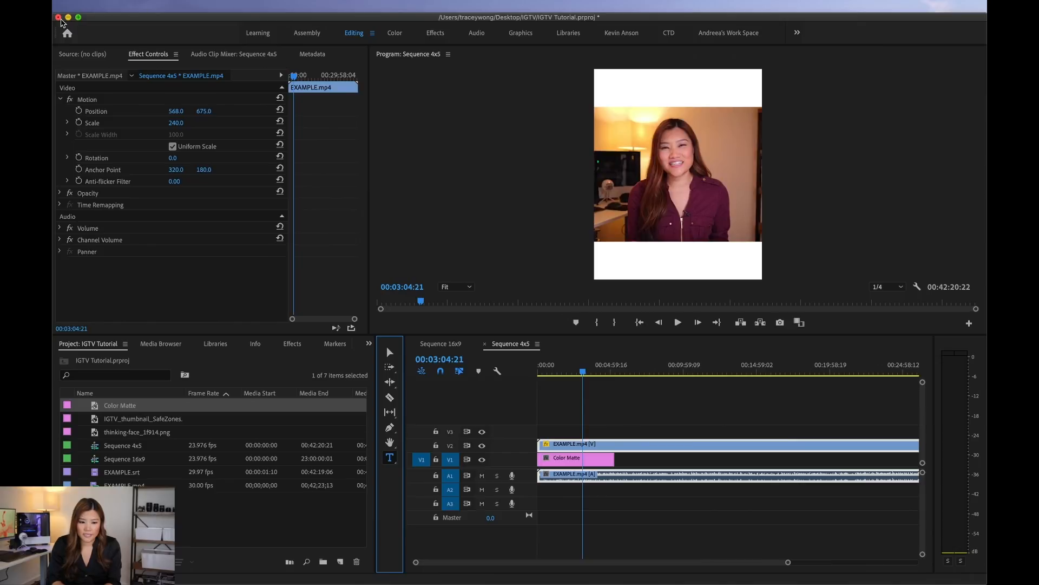
{"action": "left_click", "coordinate": [146, 6]}
{"action": "mouse_move", "coordinate": [163, 23]}
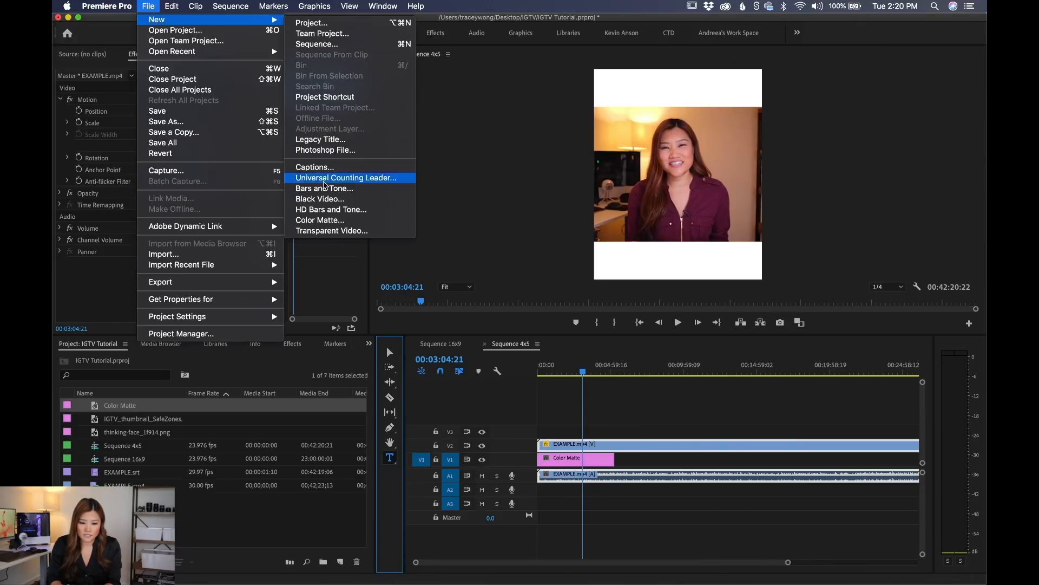
{"action": "left_click", "coordinate": [336, 141]}
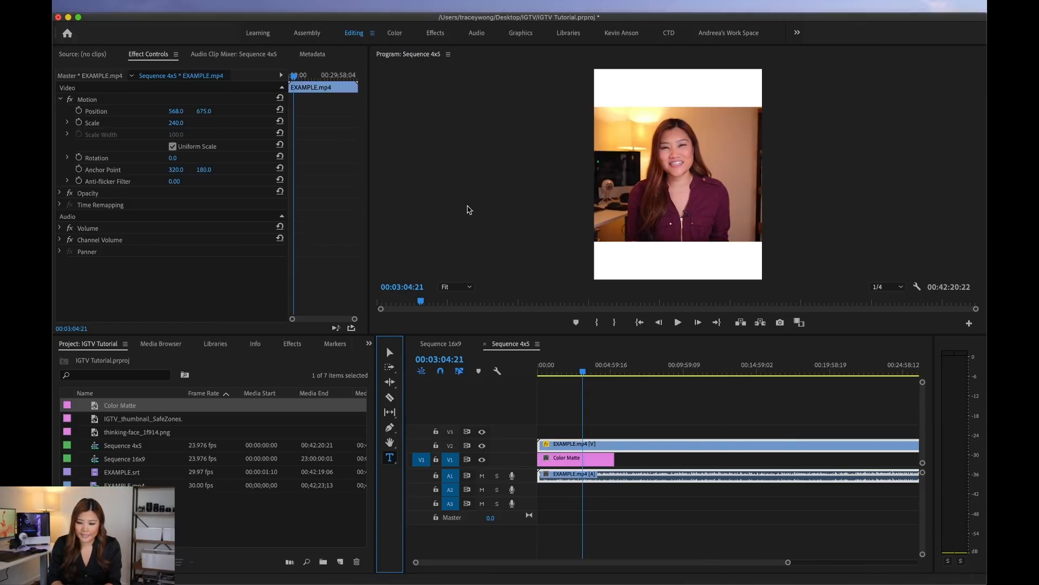
{"action": "left_click", "coordinate": [526, 332]}
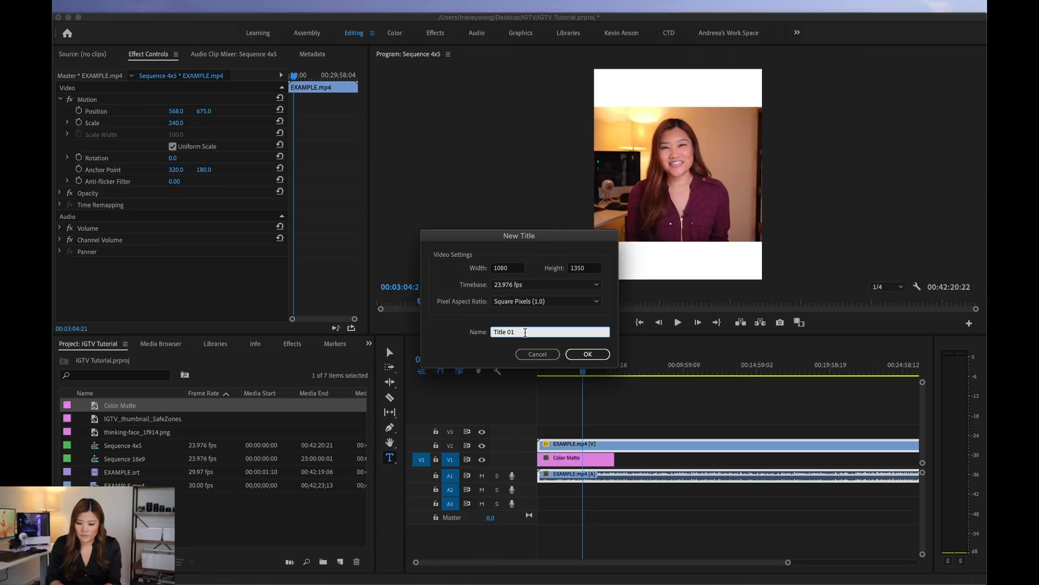
{"action": "left_click", "coordinate": [600, 349]}
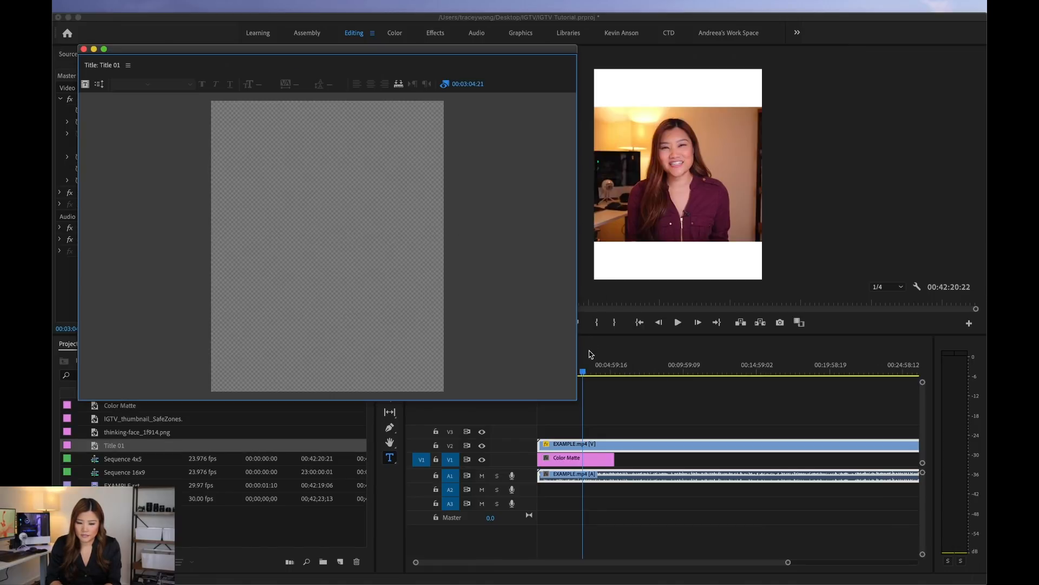
Step: Add the text "what are the right" in the white area above the video and set its font to Alternate Gothic No2 D Regular
{"action": "left_click_drag", "start_coordinate": [198, 123], "coordinate": [312, 143]}
{"action": "type", "text": "what are the right"}
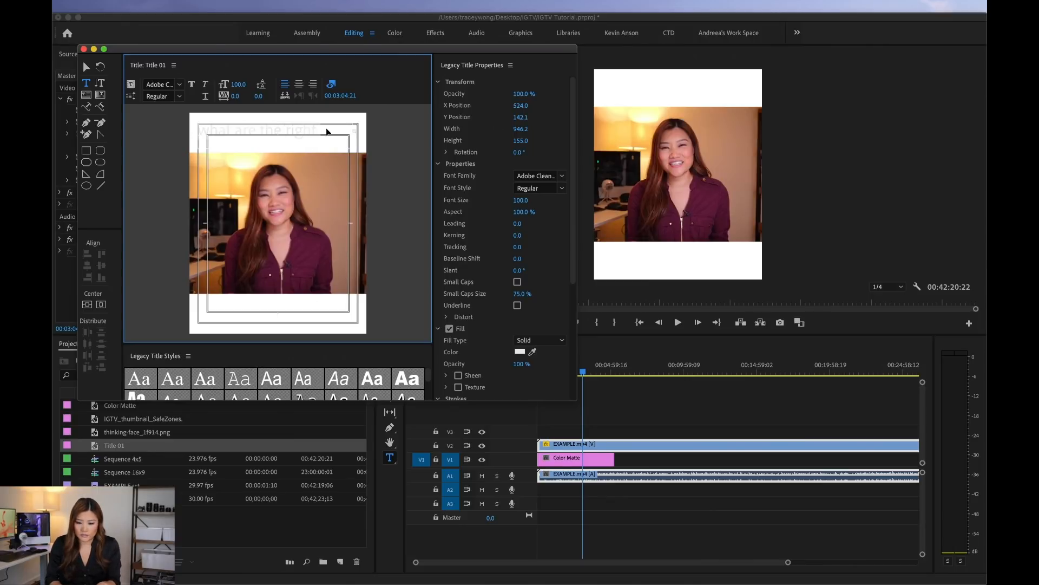
{"action": "left_click", "coordinate": [562, 181]}
{"action": "left_click", "coordinate": [554, 213]}
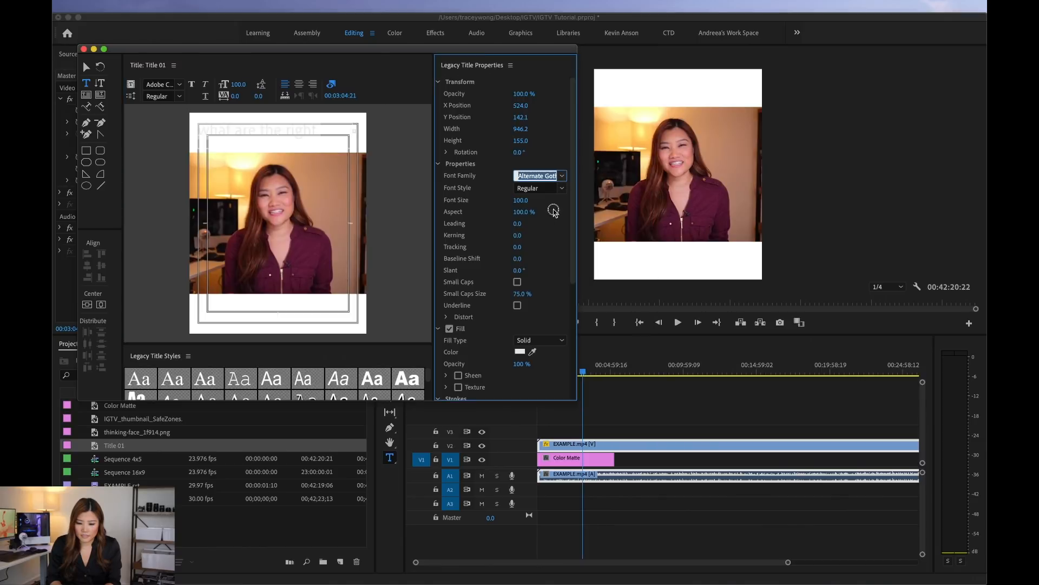
{"action": "left_click", "coordinate": [562, 188]}
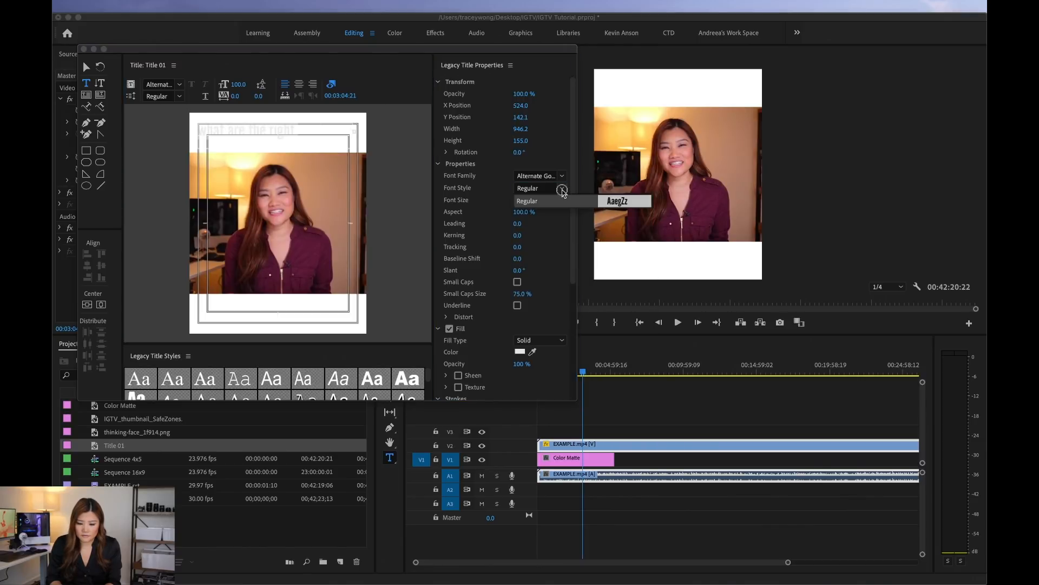
{"action": "left_click", "coordinate": [561, 196]}
Step: Set the title text's fill color to black
{"action": "left_click", "coordinate": [519, 351]}
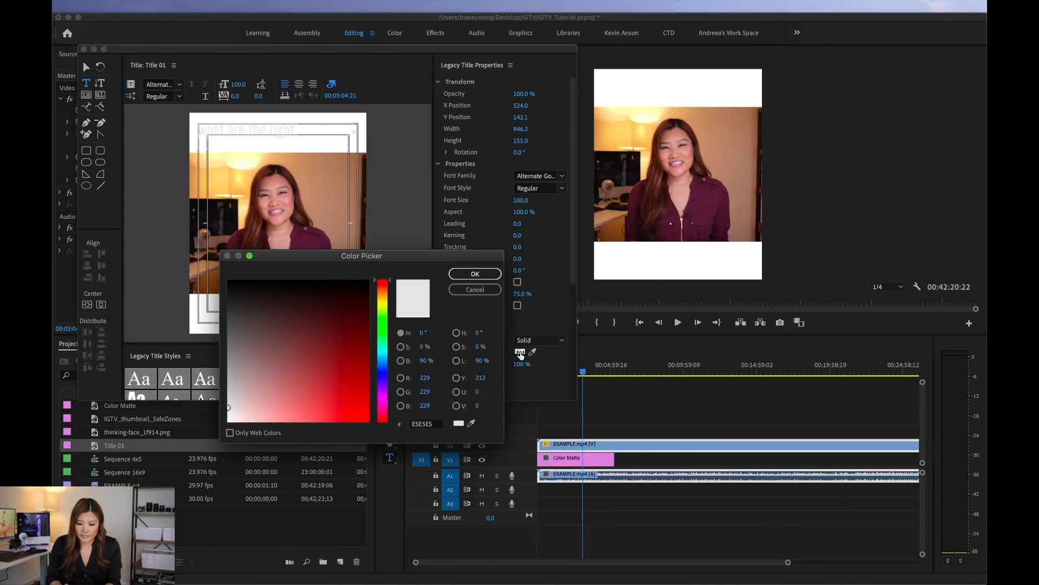
{"action": "left_click_drag", "start_coordinate": [318, 325], "coordinate": [421, 246]}
{"action": "left_click", "coordinate": [467, 274]}
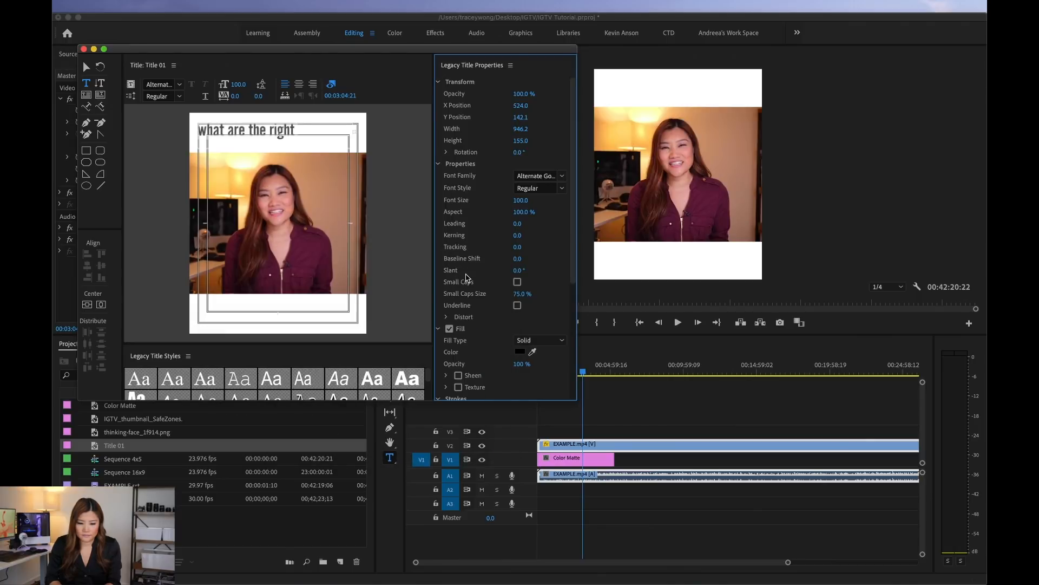
Step: Complete the title as "What are the right dimensions for IGTV?", reposition it to about X 598, Y 153.5, and close the title editor
{"action": "left_click", "coordinate": [87, 68]}
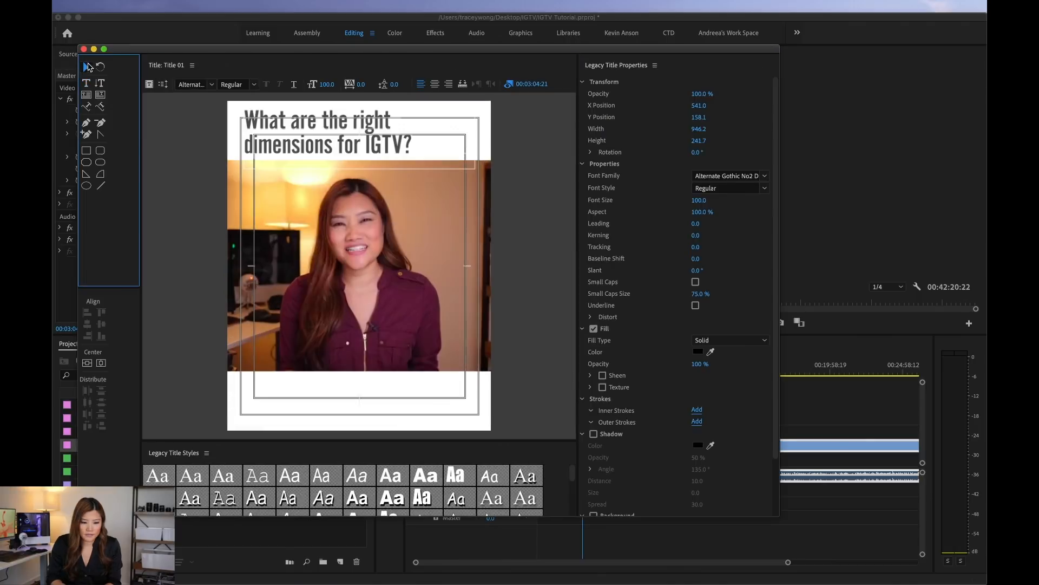
{"action": "left_click_drag", "start_coordinate": [351, 137], "coordinate": [366, 135]}
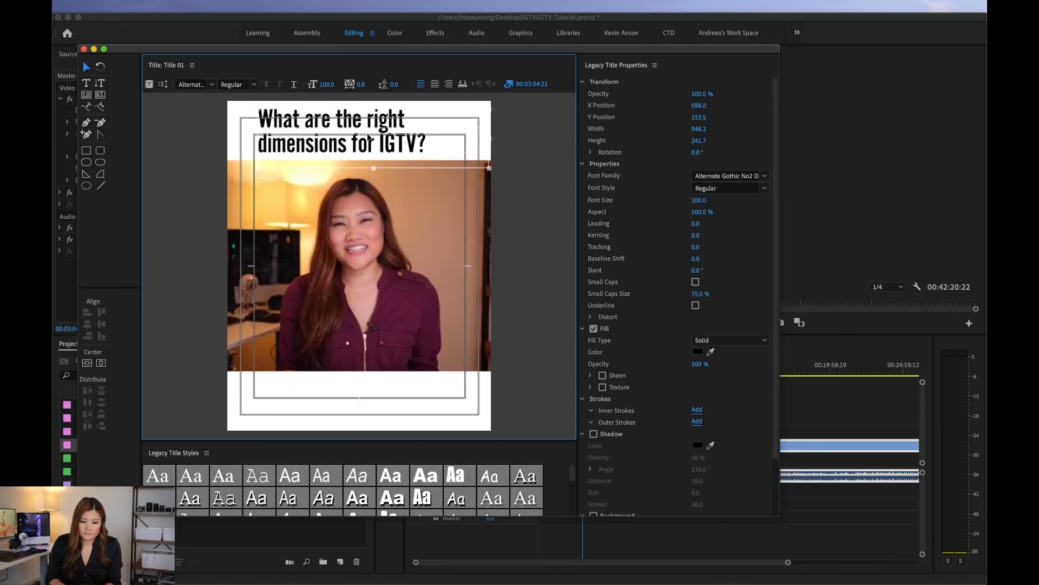
{"action": "left_click", "coordinate": [83, 48]}
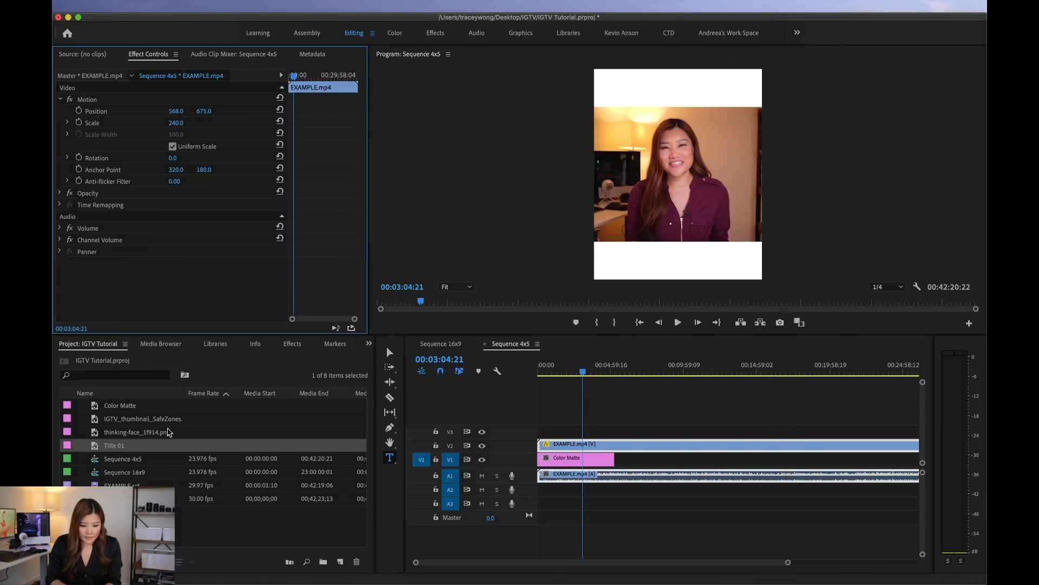
Step: Place Title 01 on V3 at the sequence start and extend it to nearly the end of the Color Matte
{"action": "left_click_drag", "start_coordinate": [98, 446], "coordinate": [827, 436]}
{"action": "key", "text": "equal"}
{"action": "key", "text": "equal"}
{"action": "key", "text": "minus"}
{"action": "key", "text": "minus"}
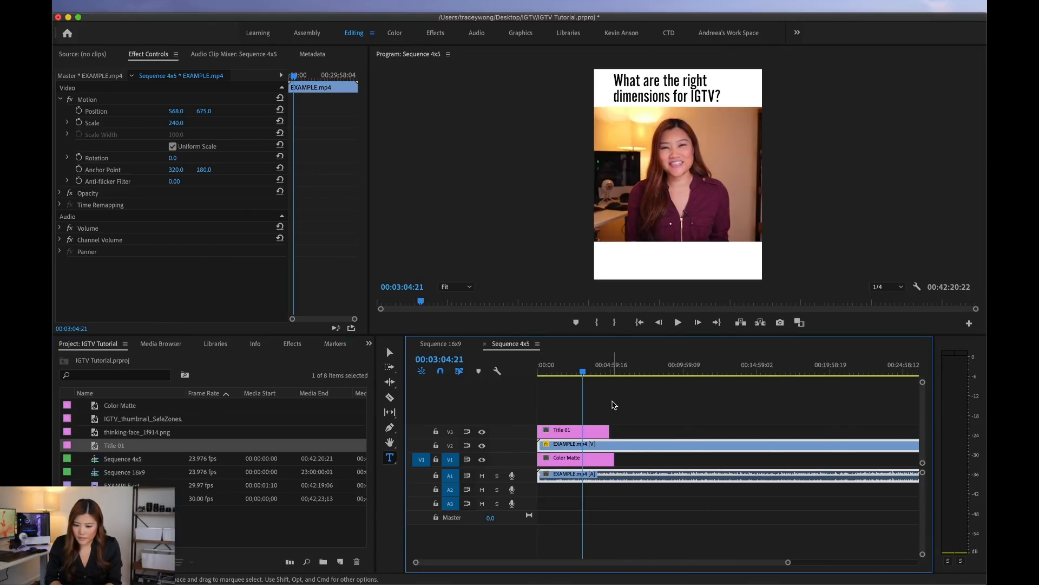
Step: Place thinking-face_1f914.png on V4 at the sequence start, extend it to nearly the title's end, and select it
{"action": "left_click", "coordinate": [129, 524]}
{"action": "left_click_drag", "start_coordinate": [123, 436], "coordinate": [820, 429]}
{"action": "key", "text": "equal"}
{"action": "key", "text": "equal"}
{"action": "left_click", "coordinate": [390, 353]}
{"action": "double_click", "coordinate": [569, 418]}
{"action": "left_click", "coordinate": [698, 136]}
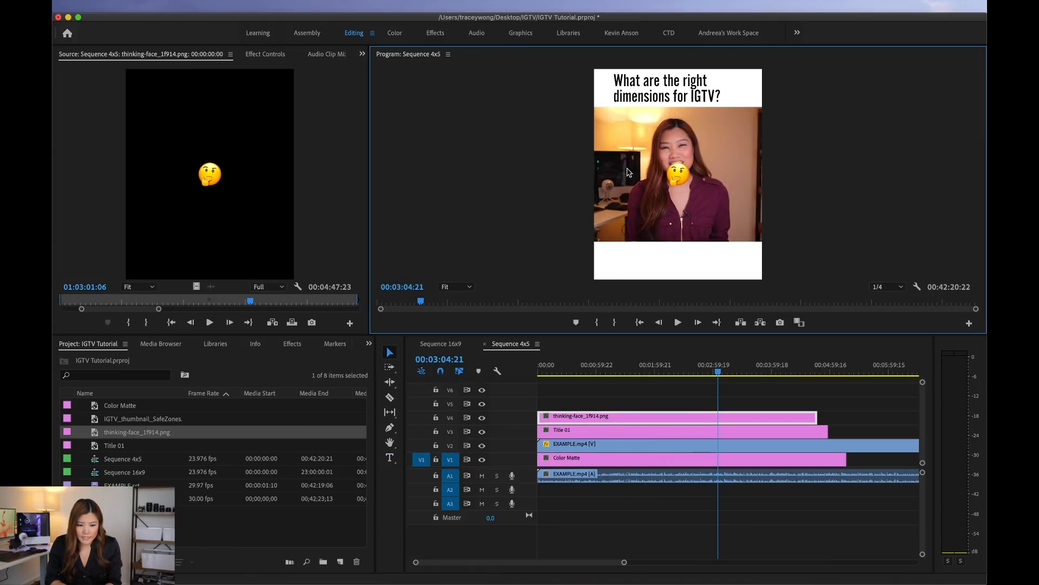
Step: Set the thinking-face emoji's position to 924, 123 beside the title text
{"action": "left_click", "coordinate": [269, 53]}
{"action": "mouse_move", "coordinate": [173, 114]}
{"action": "left_mouse_down"}
{"action": "mouse_move", "coordinate": [207, 111]}
{"action": "mouse_move", "coordinate": [175, 112]}
{"action": "left_mouse_up"}
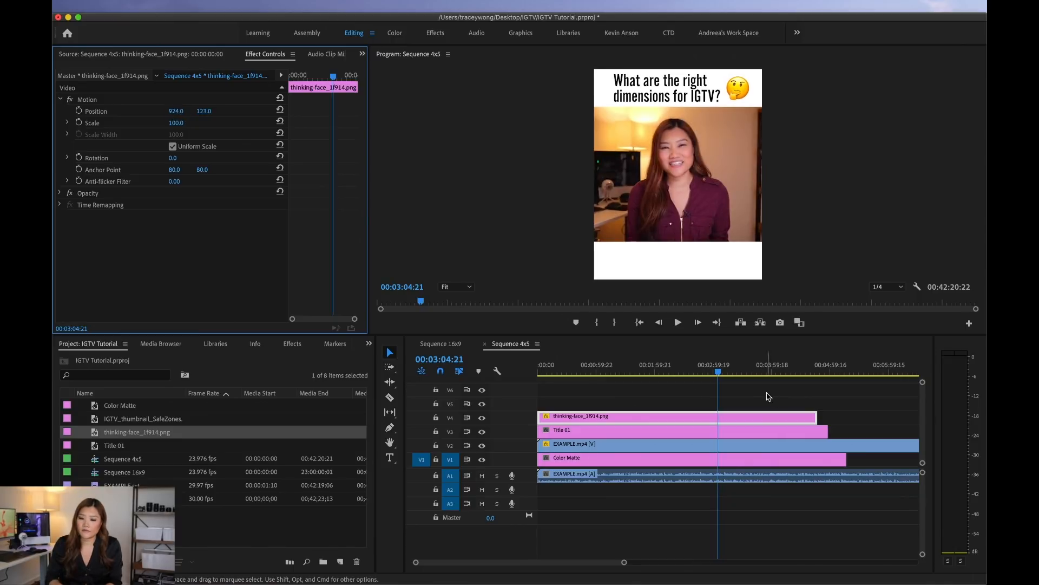
Step: Select the Color Matte clip on V1 and view the sequence at about 00:00:32:13
{"action": "left_click", "coordinate": [641, 368]}
{"action": "left_click", "coordinate": [574, 458]}
{"action": "left_click", "coordinate": [562, 369]}
{"action": "key", "text": "minus"}
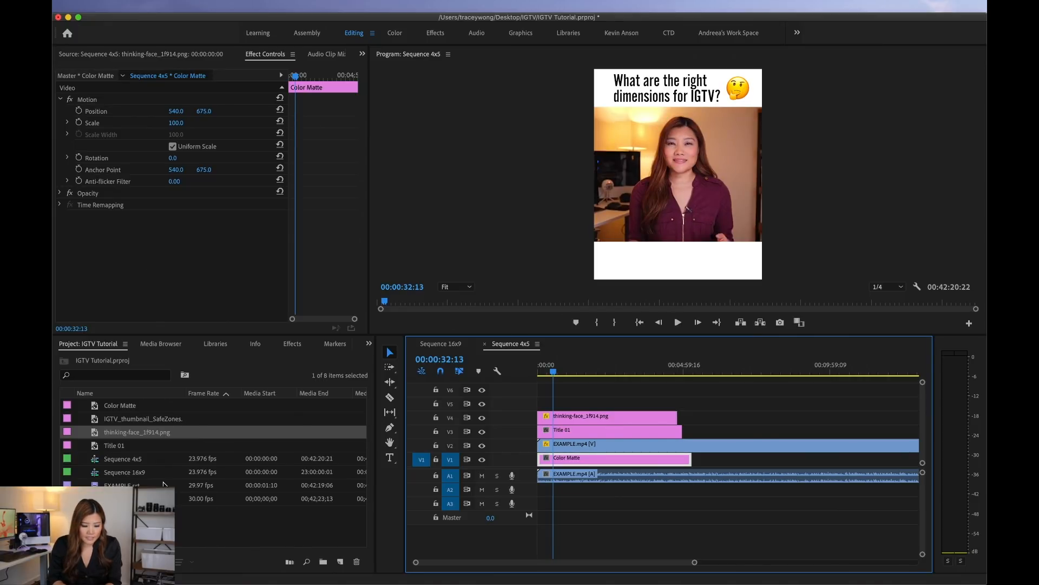
{"action": "left_click_drag", "start_coordinate": [165, 145], "coordinate": [163, 112]}
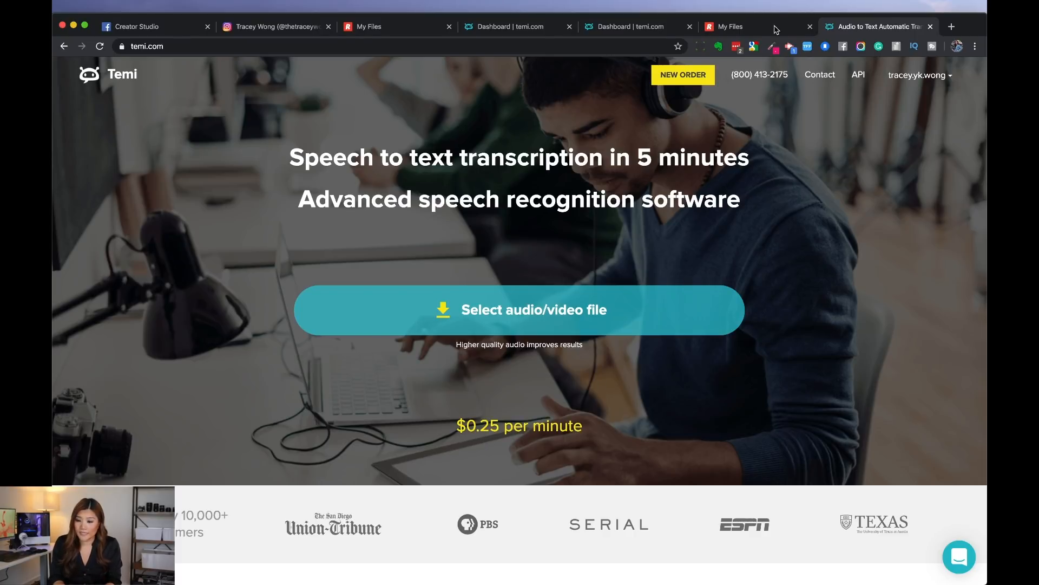
Step: Open a new captions order on rev.com and a new order from the Temi dashboard in the browser
{"action": "left_click", "coordinate": [616, 47]}
{"action": "type", "text": "rev"}
{"action": "key", "text": "Return"}
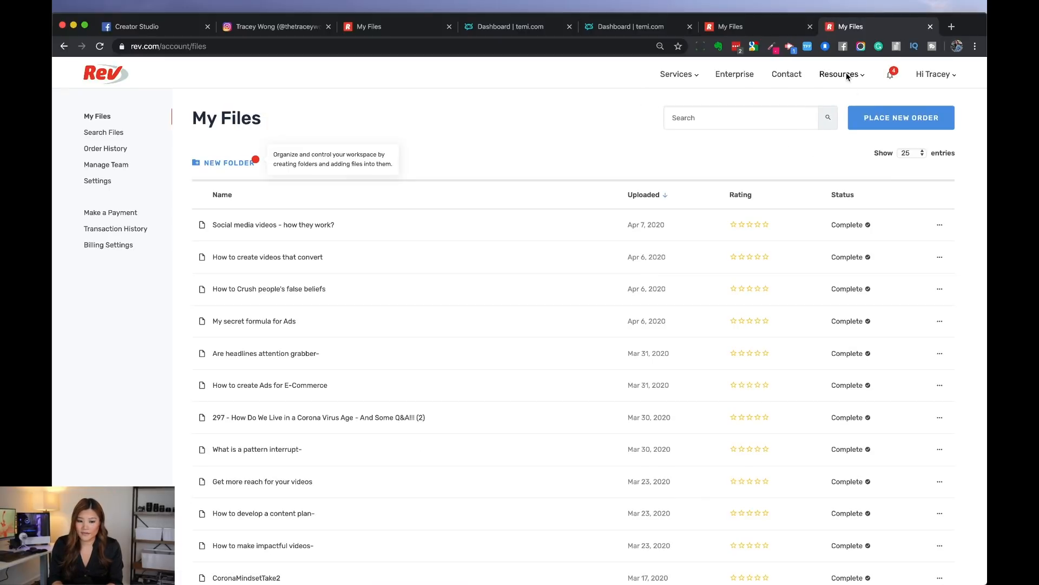
{"action": "left_click", "coordinate": [884, 124]}
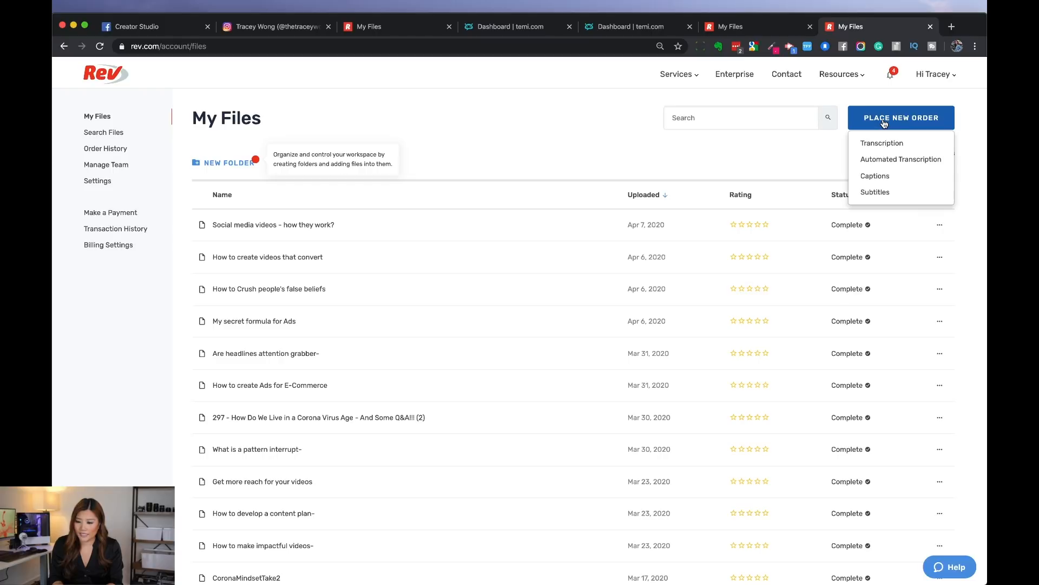
{"action": "left_click", "coordinate": [873, 174]}
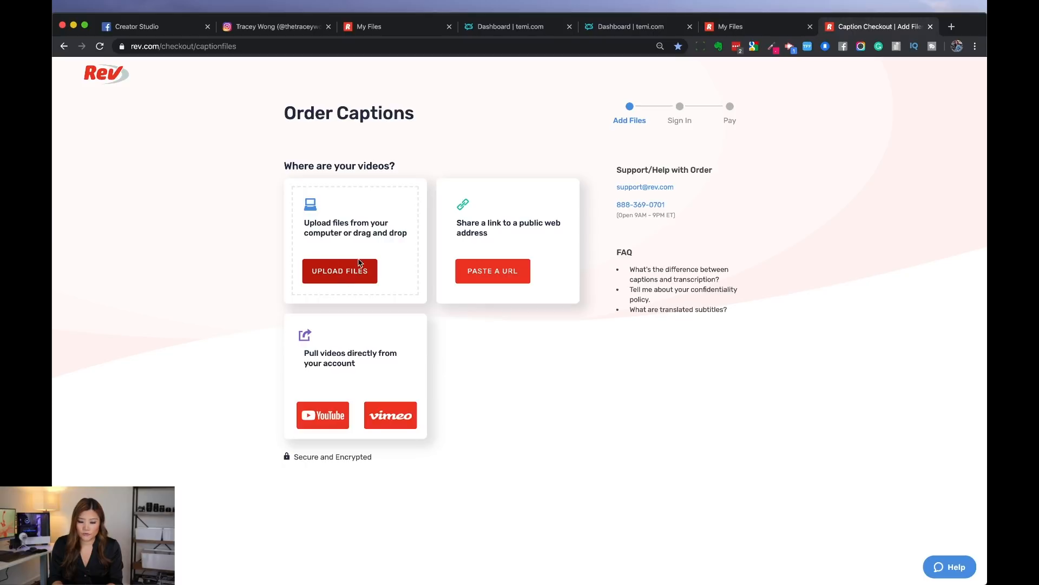
{"action": "left_click", "coordinate": [642, 31]}
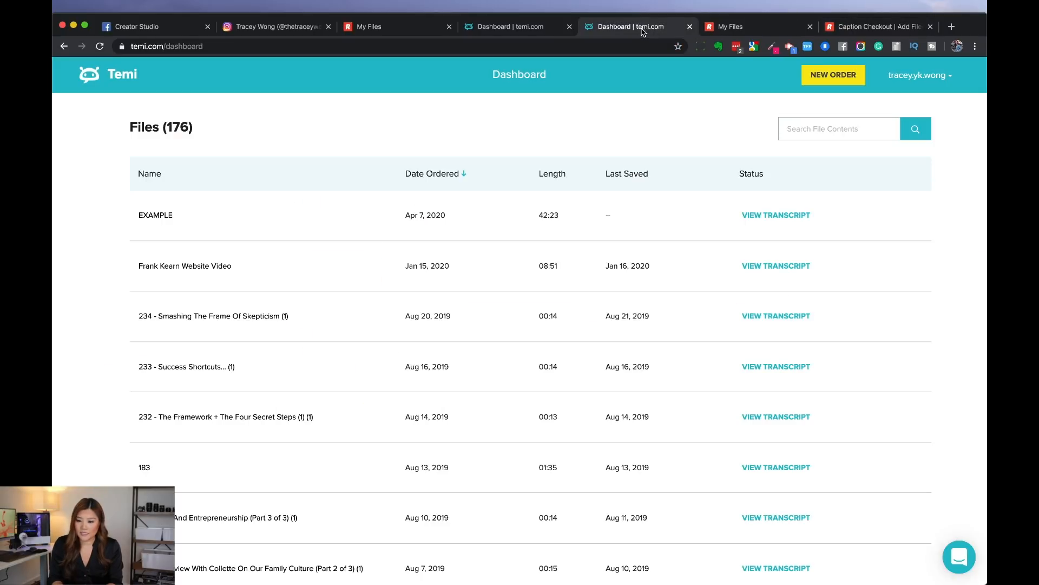
{"action": "left_click", "coordinate": [833, 78]}
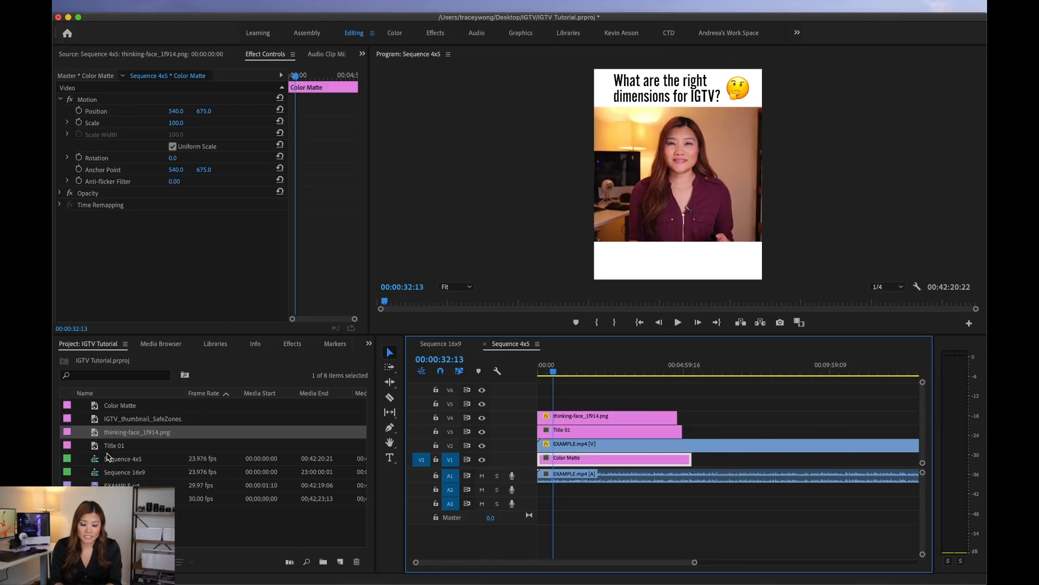
Step: Place the EXAMPLE.srt captions on V5 just over one second into Sequence 4x5 and select the clip
{"action": "left_click", "coordinate": [122, 524]}
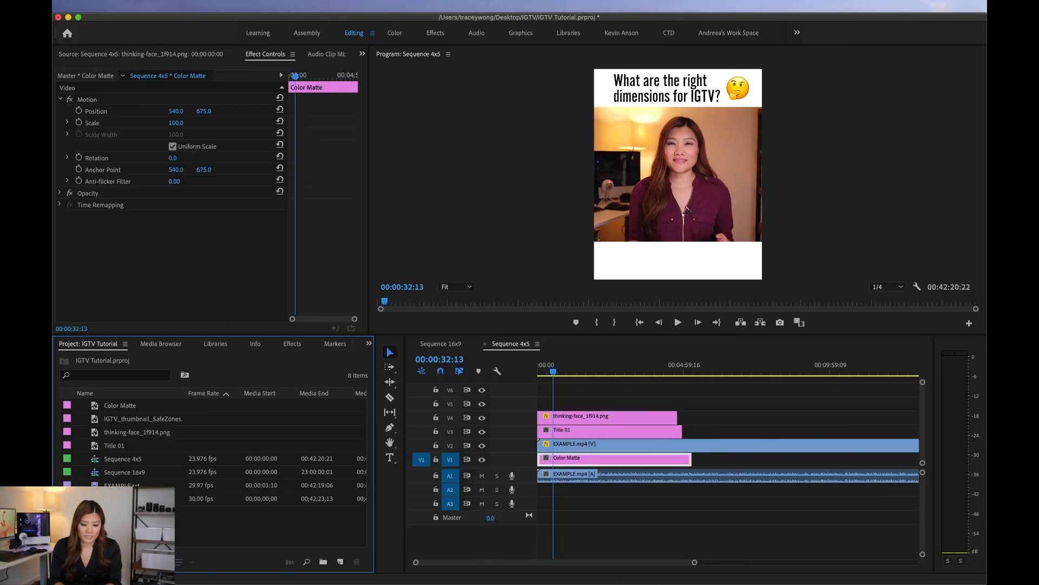
{"action": "left_click", "coordinate": [122, 498]}
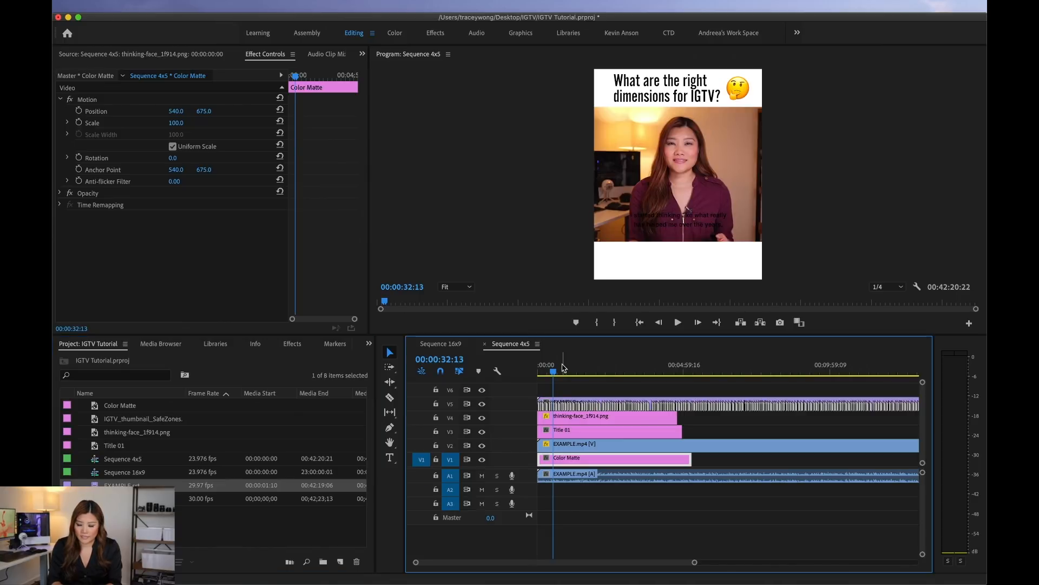
{"action": "left_click_drag", "start_coordinate": [554, 367], "coordinate": [604, 368]}
{"action": "key", "text": "space"}
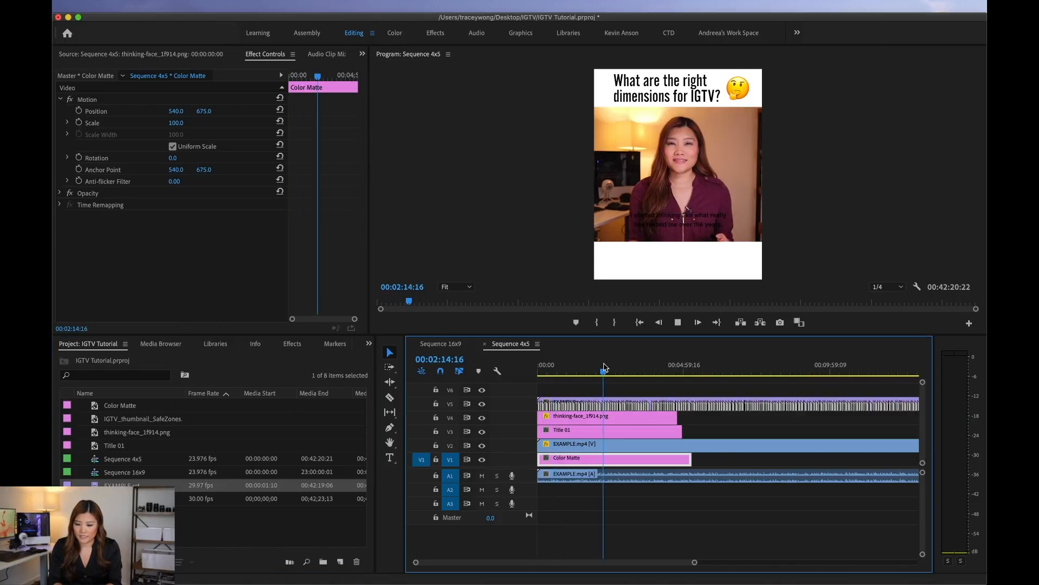
{"action": "left_click_drag", "start_coordinate": [556, 372], "coordinate": [449, 375]}
{"action": "key", "text": "equal"}
{"action": "key", "text": "equal"}
{"action": "key", "text": "equal"}
{"action": "key", "text": "equal"}
{"action": "key", "text": "equal"}
{"action": "key", "text": "equal"}
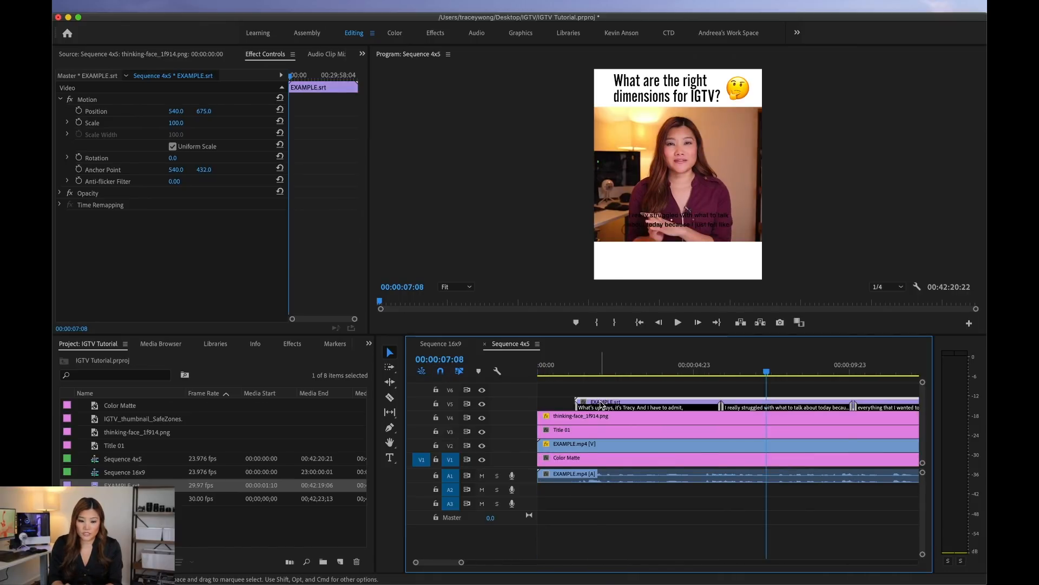
Step: Open the captions of EXAMPLE.srt for editing and select all of them
{"action": "left_click", "coordinate": [363, 54]}
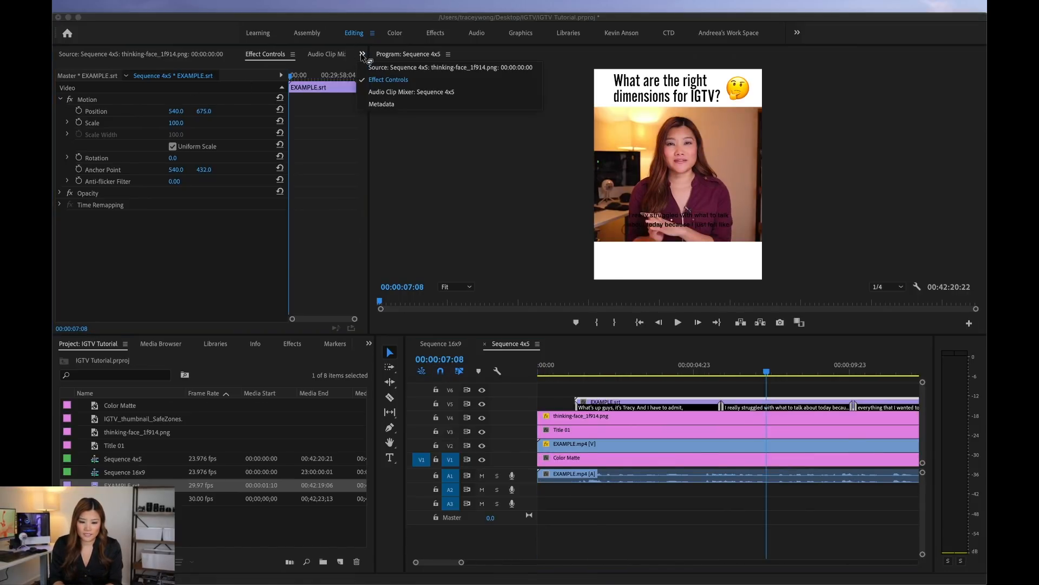
{"action": "left_click", "coordinate": [367, 344]}
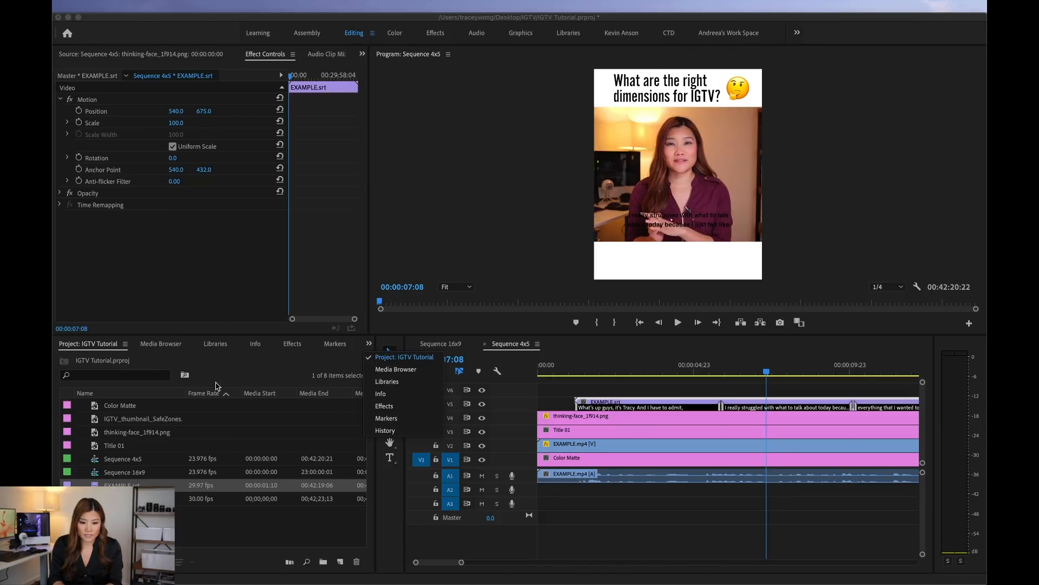
{"action": "left_click", "coordinate": [383, 6]}
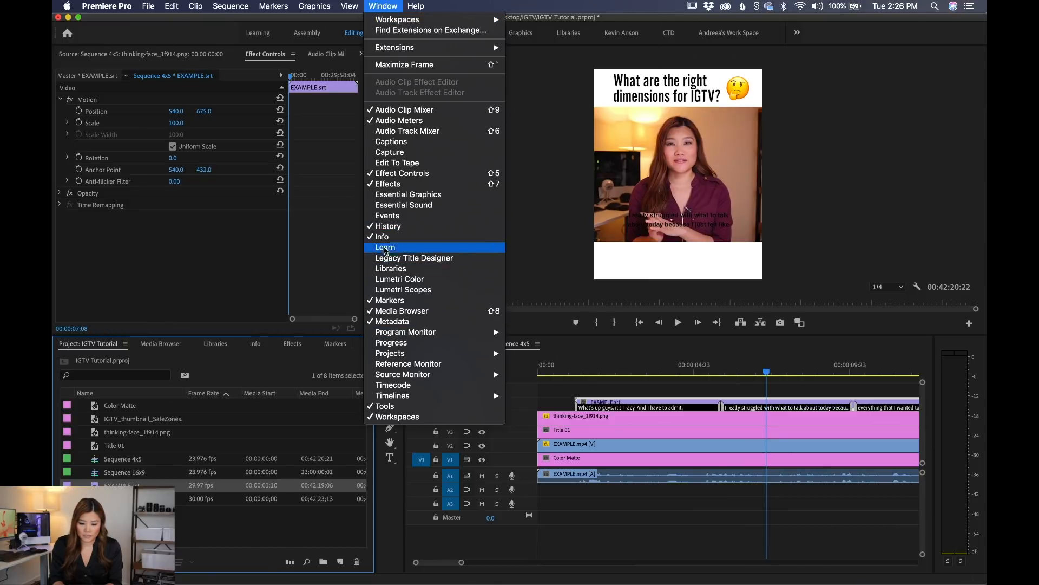
{"action": "left_click", "coordinate": [387, 142]}
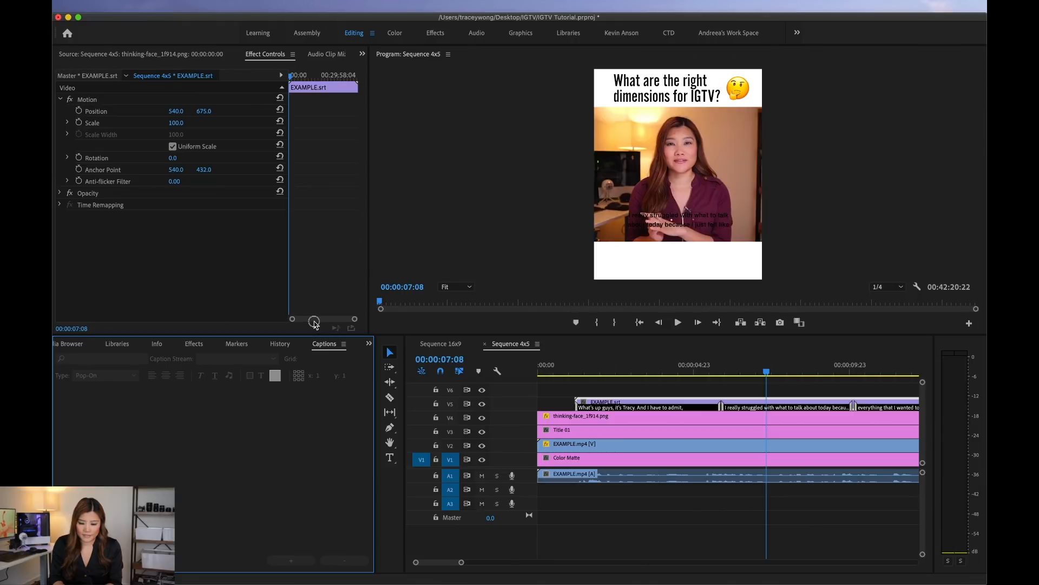
{"action": "left_click", "coordinate": [133, 431]}
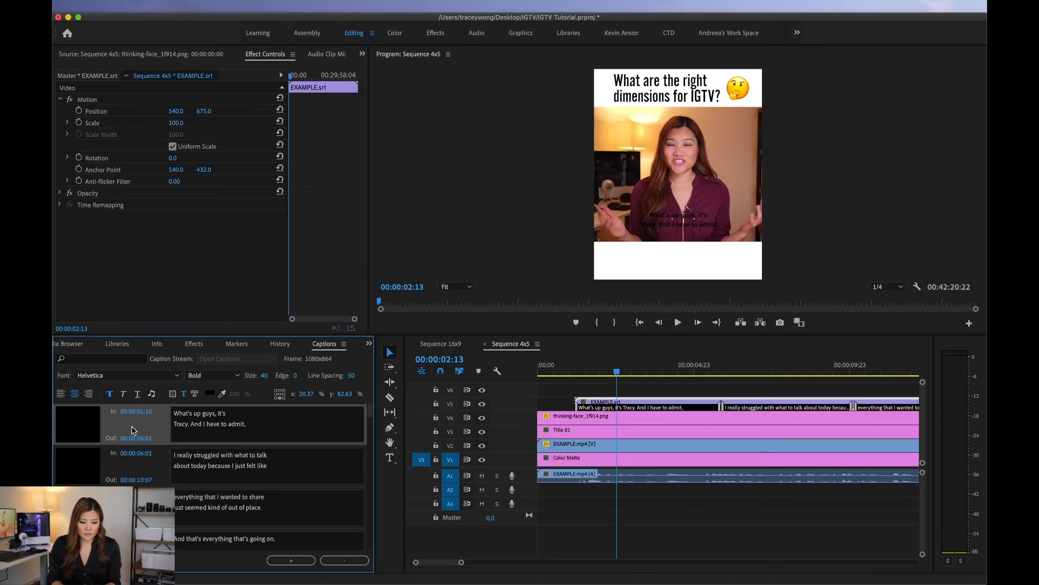
{"action": "right_click", "coordinate": [140, 427]}
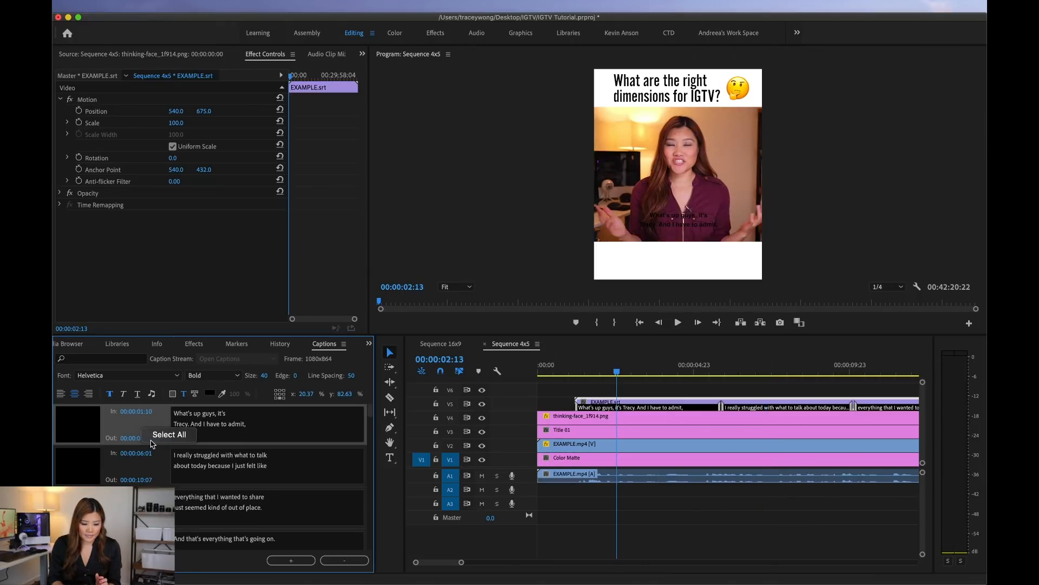
{"action": "left_click", "coordinate": [157, 436]}
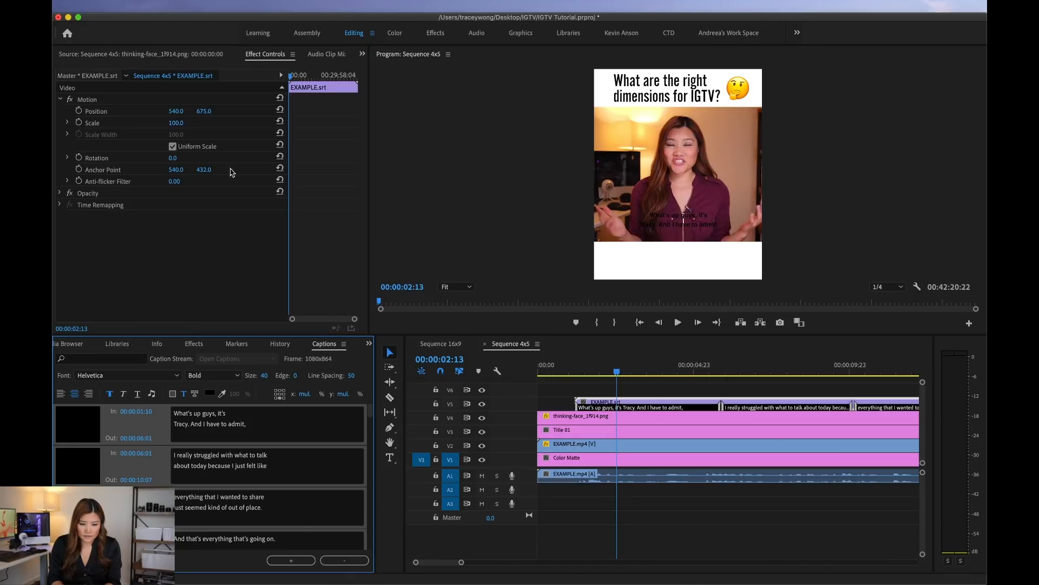
Step: Set the EXAMPLE.srt clip's position to 540, 925 on the lower white area and play back the captions
{"action": "left_click", "coordinate": [234, 251]}
{"action": "left_click_drag", "start_coordinate": [205, 112], "coordinate": [204, 112]}
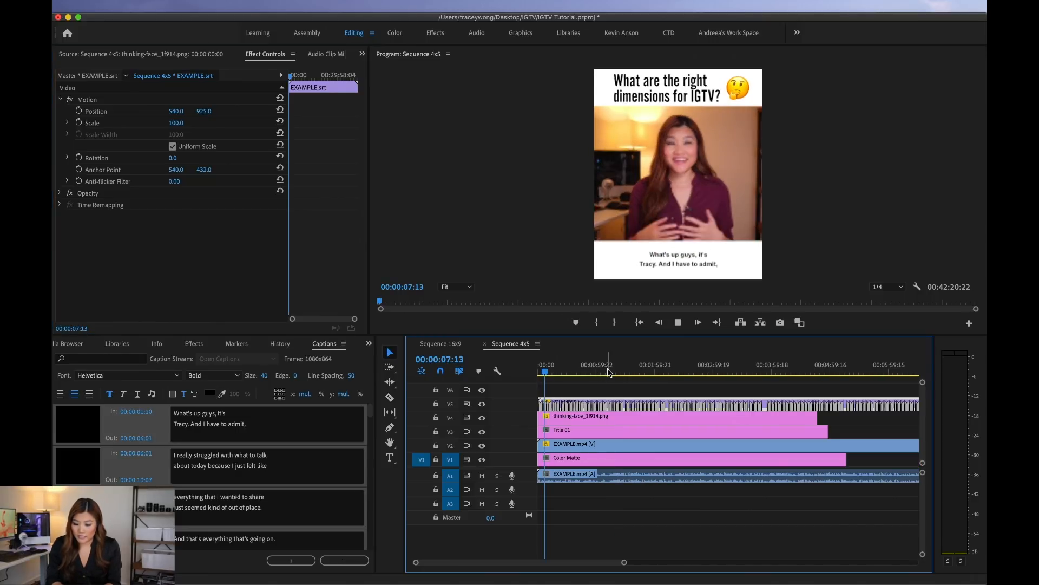
{"action": "left_click", "coordinate": [676, 324]}
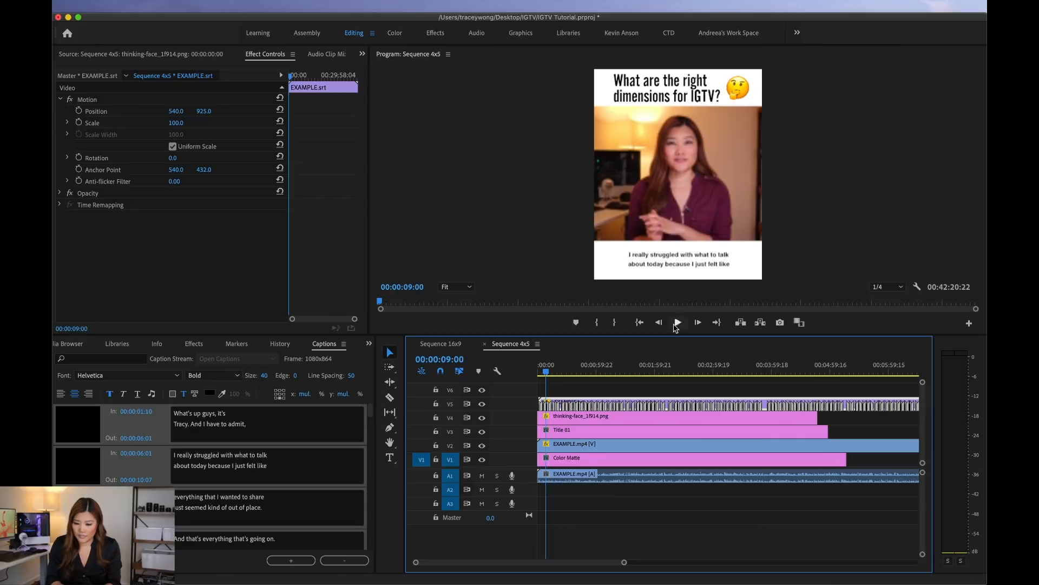
Step: Move the playhead of Sequence 4x5 to exactly 00:02:00:00
{"action": "left_click_drag", "start_coordinate": [633, 368], "coordinate": [653, 368]}
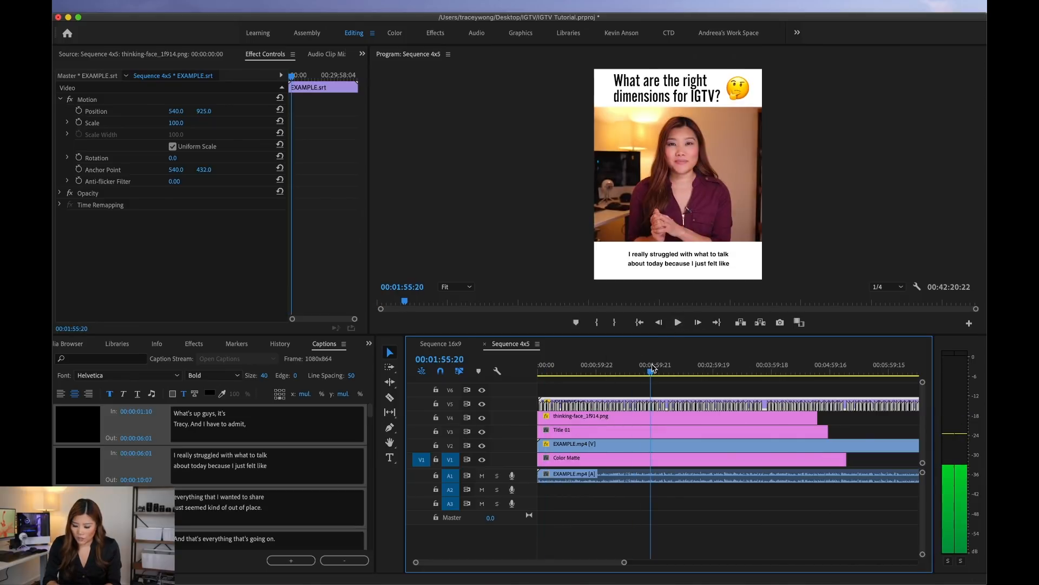
{"action": "key", "text": "="}
{"action": "key", "text": "="}
{"action": "scroll", "coordinate": [654, 368], "scroll_direction": "right", "scroll_amount": 4}
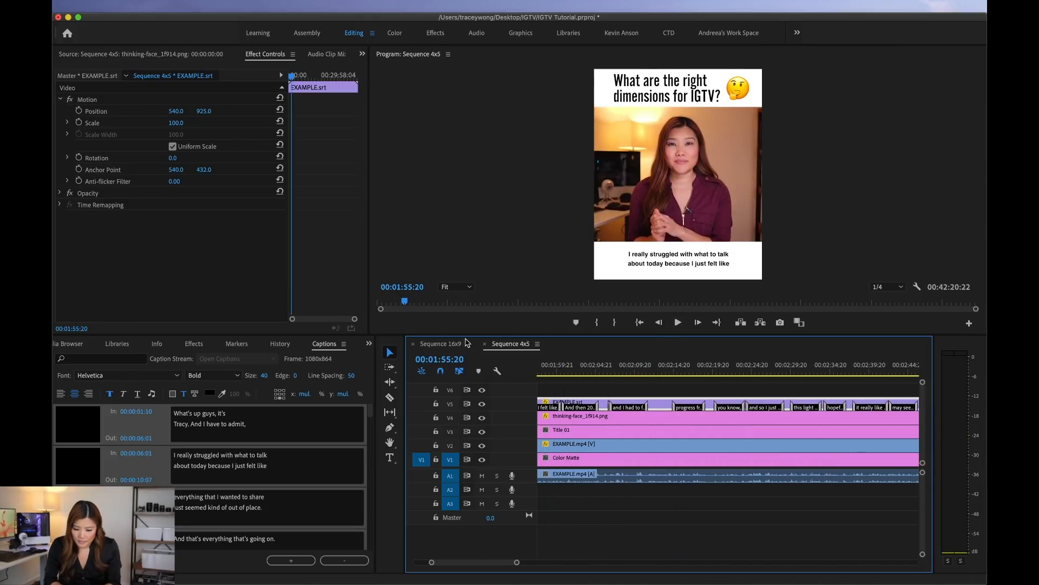
{"action": "left_click_drag", "start_coordinate": [669, 367], "coordinate": [596, 368]}
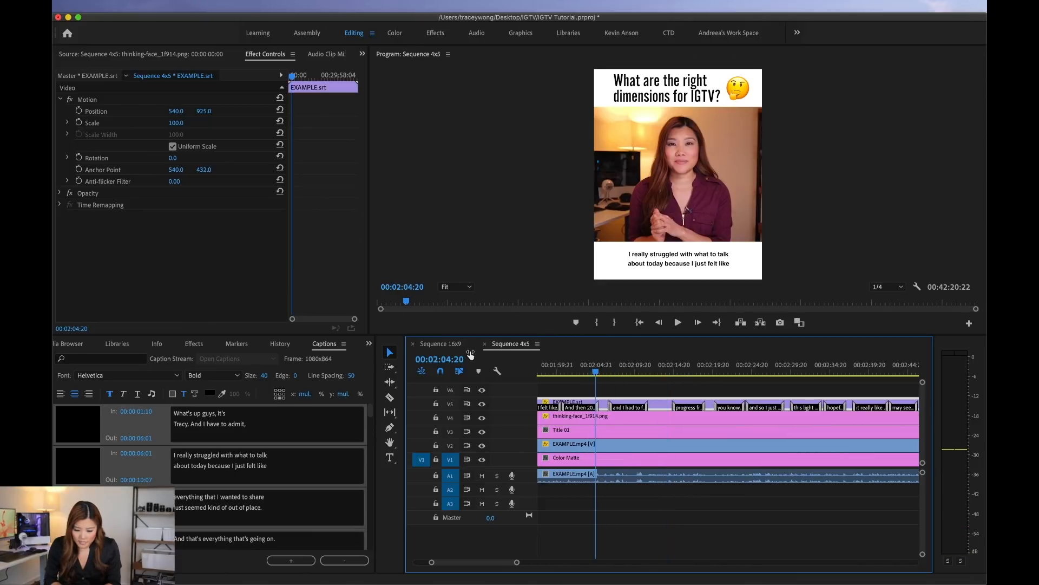
{"action": "left_click", "coordinate": [448, 358]}
{"action": "left_click", "coordinate": [453, 358]}
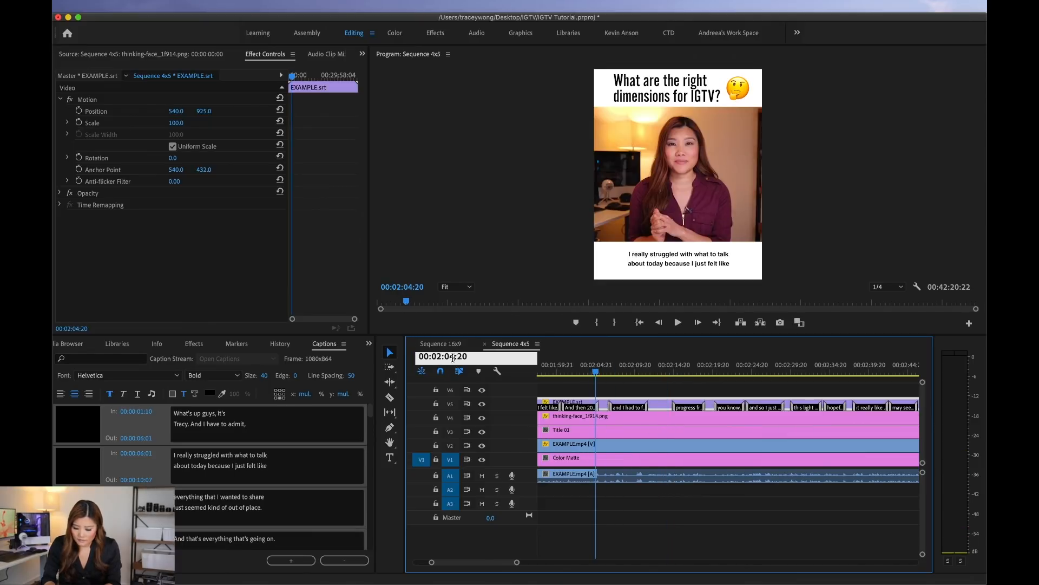
{"action": "key", "text": "BackSpace"}
{"action": "key", "text": "BackSpace"}
{"action": "type", "text": "0"}
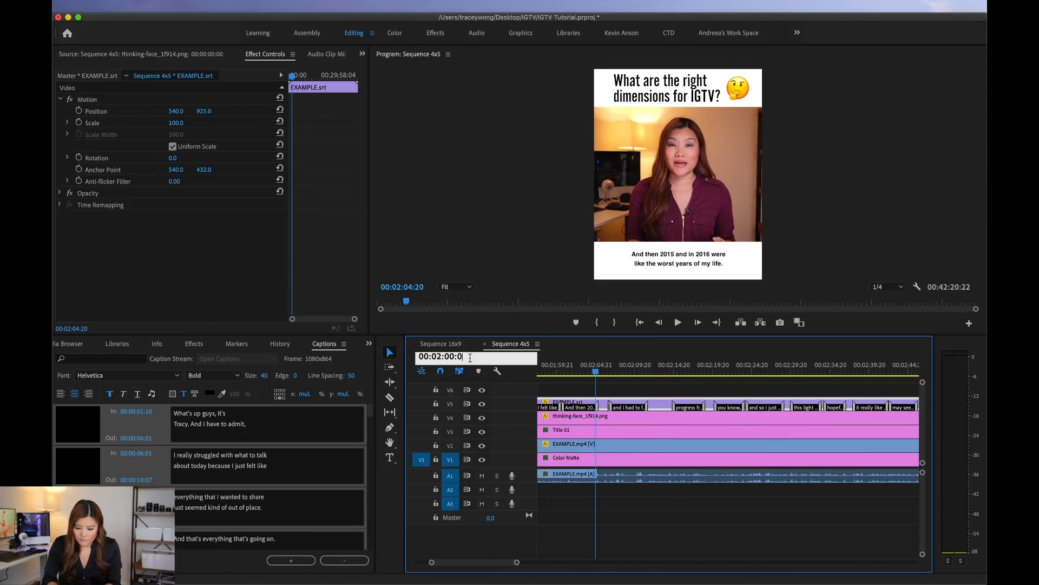
{"action": "type", "text": "0"}
{"action": "key", "text": "Return"}
Step: Split the caption, emoji, title and video clips on V5, V4, V3 and V2 at 00:02:00:00
{"action": "key", "text": "="}
{"action": "key", "text": "="}
{"action": "key", "text": "="}
{"action": "key", "text": "c"}
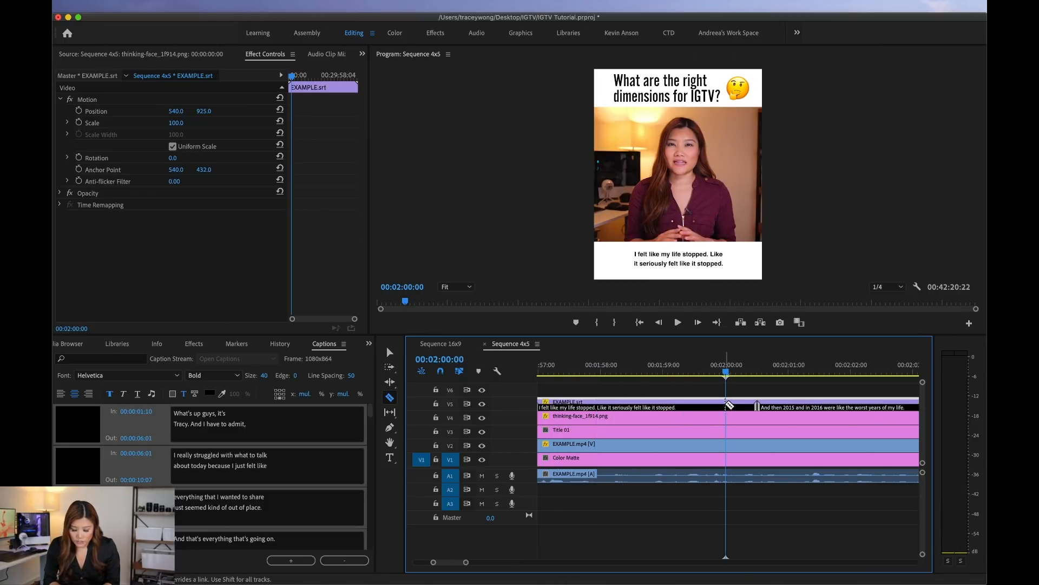
{"action": "left_click", "coordinate": [727, 404]}
{"action": "left_click", "coordinate": [726, 416]}
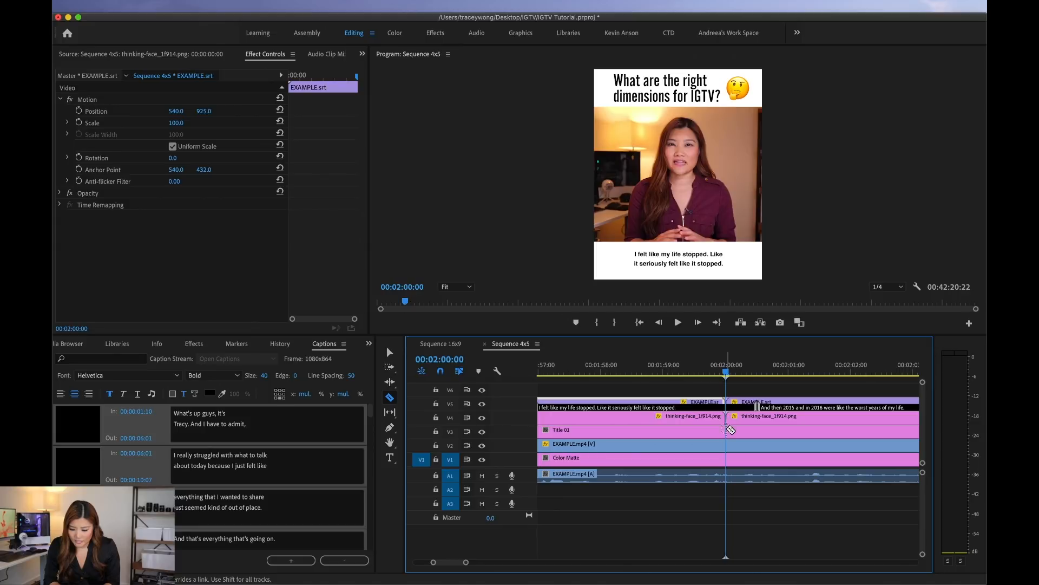
{"action": "left_click", "coordinate": [726, 430]}
{"action": "left_click", "coordinate": [727, 448]}
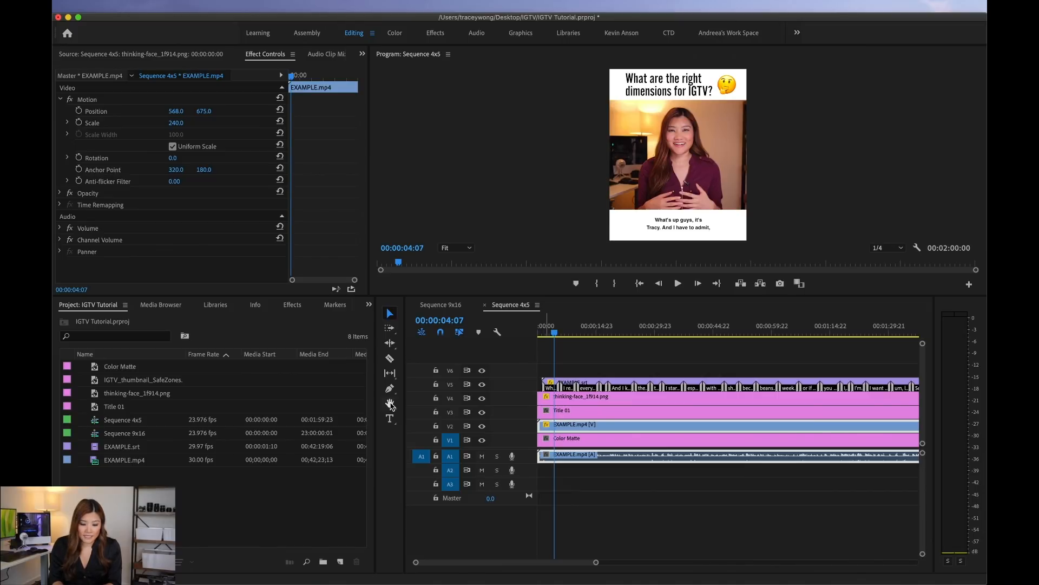
Step: In Sequence 9x16, create a white 1080 x 1920 color matte at 23.976 fps named Color Matte 9x16
{"action": "left_click", "coordinate": [433, 310]}
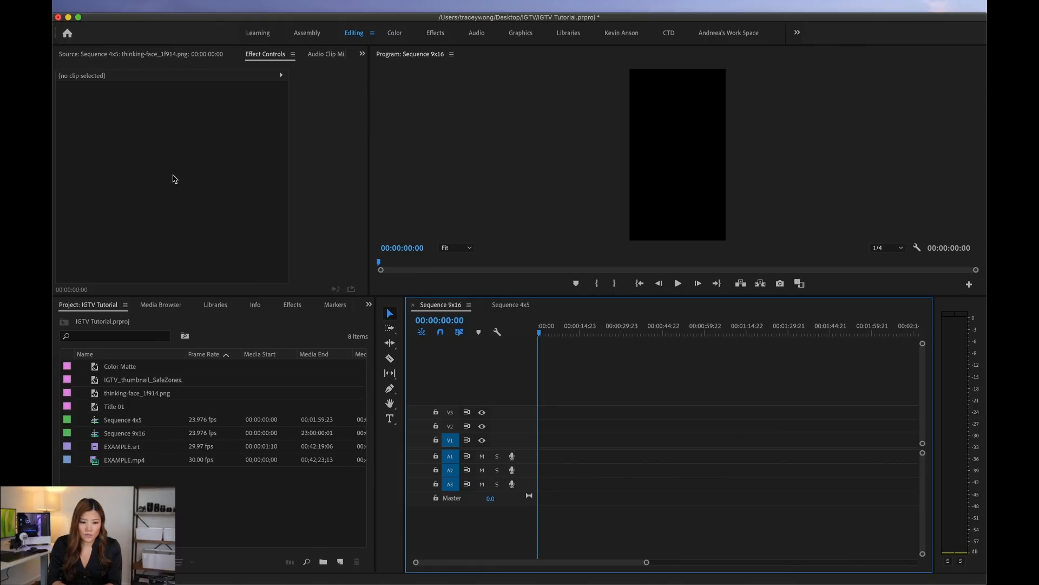
{"action": "left_click", "coordinate": [148, 6]}
{"action": "mouse_move", "coordinate": [156, 21]}
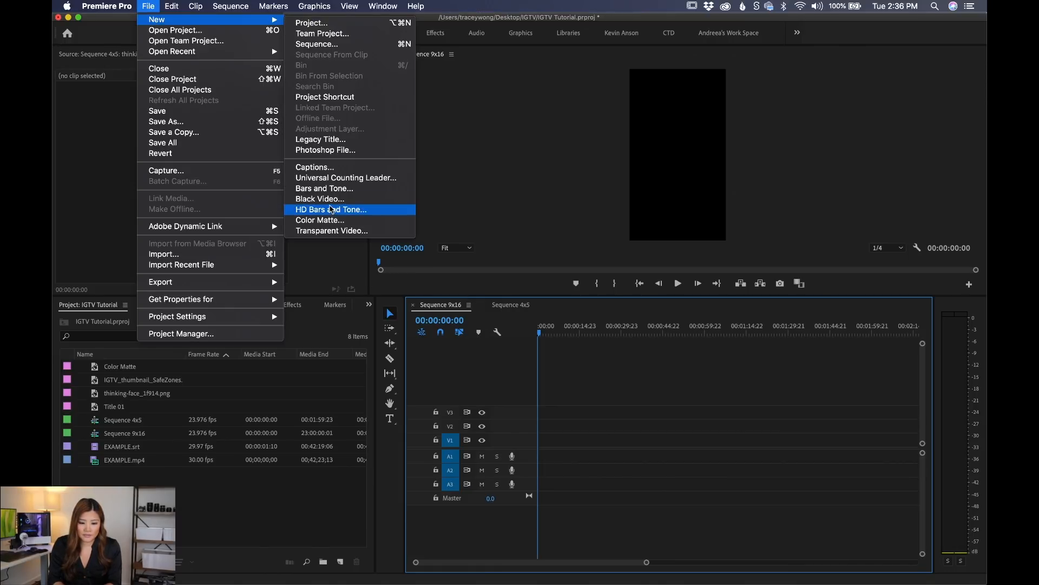
{"action": "left_click", "coordinate": [328, 221]}
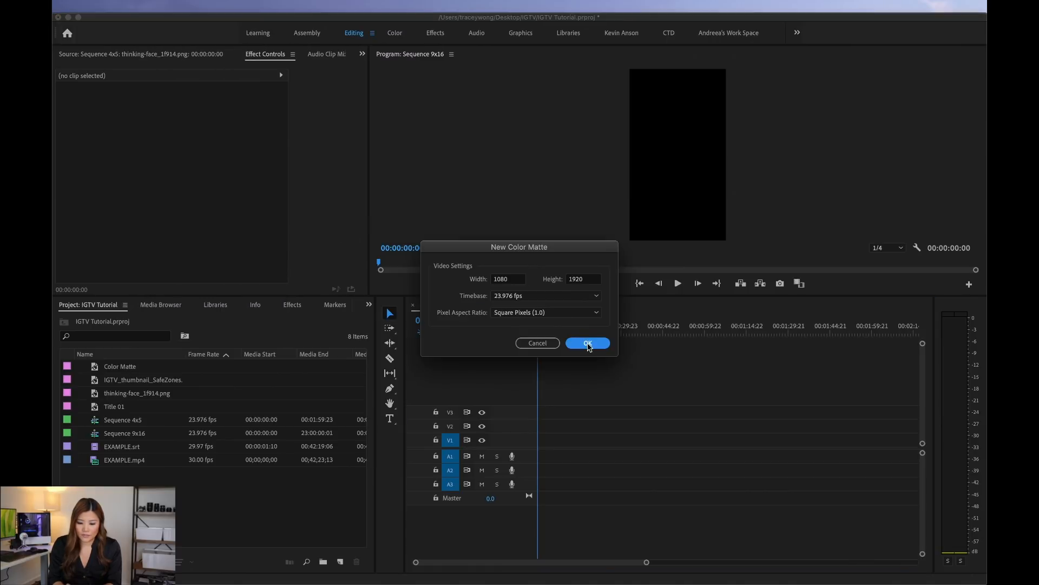
{"action": "left_click", "coordinate": [587, 343]}
{"action": "left_click_drag", "start_coordinate": [342, 387], "coordinate": [157, 473]}
{"action": "left_click", "coordinate": [477, 273]}
{"action": "left_click", "coordinate": [553, 304]}
{"action": "type", "text": "9x16"}
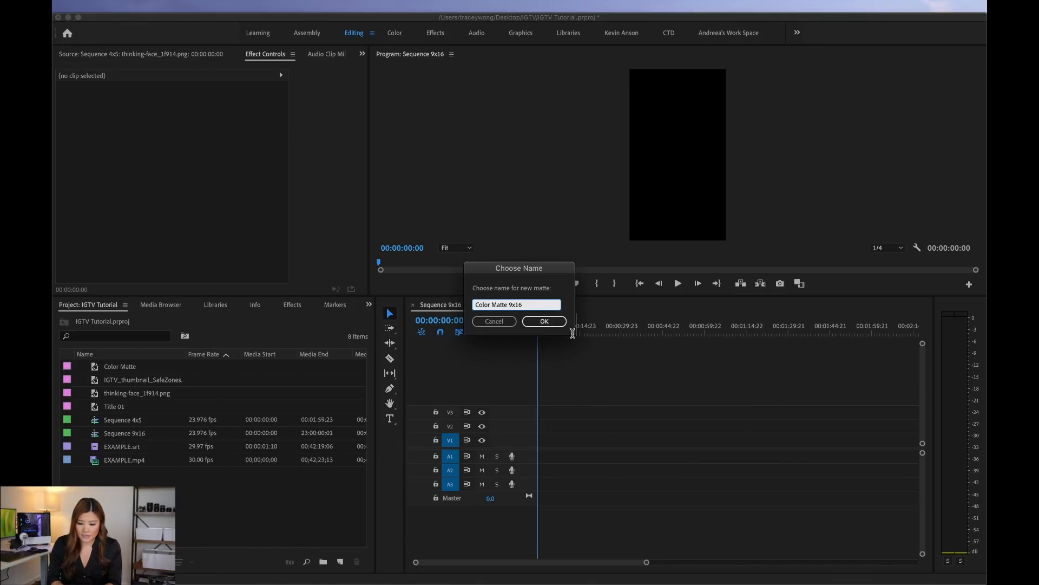
{"action": "left_click", "coordinate": [546, 321]}
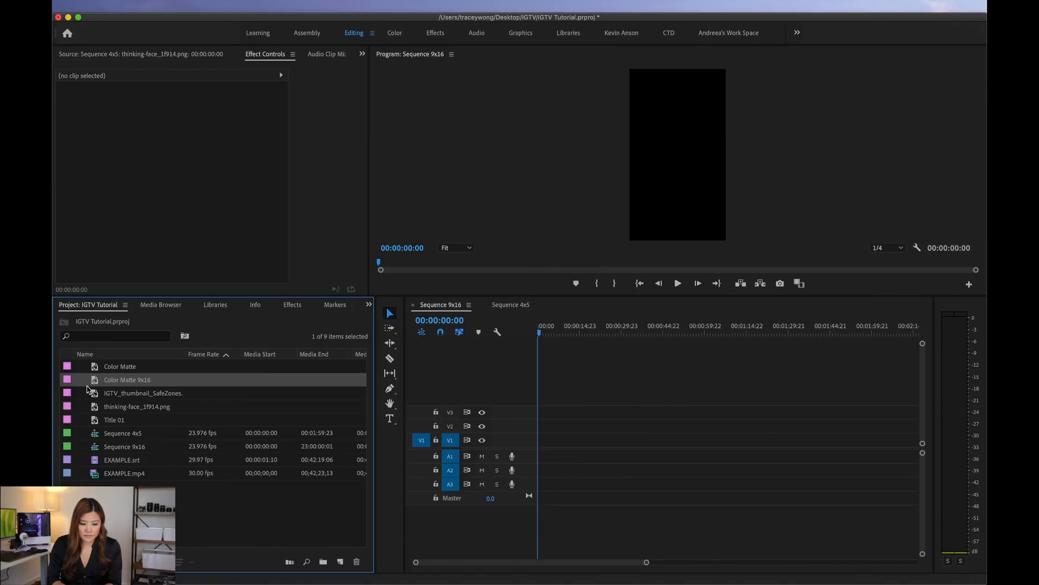
Step: Place Color Matte 9x16 on V1 at the sequence start and extend it to about 00:02:06:00
{"action": "left_click_drag", "start_coordinate": [94, 382], "coordinate": [886, 439]}
{"action": "key", "text": "a"}
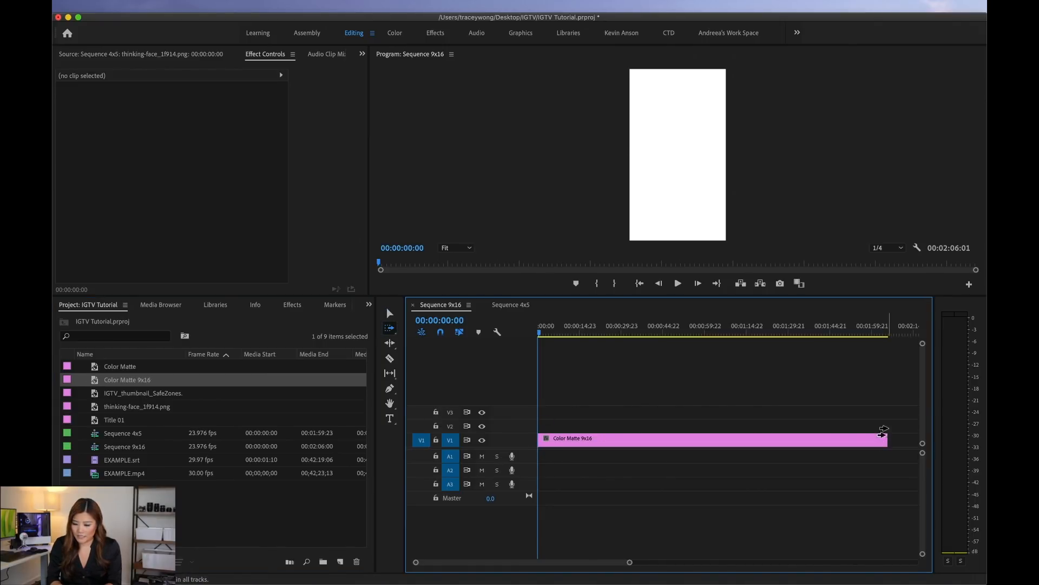
{"action": "key", "text": "v"}
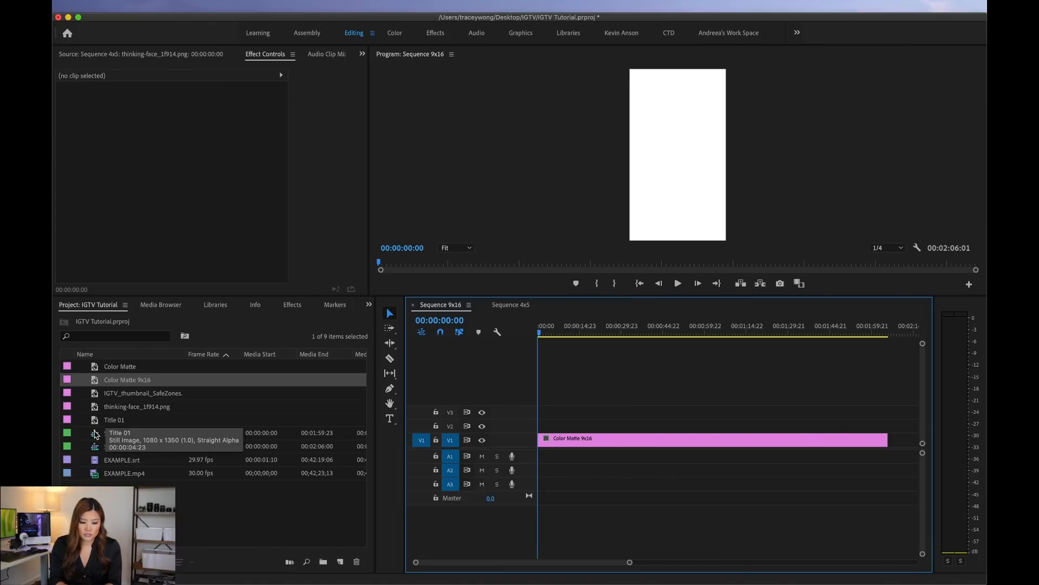
Step: Place Sequence 4x5 on V2 at the start of Sequence 9x16 and view it enlarged at about 00:00:21:19
{"action": "left_click", "coordinate": [113, 435]}
{"action": "left_click_drag", "start_coordinate": [95, 436], "coordinate": [521, 429]}
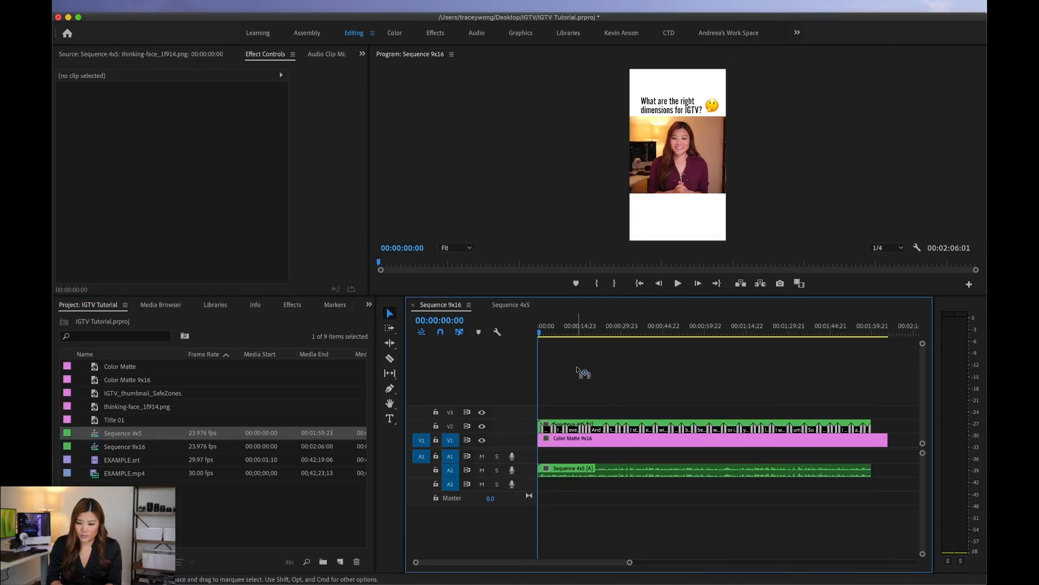
{"action": "left_click_drag", "start_coordinate": [558, 331], "coordinate": [583, 330]}
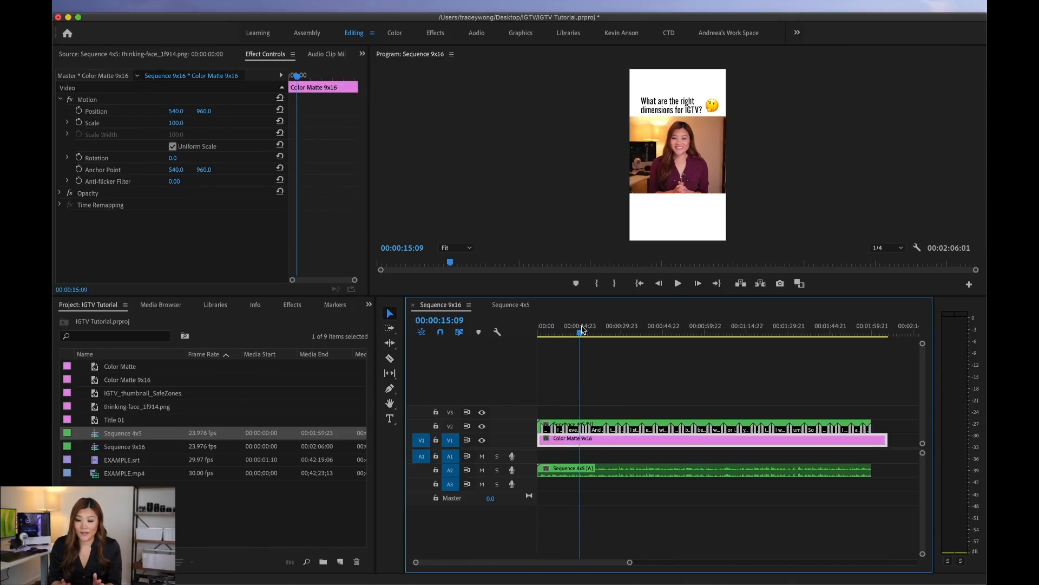
{"action": "left_click_drag", "start_coordinate": [625, 296], "coordinate": [627, 350]}
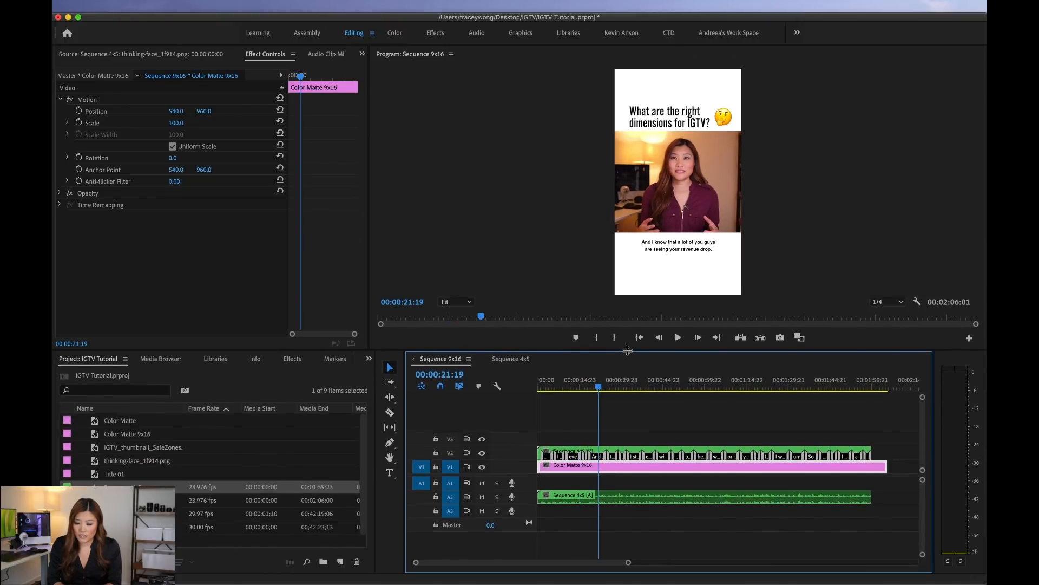
Step: Trim Color Matte 9x16 on V1 to end with Sequence 4x5 at 00:02:00:00 and move the playhead to 00:00:00:10
{"action": "left_click_drag", "start_coordinate": [886, 465], "coordinate": [870, 464]}
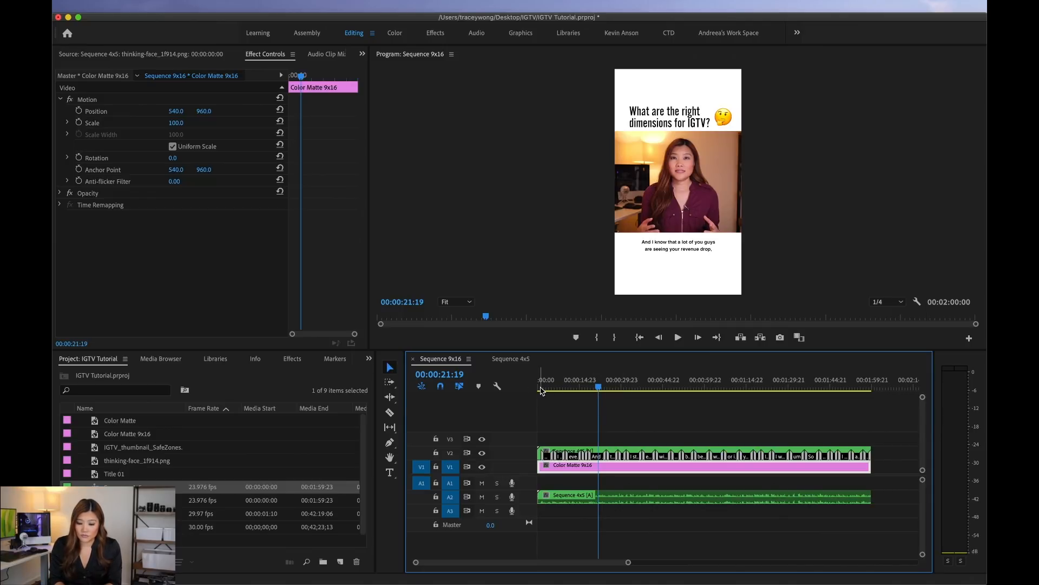
{"action": "left_click_drag", "start_coordinate": [545, 390], "coordinate": [510, 388]}
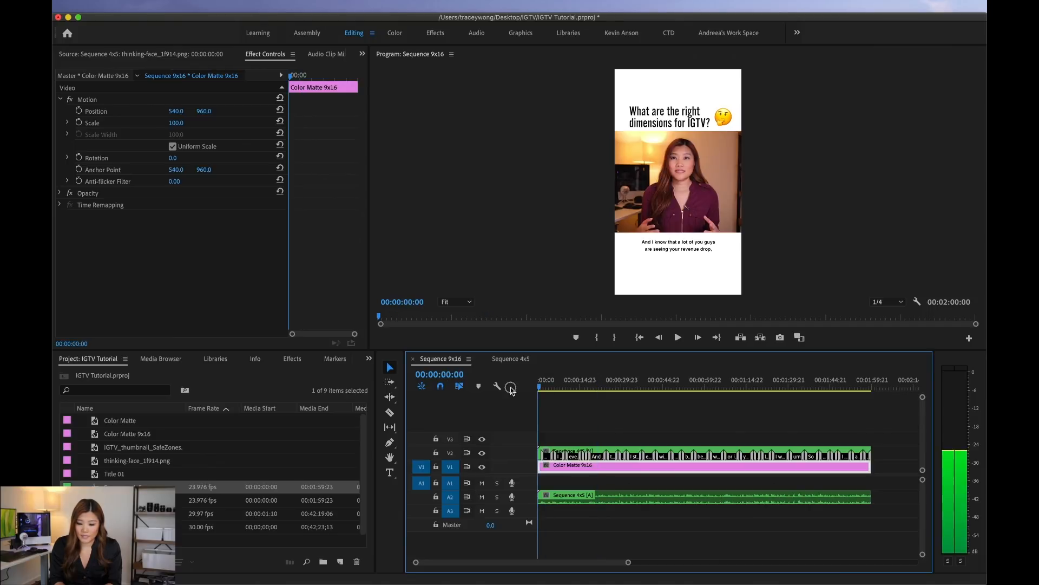
{"action": "key", "text": "equal"}
{"action": "key", "text": "equal"}
{"action": "key", "text": "equal"}
{"action": "left_click", "coordinate": [546, 387]}
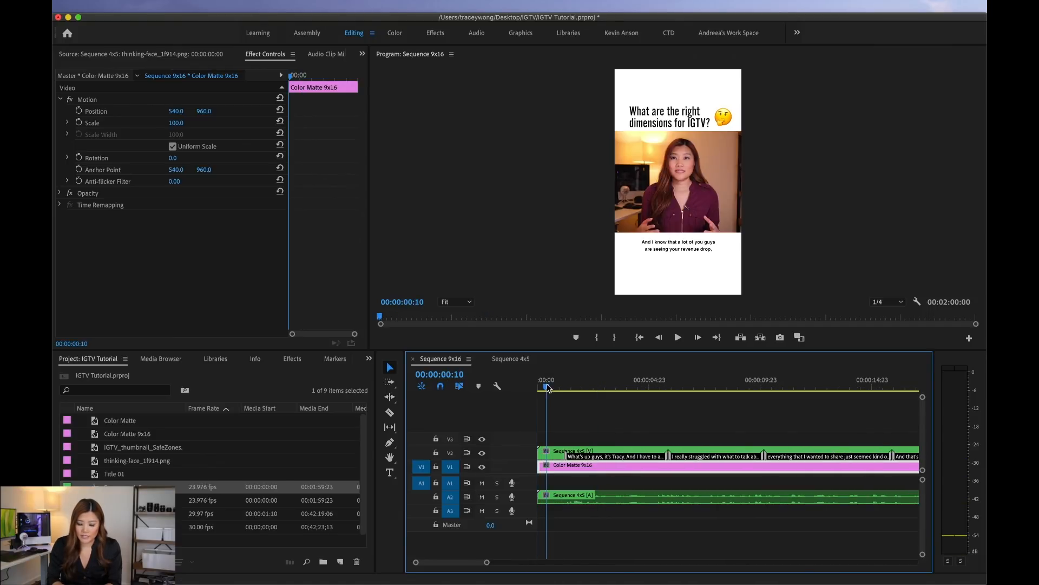
Step: Review the Sequence 4x5 settings and create a new sequence named Sequence 1x1 with a 1080 x 1080 frame size
{"action": "left_click", "coordinate": [506, 359]}
{"action": "left_click", "coordinate": [228, 4]}
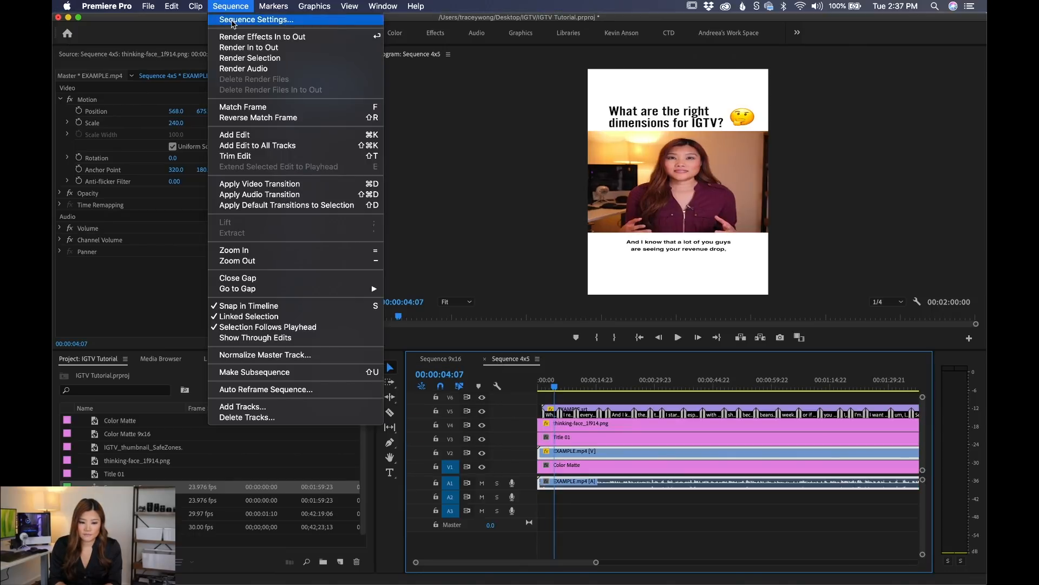
{"action": "left_click", "coordinate": [249, 16]}
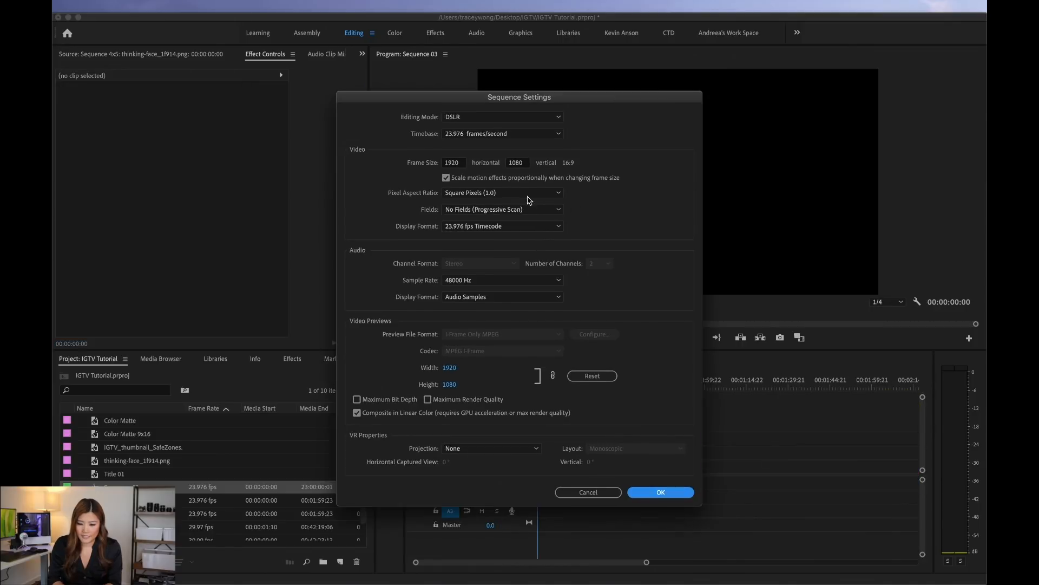
{"action": "left_click_drag", "start_coordinate": [578, 96], "coordinate": [714, 124]}
{"action": "double_click", "coordinate": [594, 192]}
{"action": "type", "text": "1080"}
{"action": "left_click_drag", "start_coordinate": [805, 127], "coordinate": [816, 78]}
{"action": "left_click", "coordinate": [817, 471]}
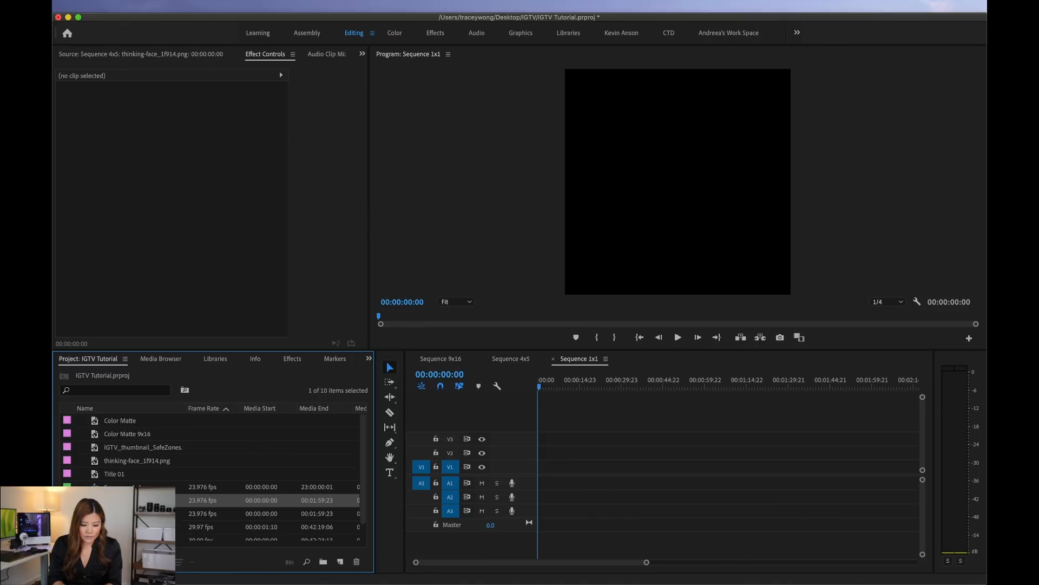
Step: Place Sequence 4x5 on V1 at the start of Sequence 1x1 and preview its framing at several points up to about one minute
{"action": "left_click_drag", "start_coordinate": [123, 500], "coordinate": [530, 467]}
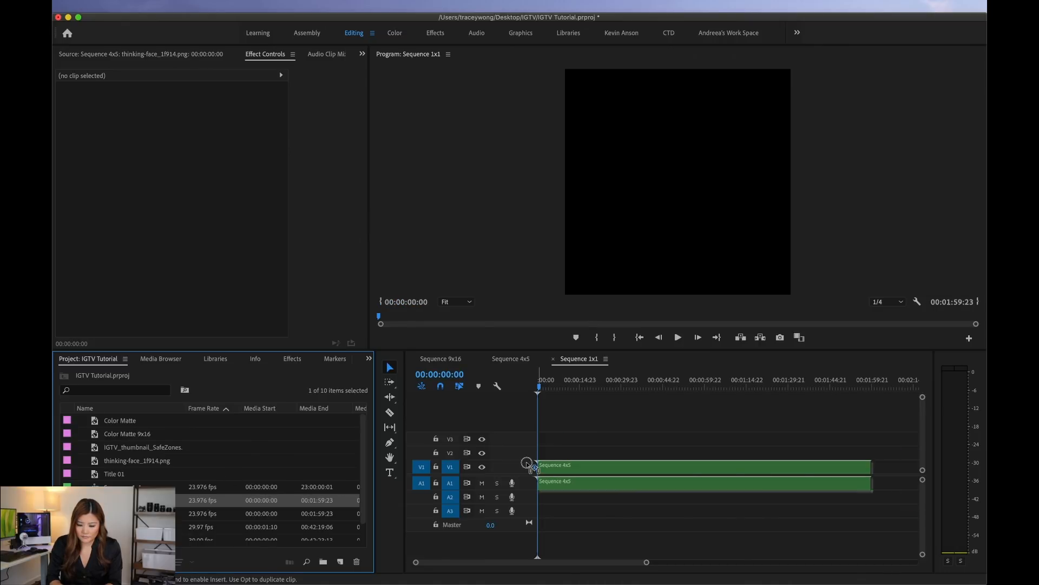
{"action": "left_click", "coordinate": [600, 386]}
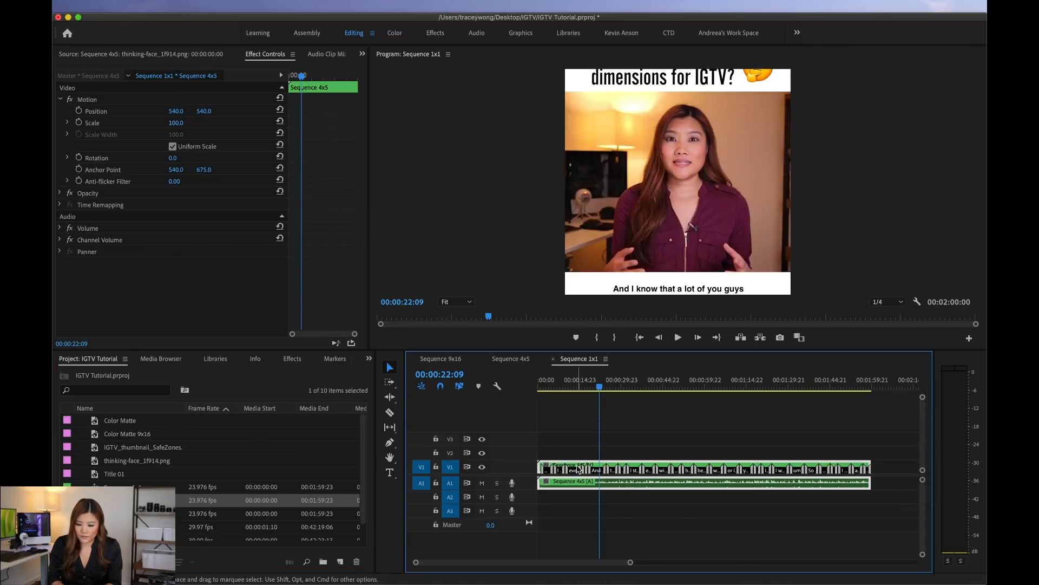
{"action": "left_click_drag", "start_coordinate": [558, 389], "coordinate": [709, 388]}
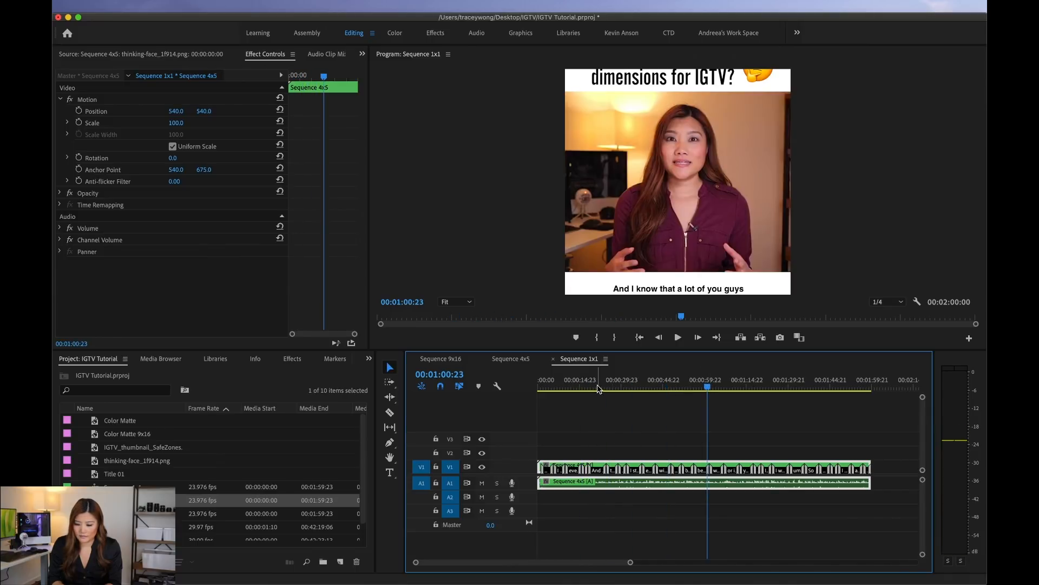
{"action": "left_click", "coordinate": [558, 386]}
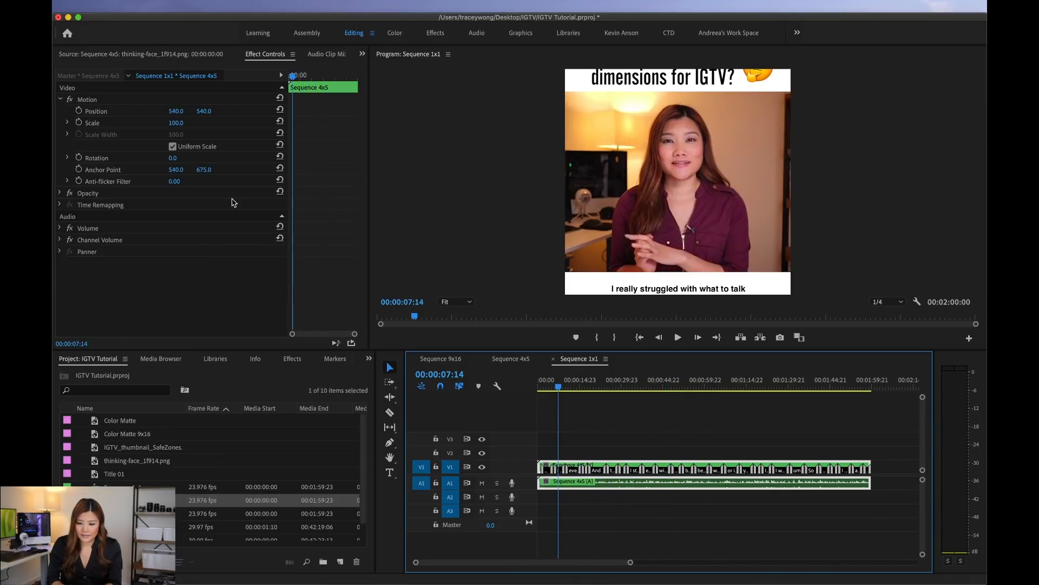
Step: Shift the nested Sequence 4x5 clip down to a vertical position of 673 so the title and emoji fit the square frame
{"action": "left_click_drag", "start_coordinate": [203, 113], "coordinate": [202, 112]}
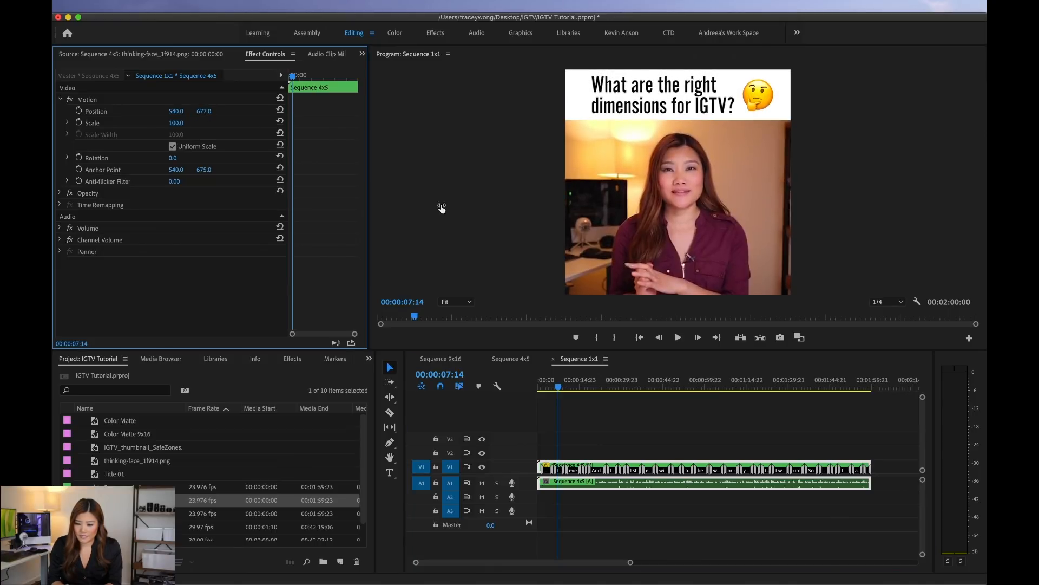
{"action": "key", "text": "a"}
{"action": "left_click_drag", "start_coordinate": [203, 113], "coordinate": [203, 112]}
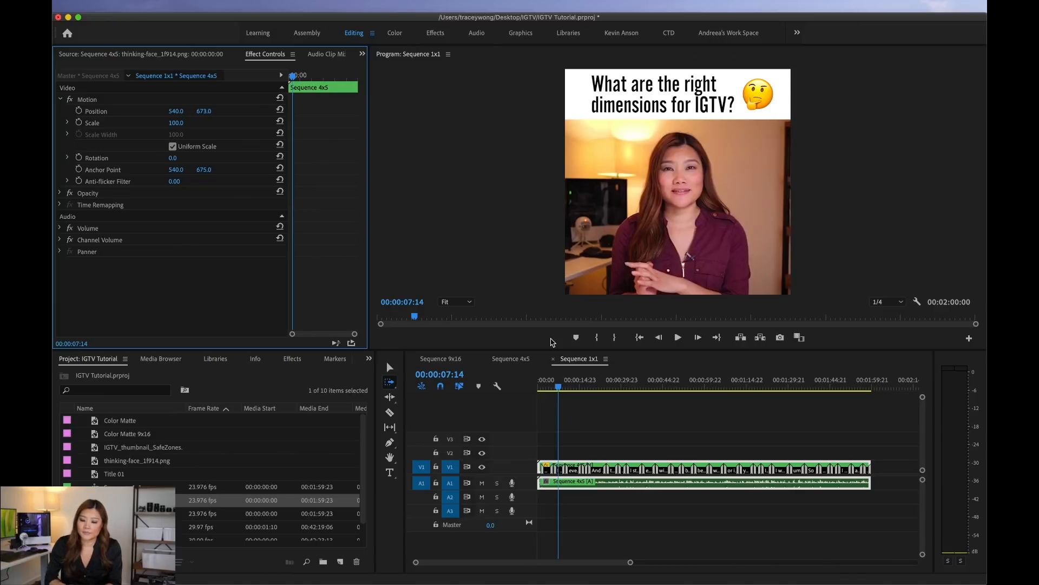
Step: Export the Sequence 1x1 frame at 00:00:03:10 as a PNG named Sequence 1x1 and import it into the project
{"action": "left_click_drag", "start_coordinate": [566, 385], "coordinate": [548, 388]}
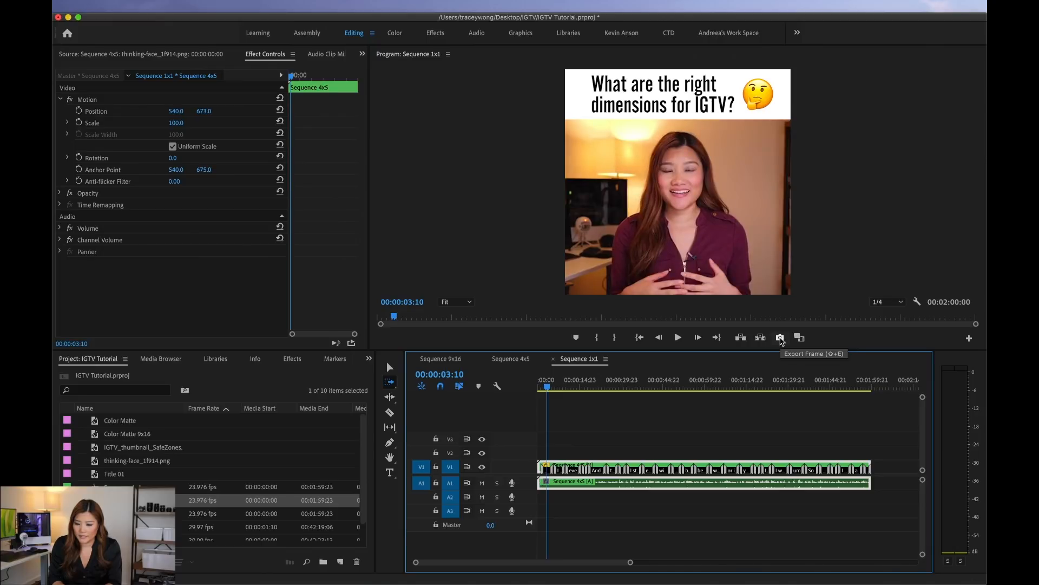
{"action": "left_click", "coordinate": [780, 338]}
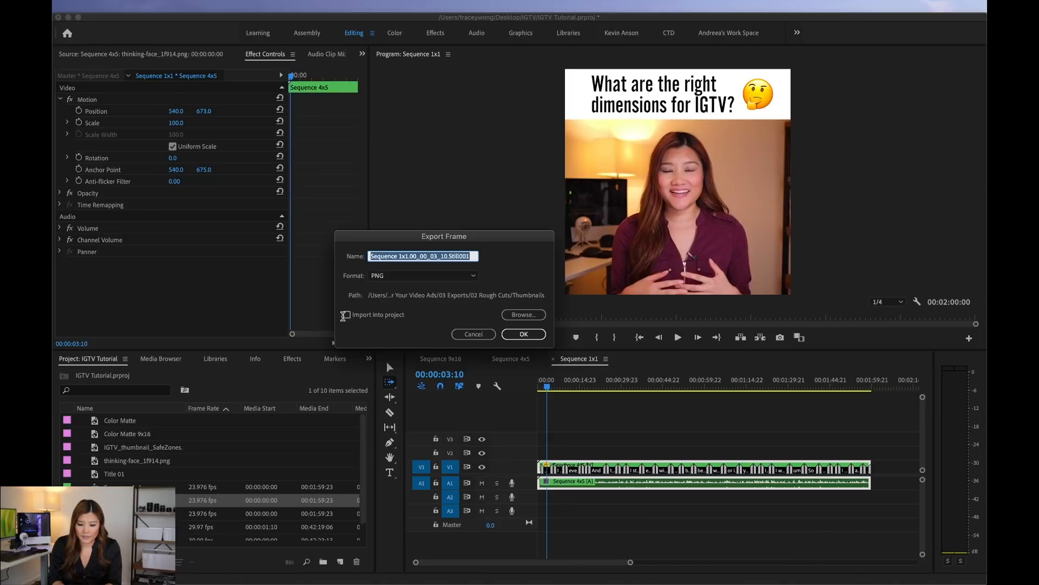
{"action": "left_click", "coordinate": [347, 314]}
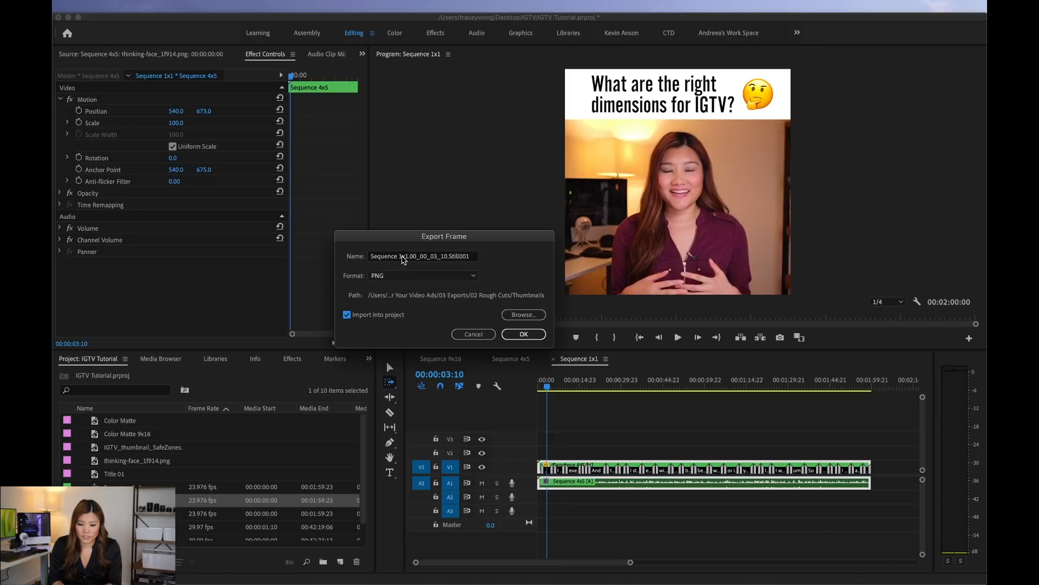
{"action": "left_click", "coordinate": [409, 257]}
{"action": "left_click_drag", "start_coordinate": [410, 259], "coordinate": [492, 261]}
{"action": "key", "text": "BackSpace"}
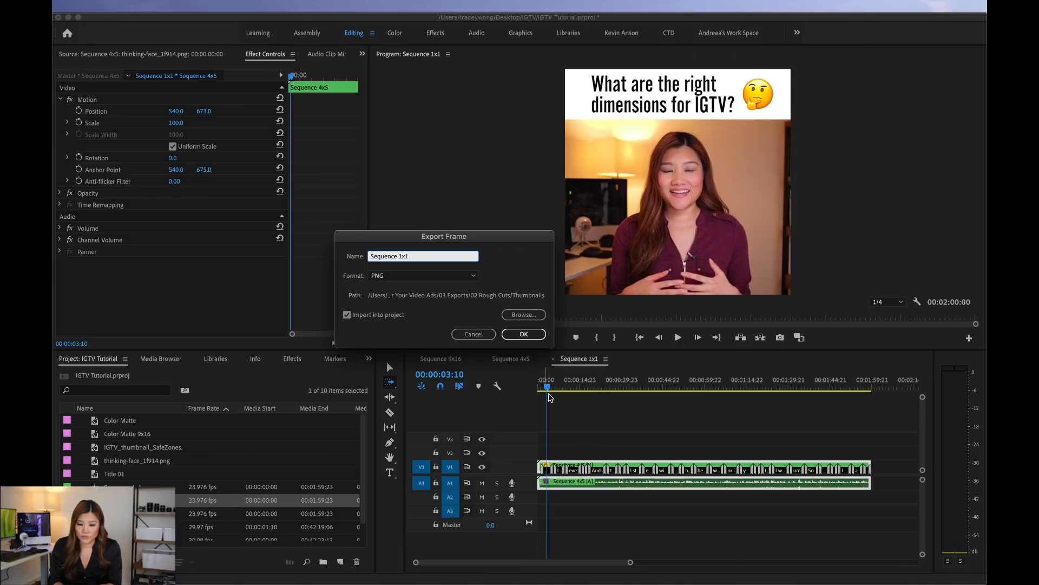
{"action": "left_click", "coordinate": [512, 336]}
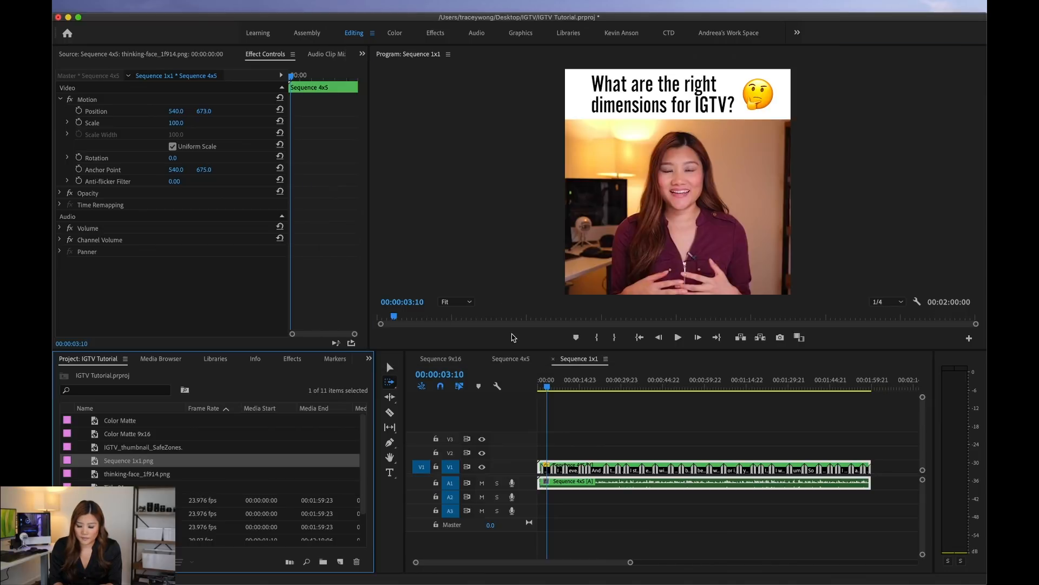
Step: Open the exported still Sequence 1x1.png from the project for viewing
{"action": "left_click_drag", "start_coordinate": [549, 386], "coordinate": [563, 387]}
{"action": "left_click", "coordinate": [95, 464]}
{"action": "double_click", "coordinate": [98, 464]}
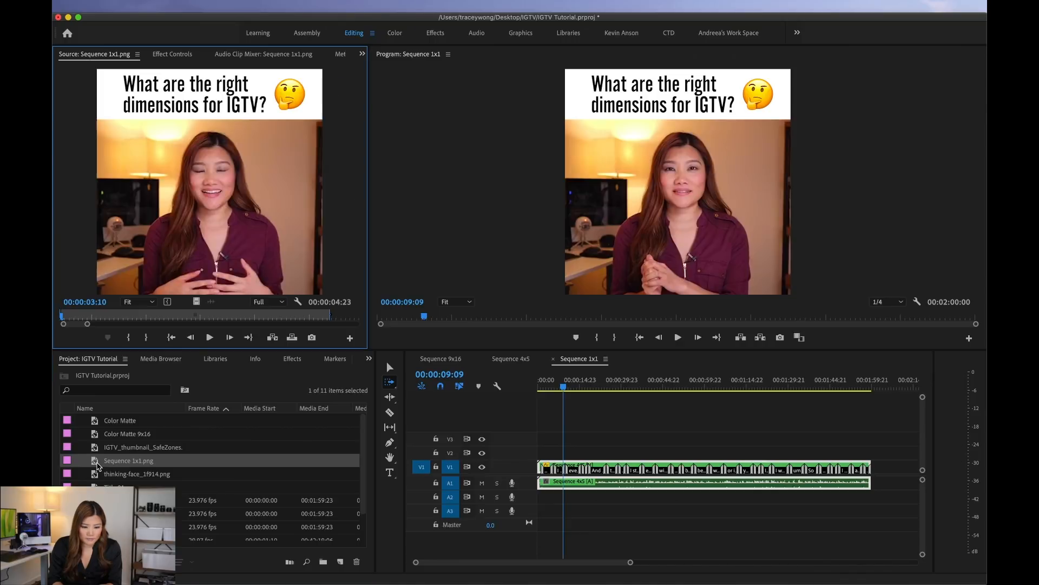
Step: Export the Sequence 1x1 frame at 00:00:03:00 as a PNG still with the default name and import it into the project
{"action": "left_click", "coordinate": [641, 355]}
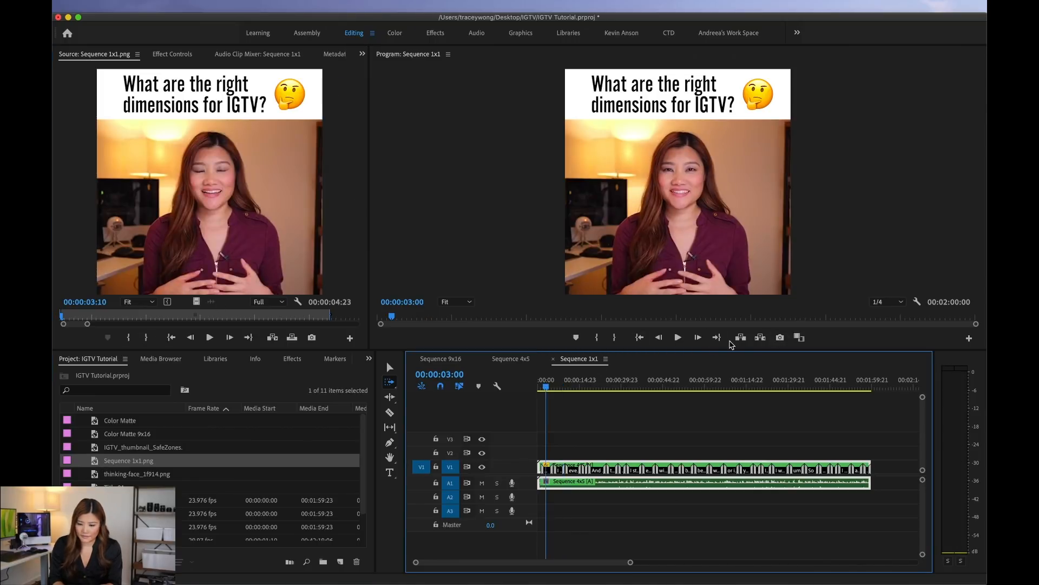
{"action": "left_click", "coordinate": [781, 338]}
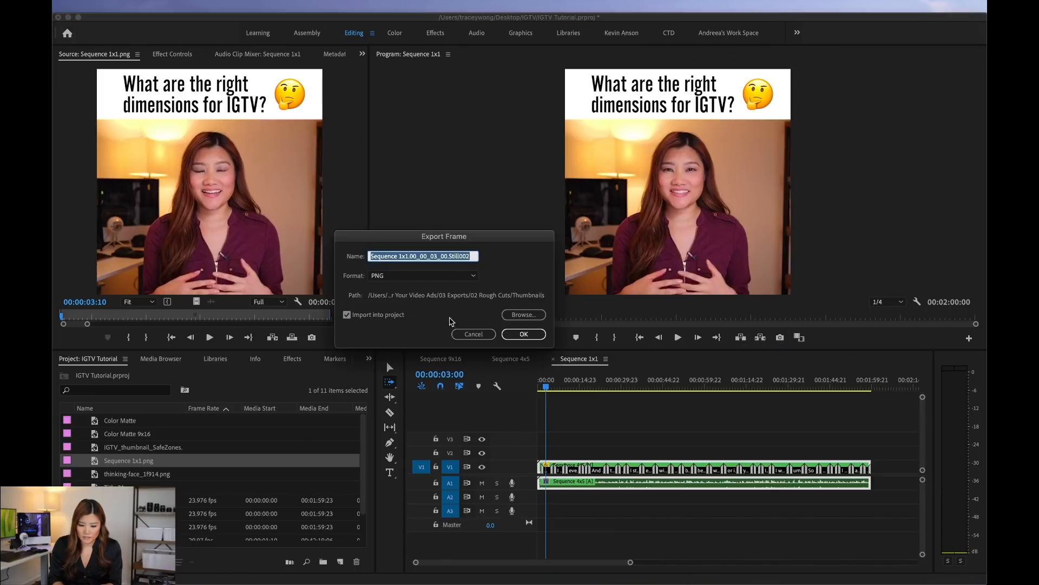
{"action": "left_click", "coordinate": [523, 337]}
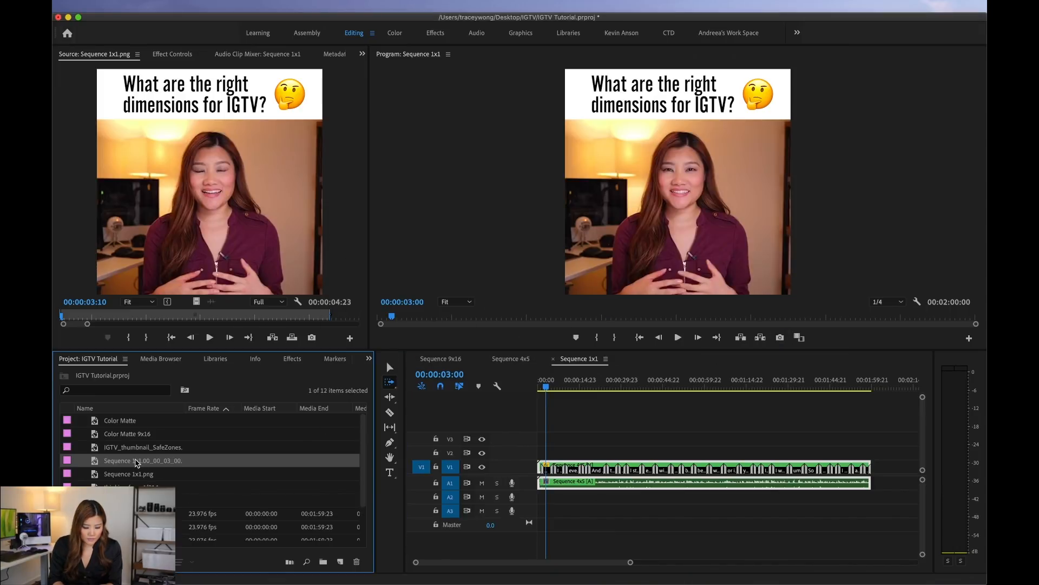
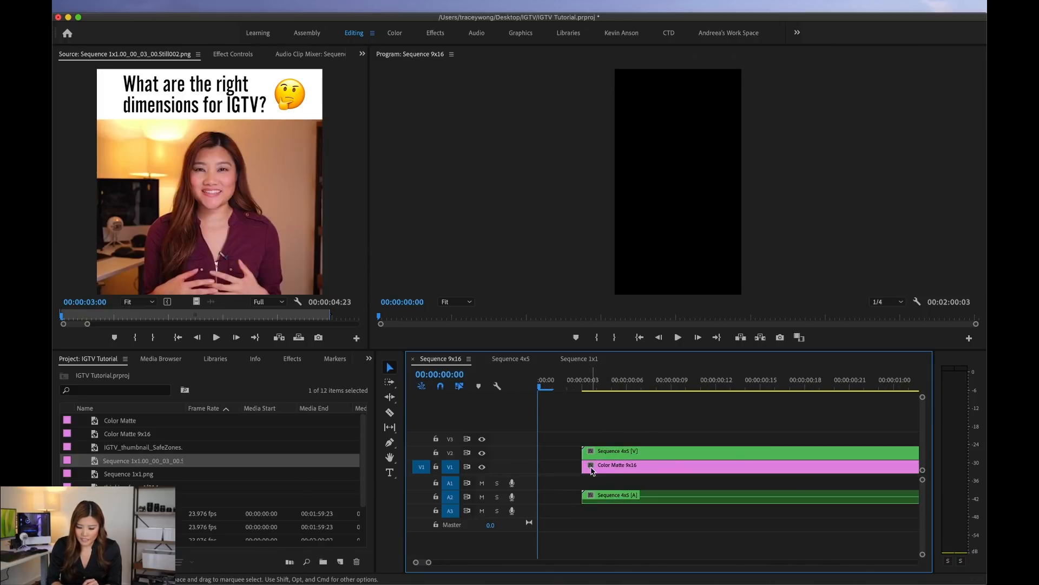
Step: Extend the Color Matte 9x16 clip back to the sequence start and place the exported Sequence 1x1 still above it on track V3
{"action": "left_click_drag", "start_coordinate": [584, 466], "coordinate": [518, 467]}
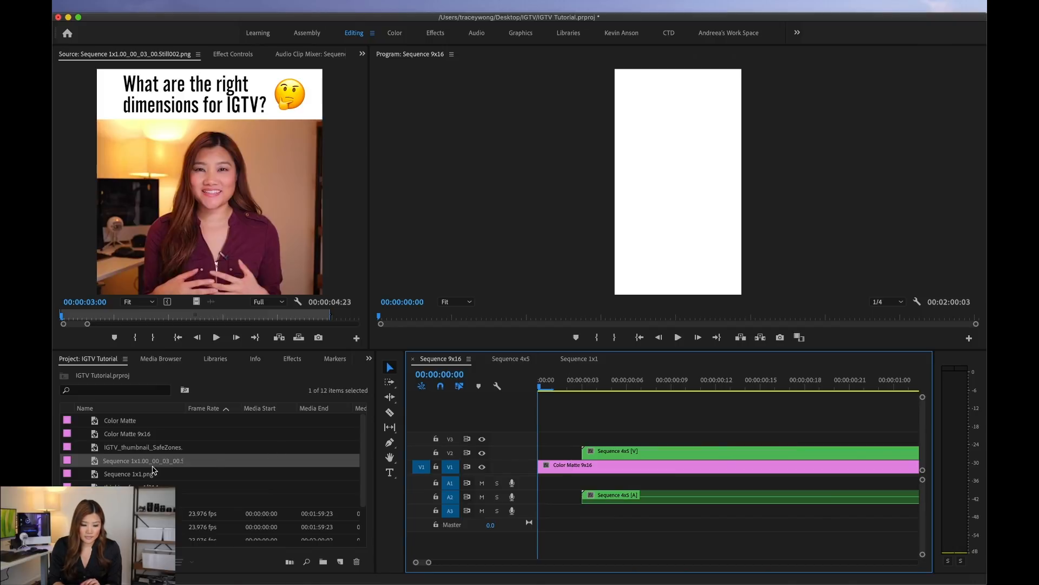
{"action": "left_click", "coordinate": [94, 463]}
{"action": "left_click_drag", "start_coordinate": [95, 463], "coordinate": [537, 438]}
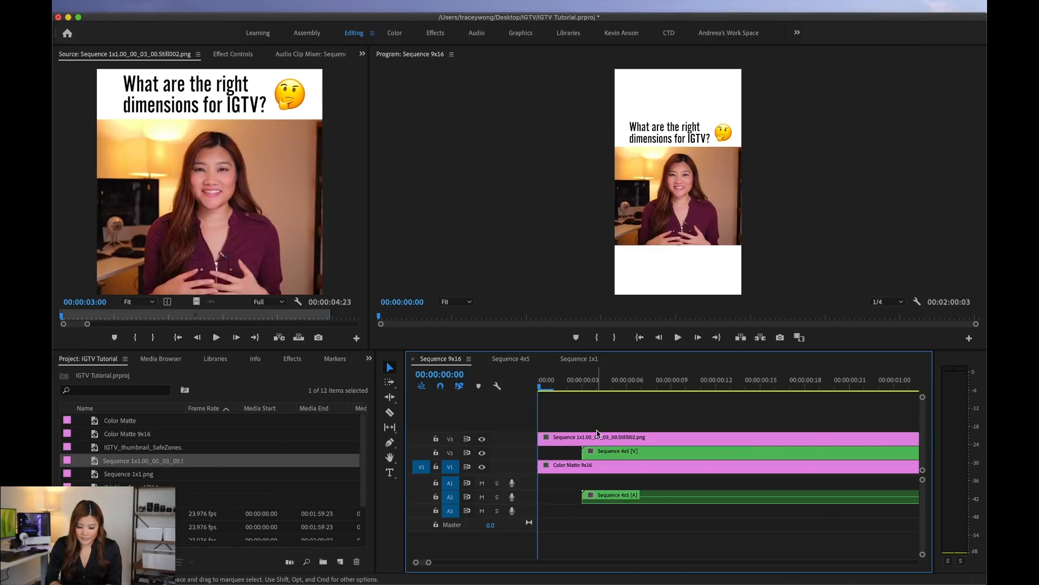
Step: Cut the still on V3 where the nested Sequence 4x5 clip begins and delete the remainder
{"action": "key", "text": "c"}
{"action": "left_click", "coordinate": [583, 439]}
{"action": "key", "text": "v"}
{"action": "left_click", "coordinate": [601, 438]}
{"action": "key", "text": "Delete"}
Step: Export the Sequence 9x16 frame at 00:00:00:00 as a PNG to the Desktop with the default name, without importing it into the project
{"action": "left_click", "coordinate": [582, 382]}
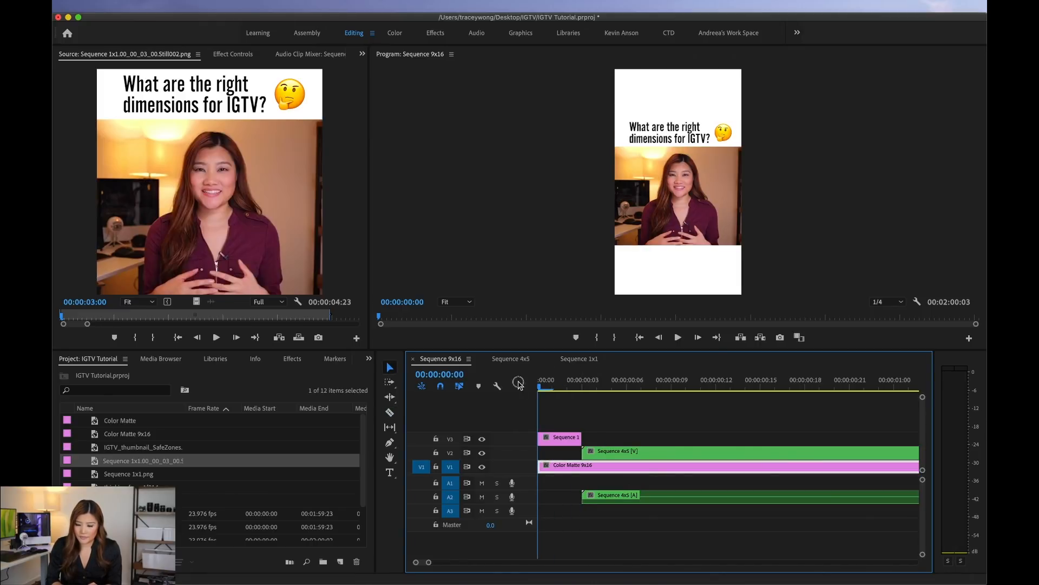
{"action": "left_click_drag", "start_coordinate": [572, 375], "coordinate": [528, 378]}
{"action": "key", "text": "minus"}
{"action": "key", "text": "minus"}
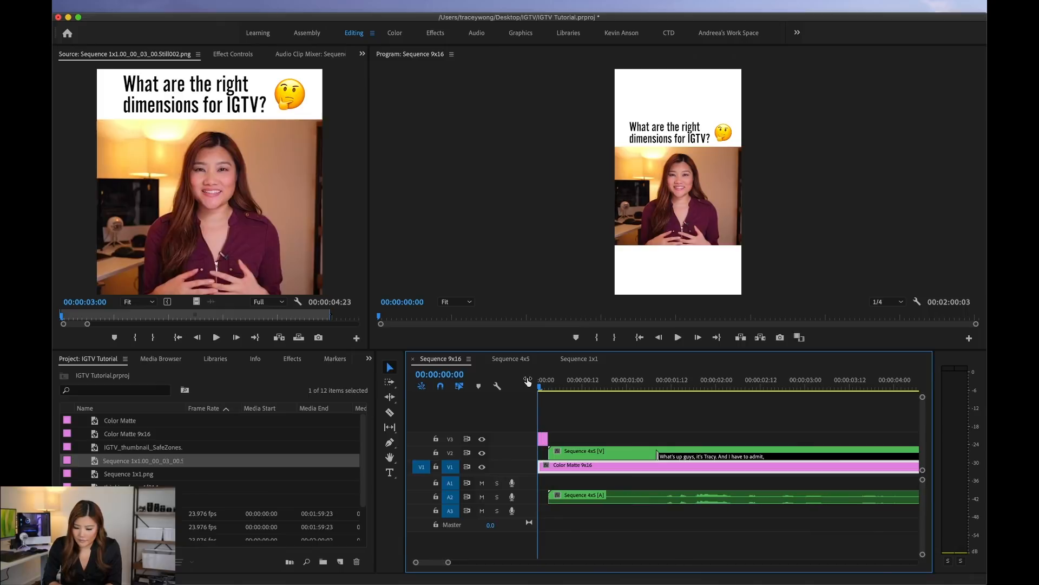
{"action": "left_click", "coordinate": [780, 336]}
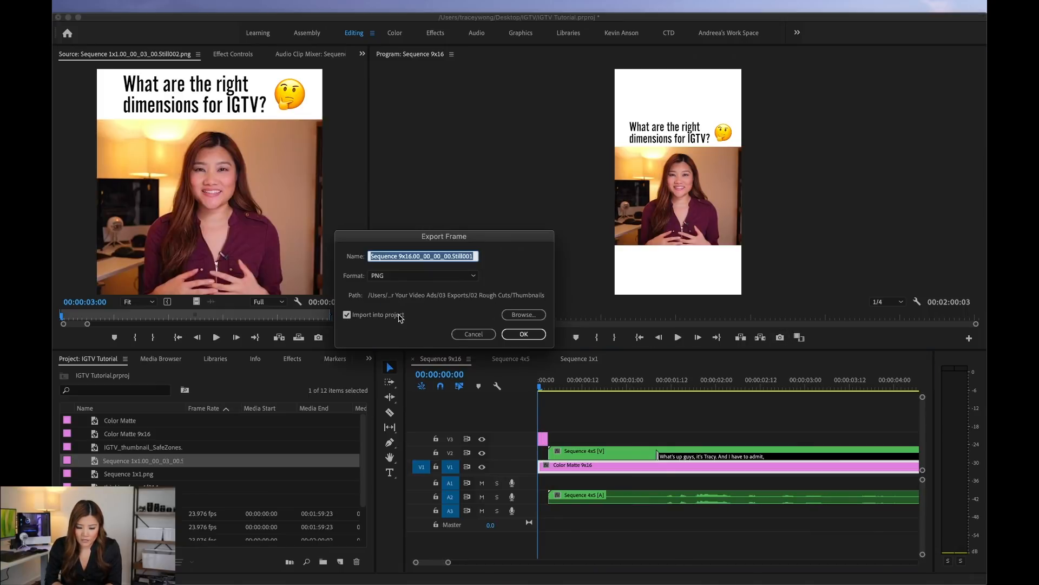
{"action": "left_click", "coordinate": [347, 314]}
{"action": "left_click", "coordinate": [517, 315]}
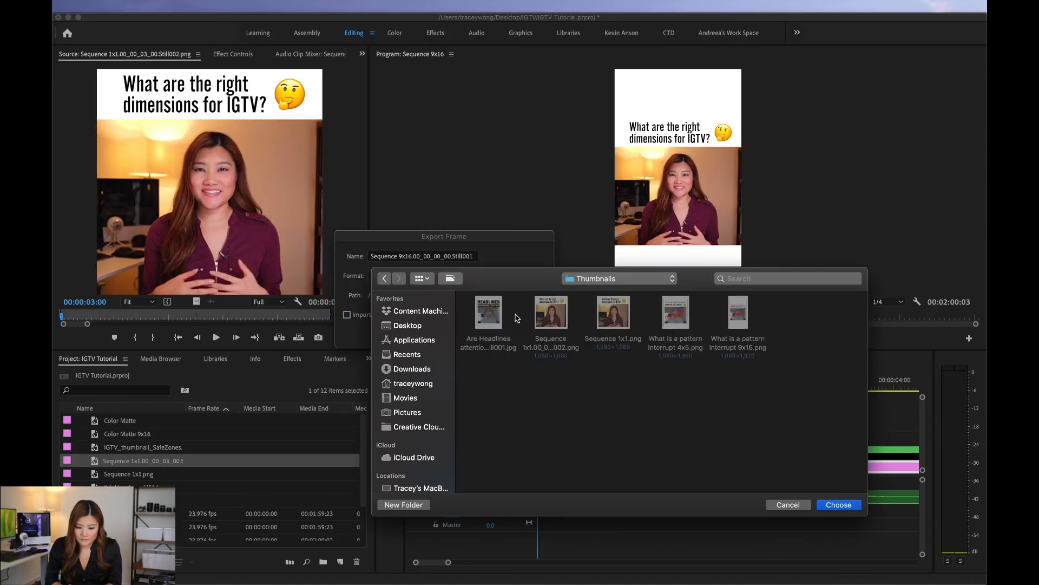
{"action": "left_click", "coordinate": [402, 327]}
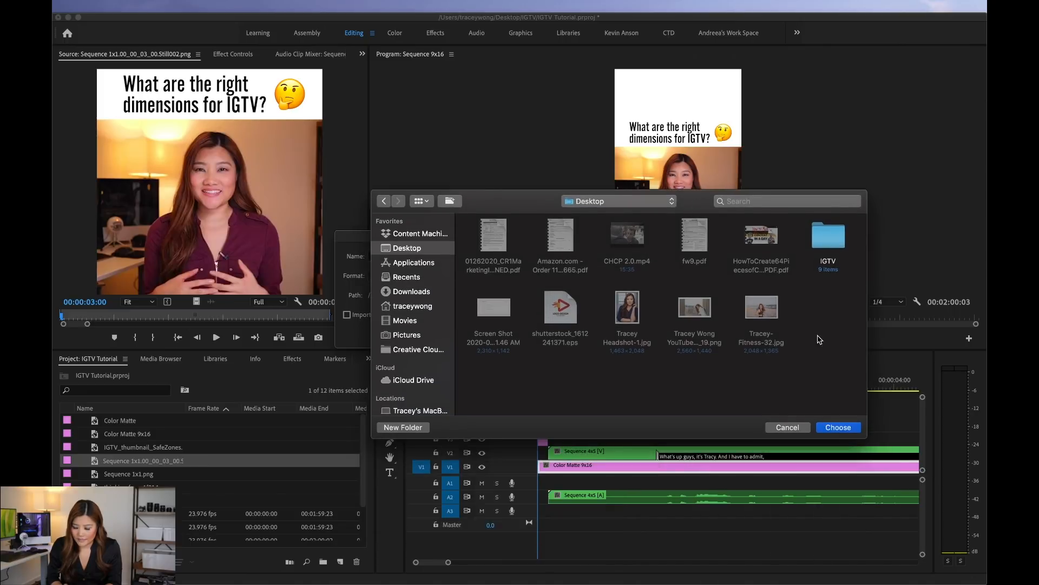
{"action": "left_click", "coordinate": [834, 428]}
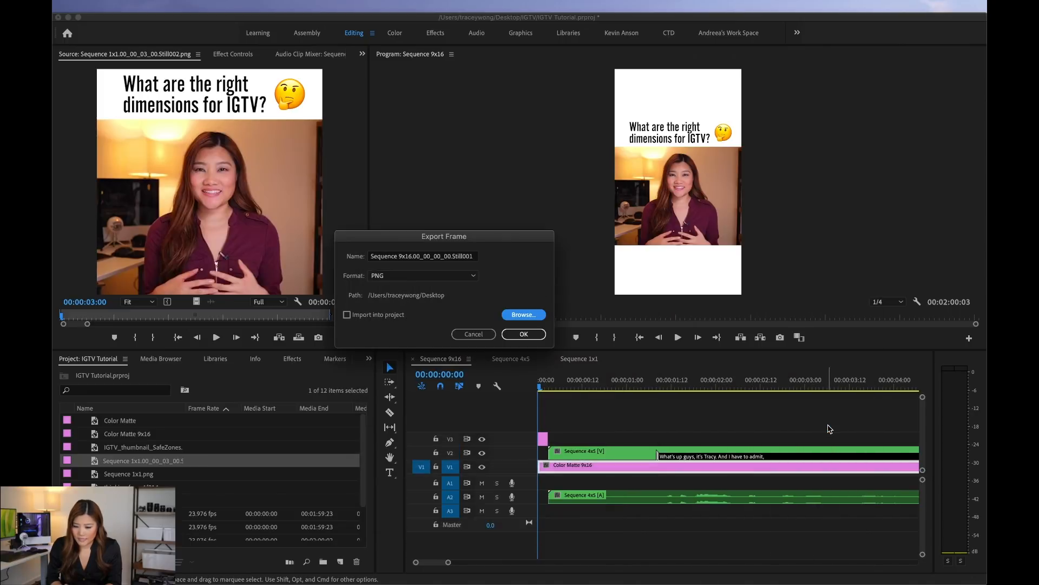
{"action": "left_click", "coordinate": [522, 335]}
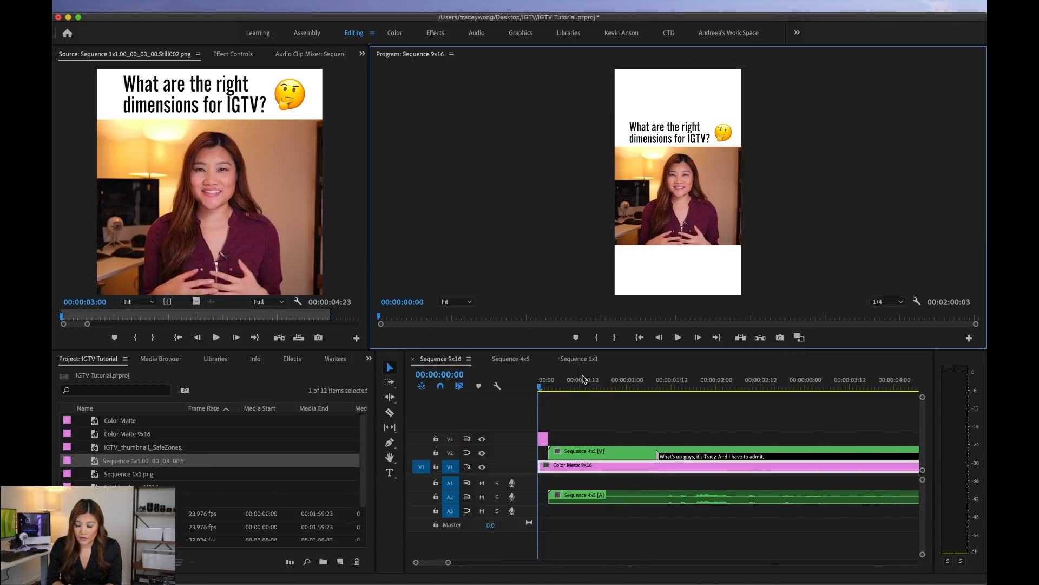
Step: Play back the opening of Sequence 9x16 and check the layout and captions further along, around 00:00:31:14
{"action": "left_click", "coordinate": [546, 384]}
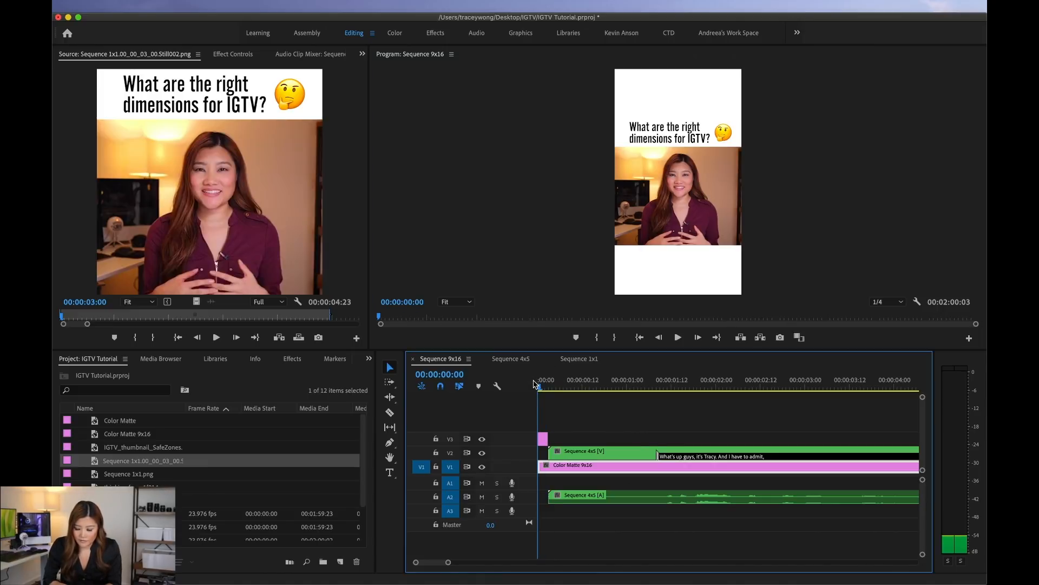
{"action": "key", "text": "space"}
{"action": "key", "text": "space"}
{"action": "key", "text": "minus"}
{"action": "key", "text": "minus"}
{"action": "left_click", "coordinate": [542, 384]}
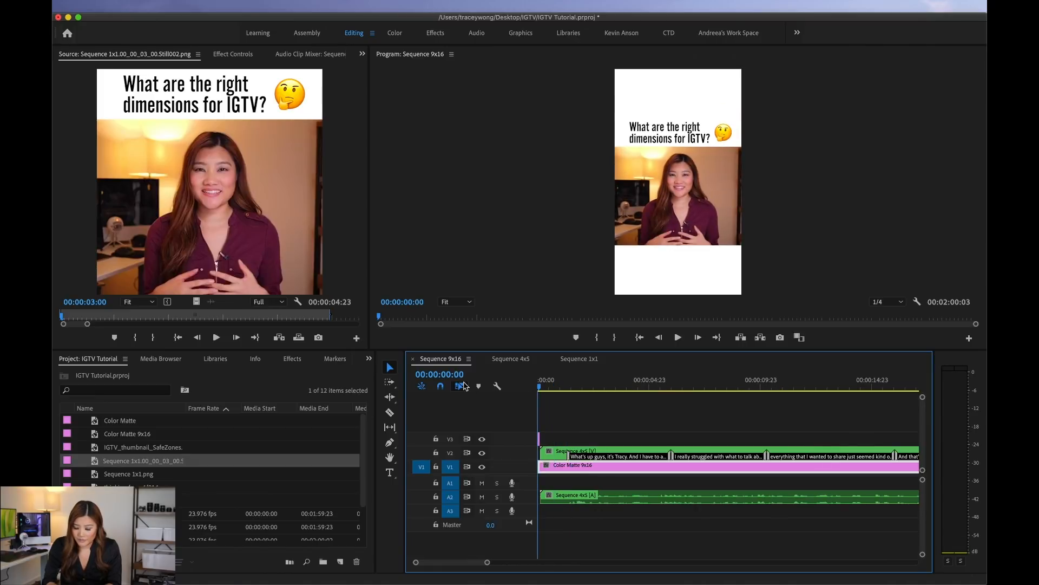
{"action": "key", "text": "space"}
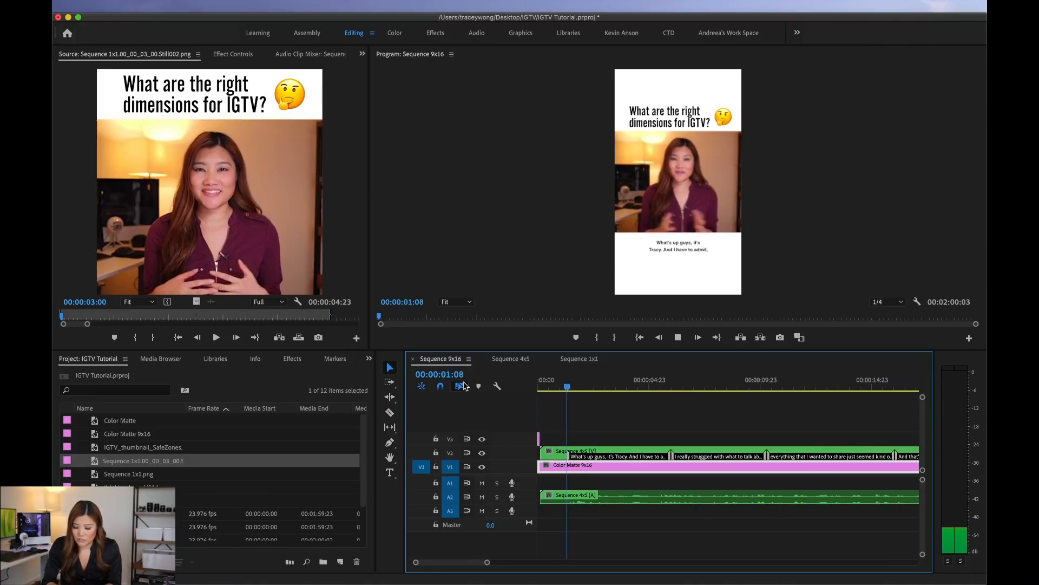
{"action": "key", "text": "minus"}
{"action": "key", "text": "minus"}
{"action": "key", "text": "minus"}
{"action": "left_click_drag", "start_coordinate": [545, 385], "coordinate": [625, 389]}
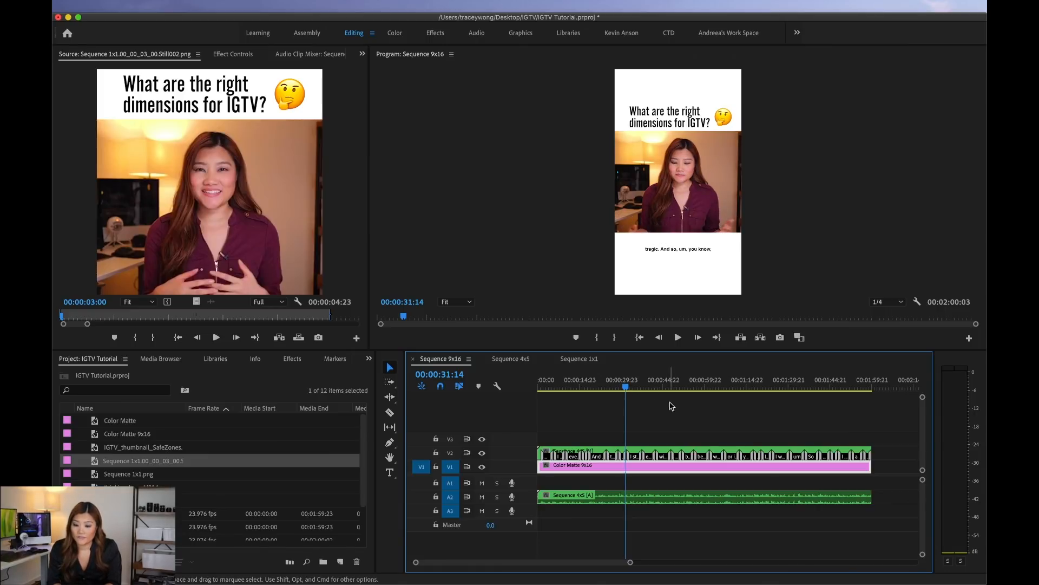
{"action": "key", "text": "="}
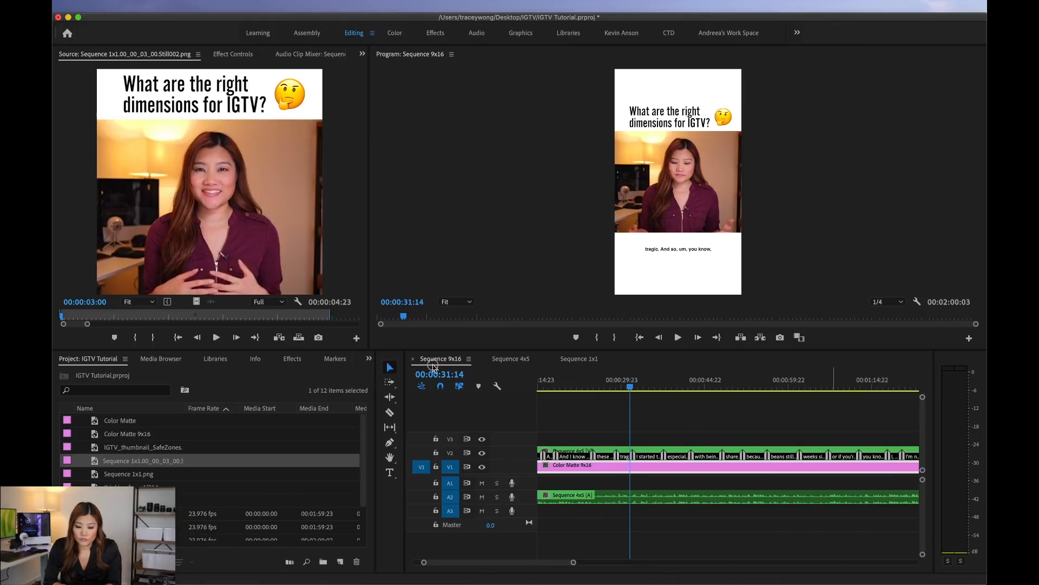
{"action": "scroll", "coordinate": [715, 466], "scroll_direction": "right", "scroll_amount": 3}
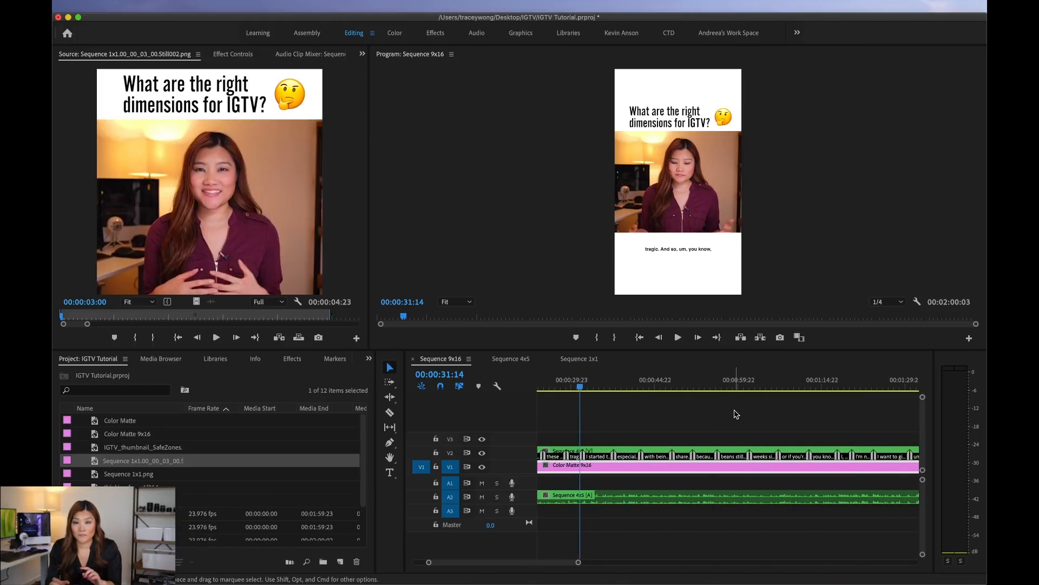
Step: Duplicate Sequence 4x5 in the project and open the copy in the timeline
{"action": "left_click", "coordinate": [509, 360]}
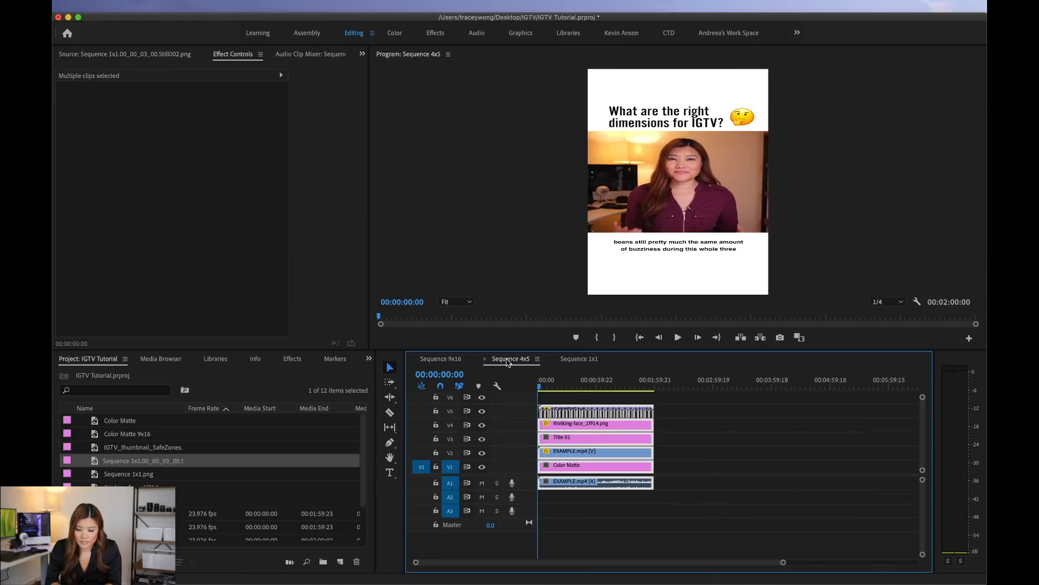
{"action": "key", "text": "backslash"}
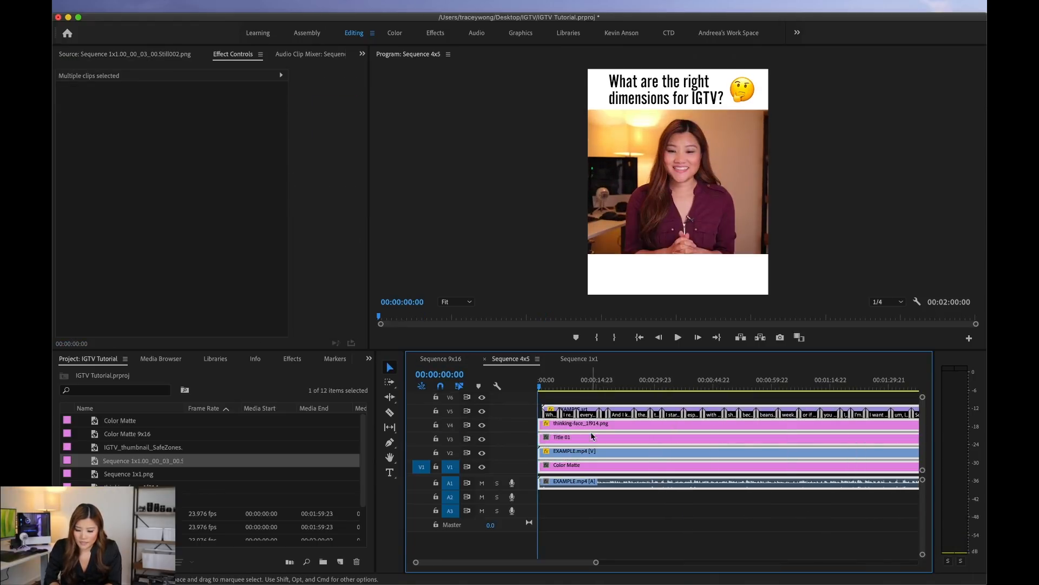
{"action": "left_click", "coordinate": [581, 518]}
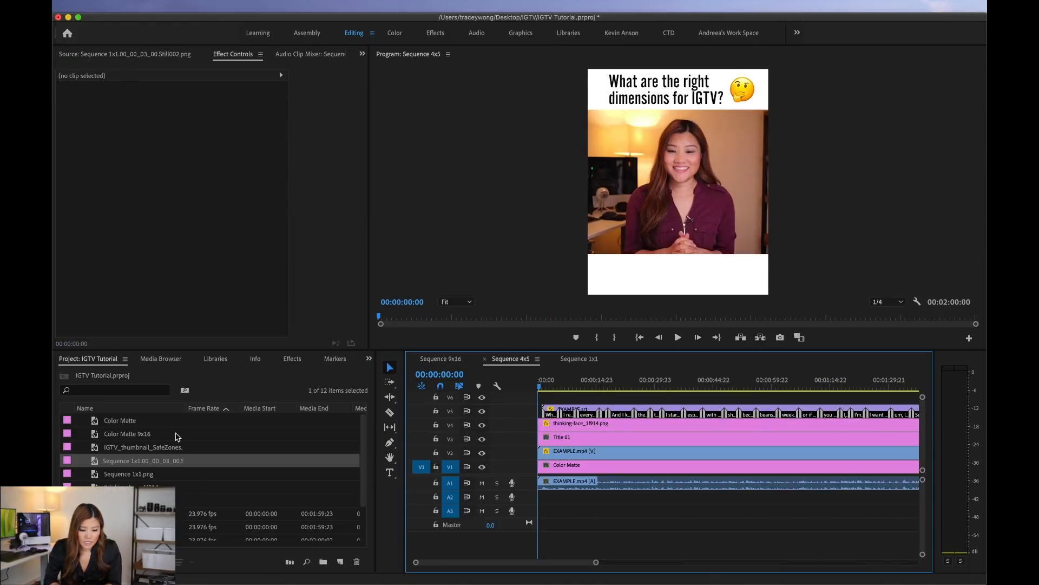
{"action": "scroll", "coordinate": [127, 487], "scroll_direction": "down", "scroll_amount": 3}
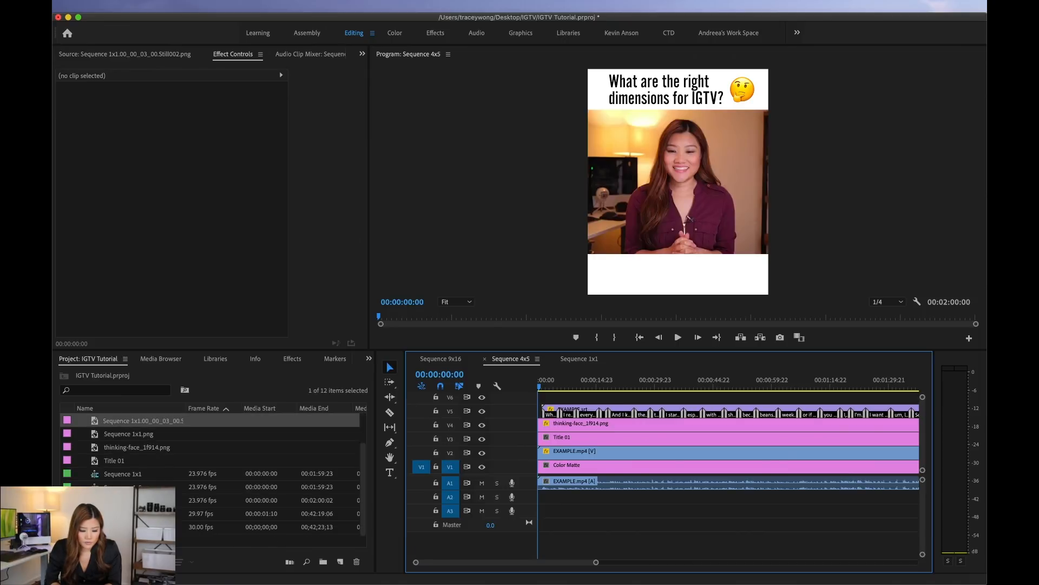
{"action": "left_click", "coordinate": [123, 488]}
{"action": "right_click", "coordinate": [123, 486]}
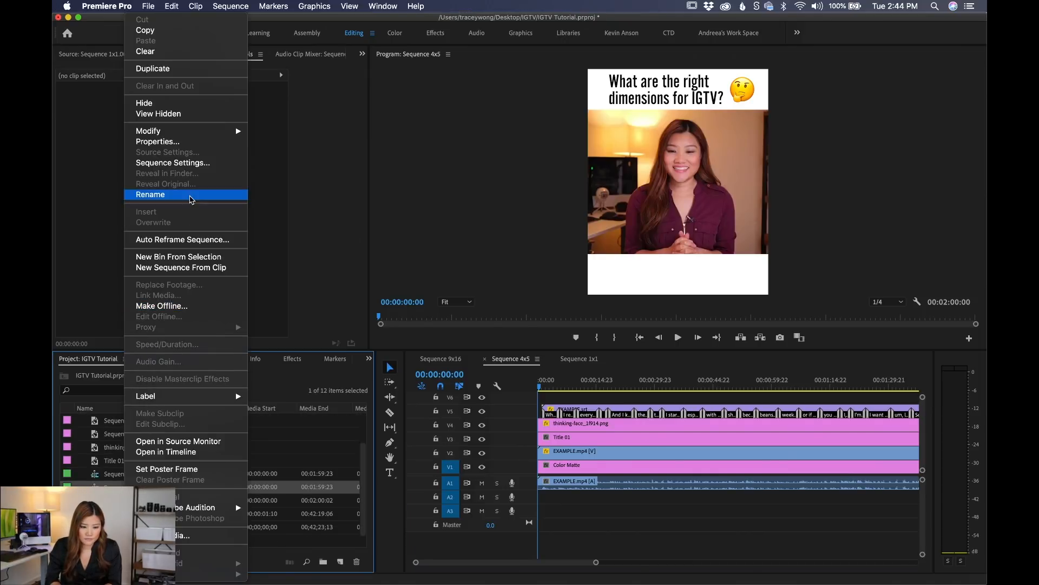
{"action": "left_click", "coordinate": [191, 71]}
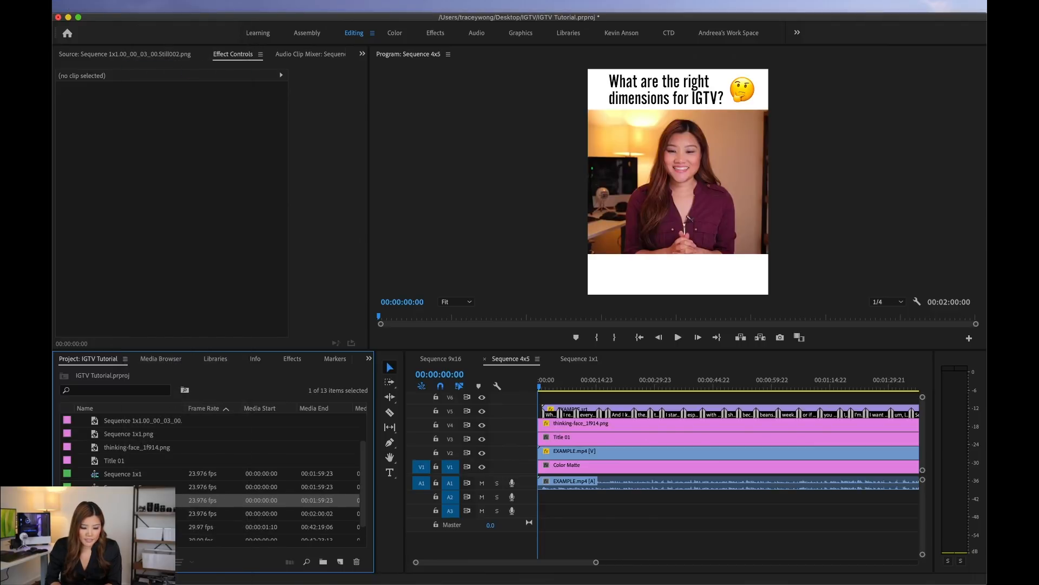
{"action": "double_click", "coordinate": [95, 500]}
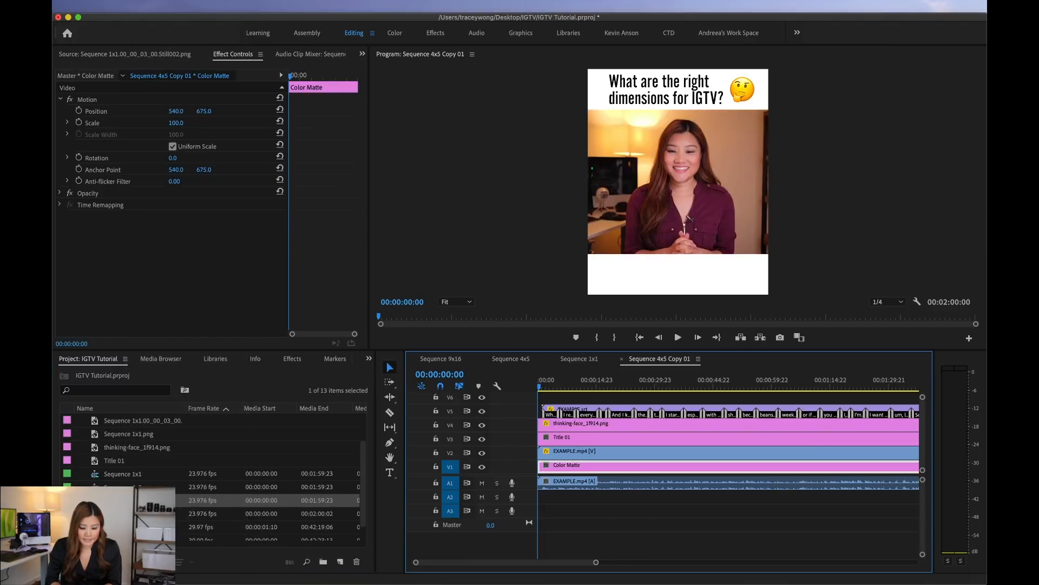
Step: Change the copied sequence's frame size to 1080 by 1920 and accept deleting its preview files
{"action": "left_click", "coordinate": [230, 7]}
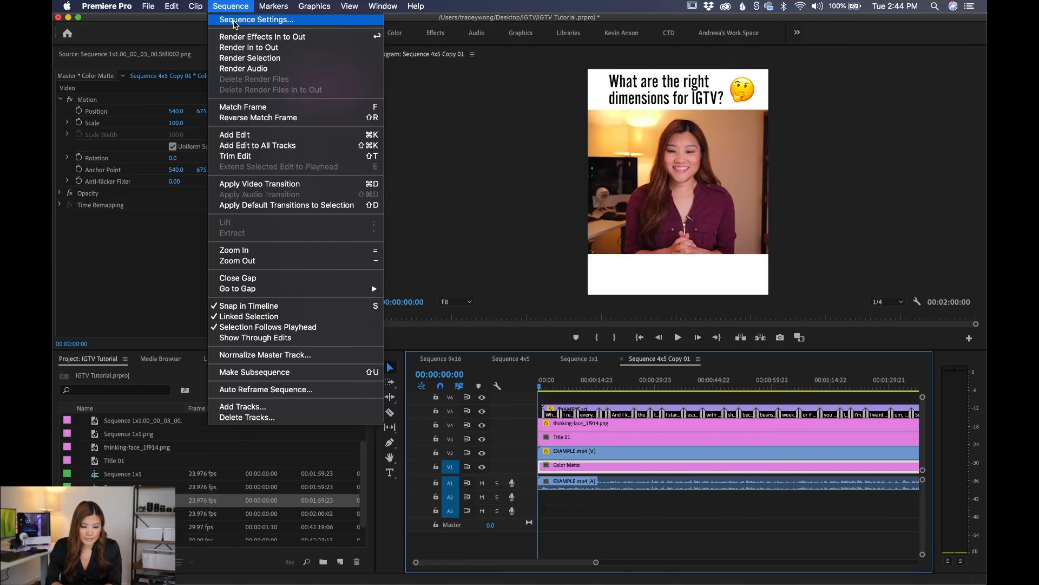
{"action": "left_click", "coordinate": [234, 23]}
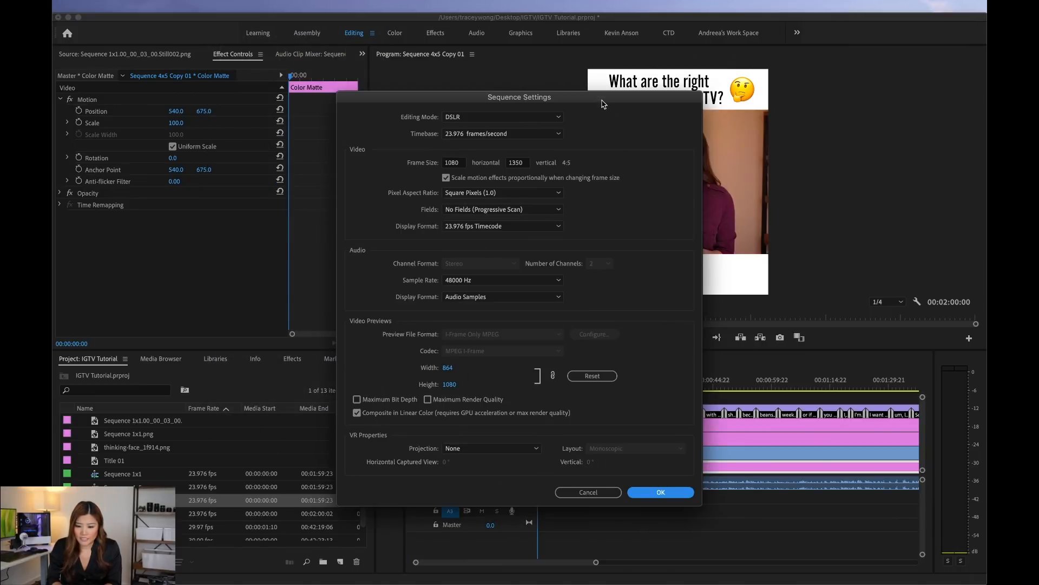
{"action": "left_click_drag", "start_coordinate": [602, 99], "coordinate": [766, 115]}
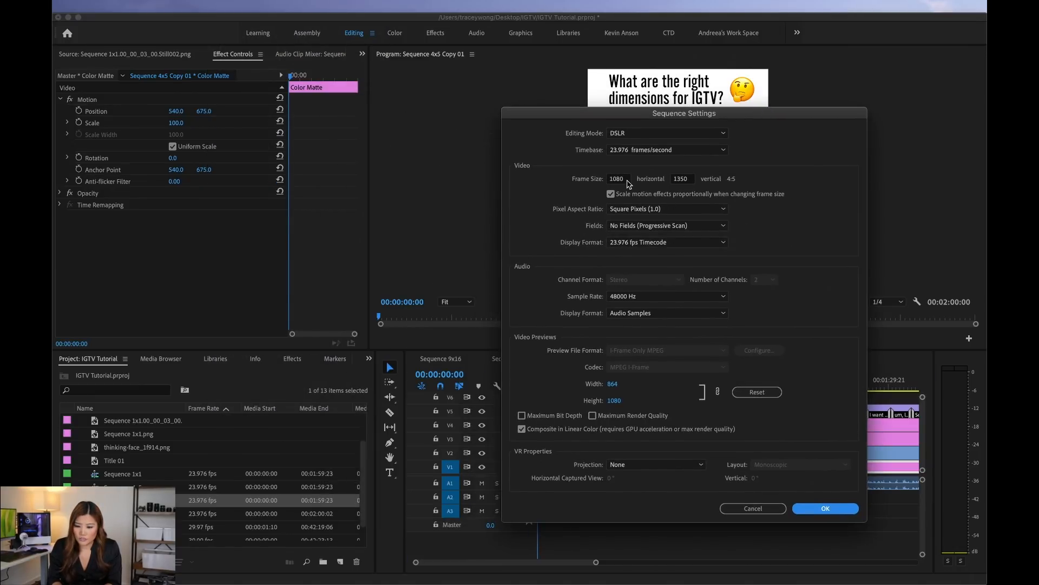
{"action": "double_click", "coordinate": [681, 178]}
{"action": "type", "text": "1920"}
{"action": "left_click", "coordinate": [797, 274]}
{"action": "left_click", "coordinate": [825, 513]}
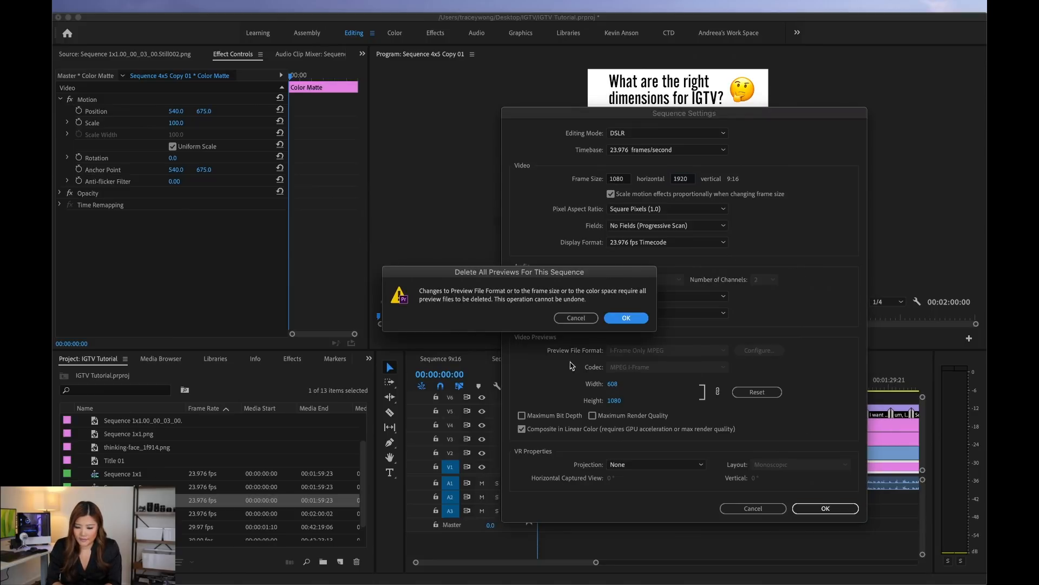
{"action": "left_click", "coordinate": [615, 320]}
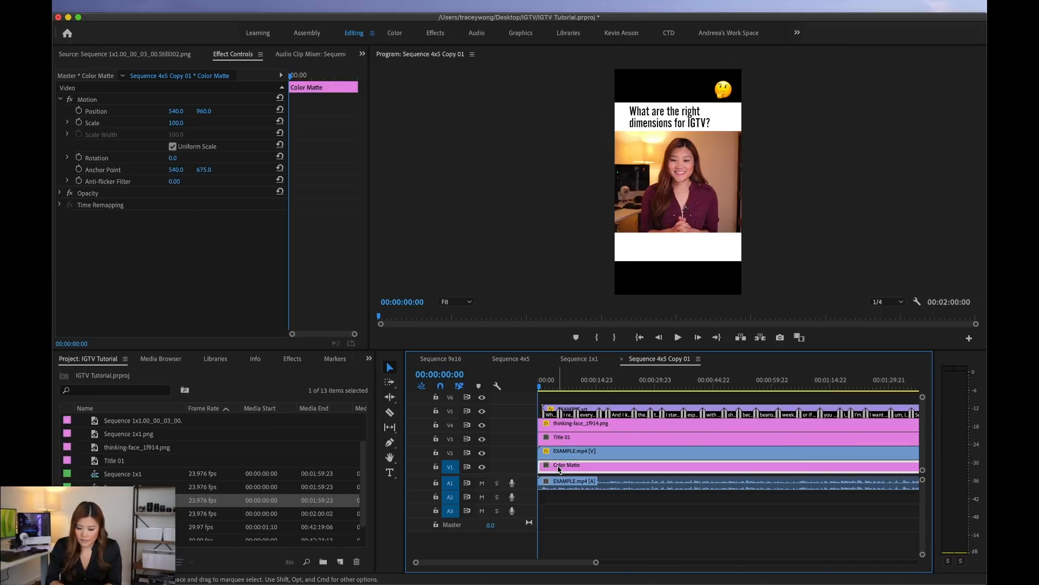
Step: Replace the Color Matte clip on V1 with Color Matte 9x16, extended to the end of the other clips
{"action": "key", "text": "Delete"}
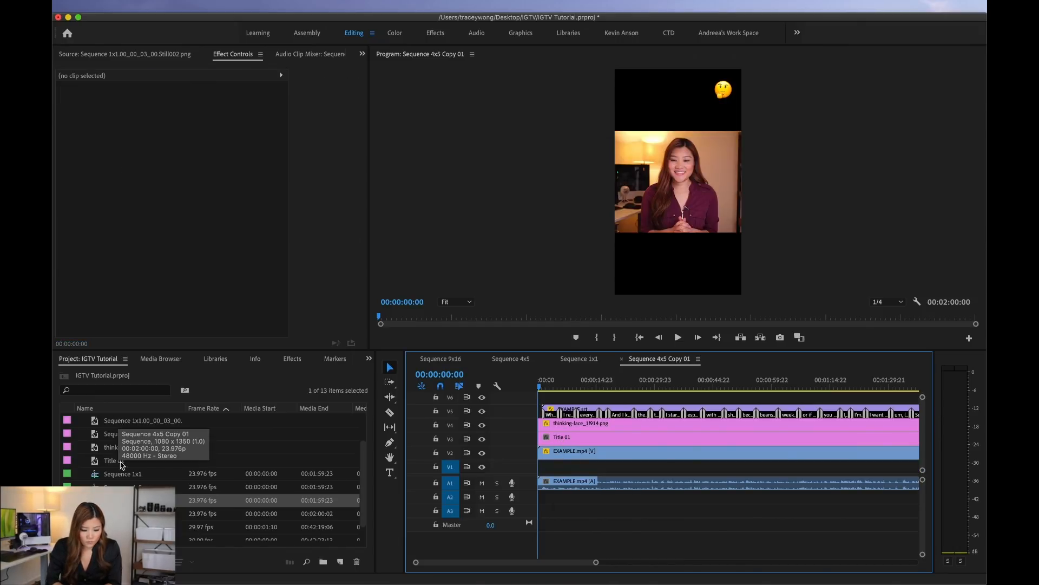
{"action": "scroll", "coordinate": [122, 464], "scroll_direction": "up", "scroll_amount": 2}
{"action": "left_click_drag", "start_coordinate": [111, 433], "coordinate": [755, 468]}
{"action": "key", "text": "minus"}
{"action": "key", "text": "minus"}
{"action": "left_click_drag", "start_coordinate": [589, 469], "coordinate": [653, 468]}
{"action": "key", "text": "equal"}
{"action": "key", "text": "equal"}
{"action": "key", "text": "equal"}
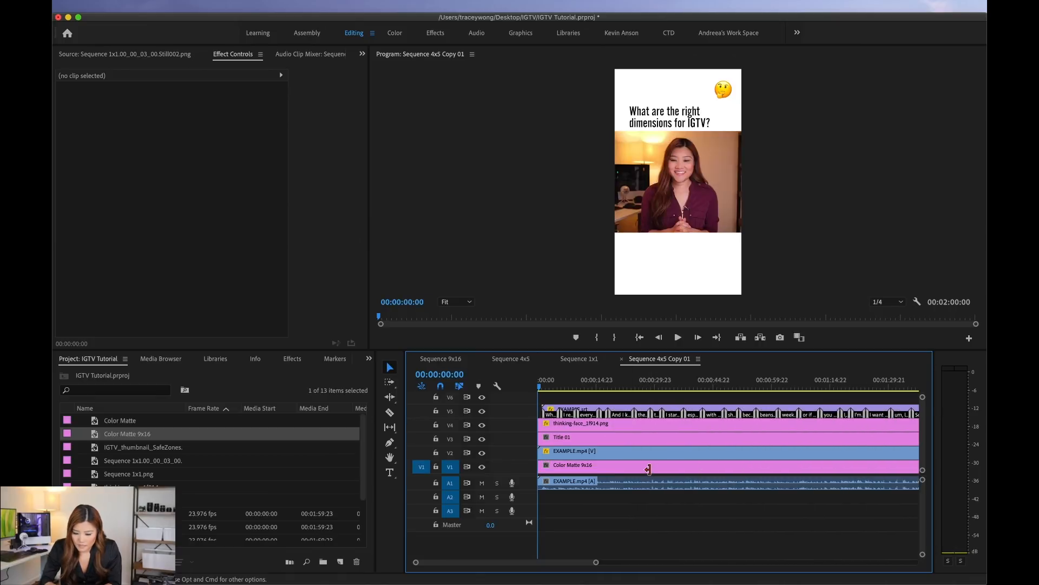
Step: Move the playhead of the copied sequence to 00:01:00:00
{"action": "scroll", "coordinate": [651, 442], "scroll_direction": "right", "scroll_amount": 5}
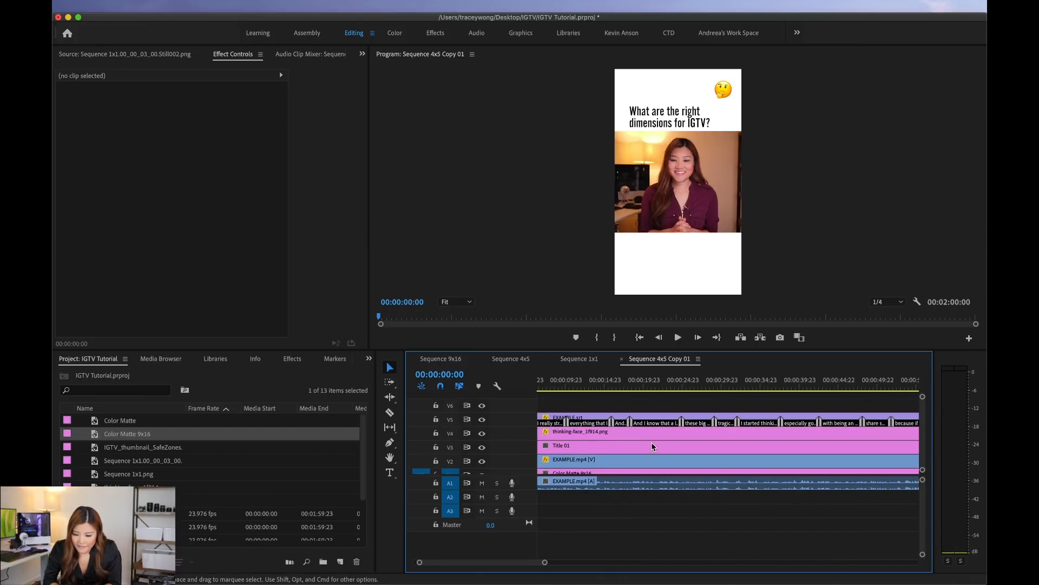
{"action": "left_click", "coordinate": [593, 382]}
{"action": "left_click", "coordinate": [449, 374]}
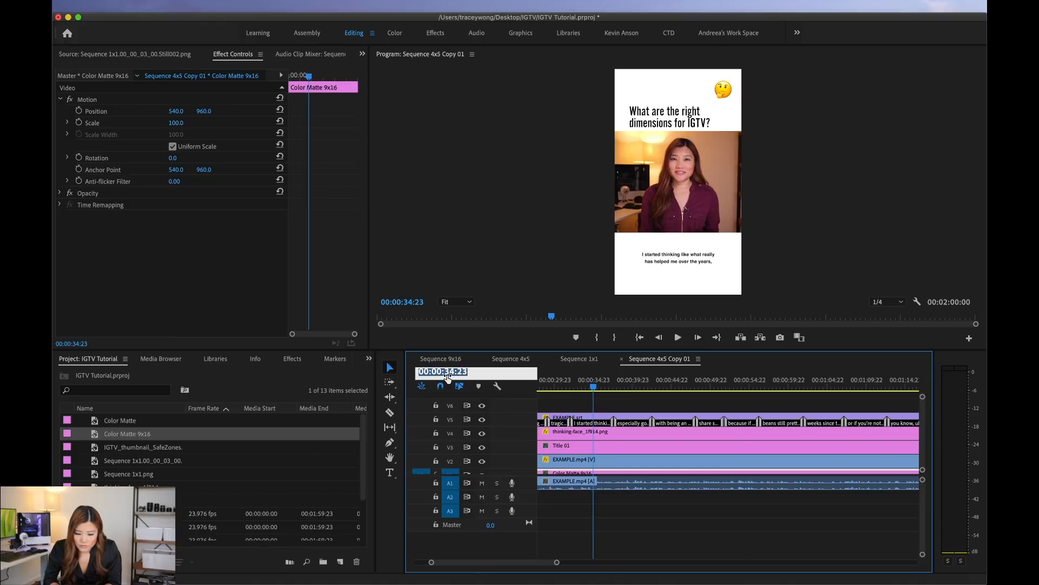
{"action": "key", "text": "BackSpace"}
{"action": "key", "text": "BackSpace"}
{"action": "type", "text": "00"}
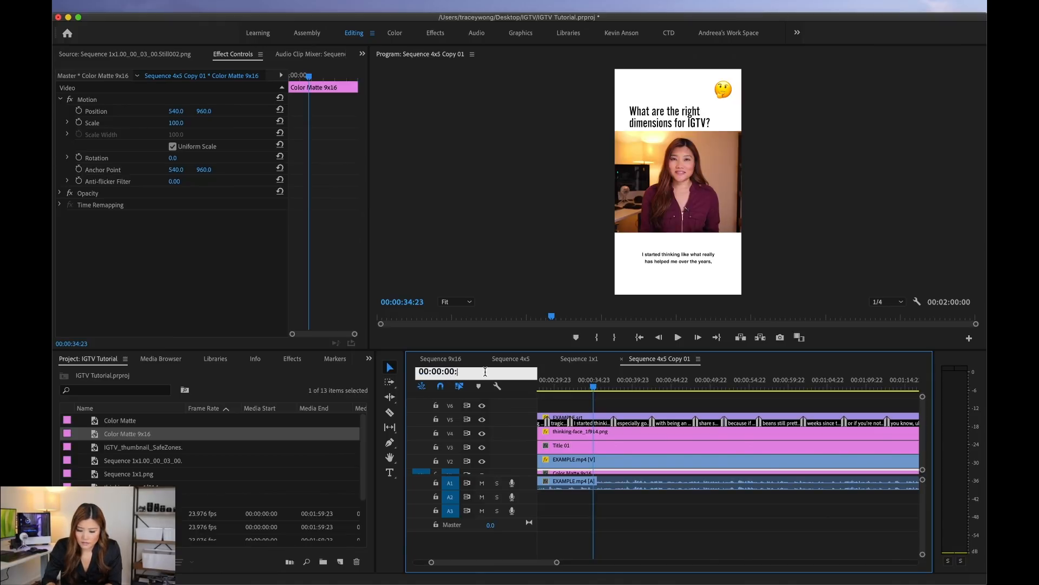
{"action": "left_click", "coordinate": [440, 372]}
{"action": "key", "text": "BackSpace"}
{"action": "type", "text": "1"}
{"action": "key", "text": "Return"}
Step: Split the caption, emoji, title, video with its audio, and color matte clips at 00:01:00:00
{"action": "key", "text": "equal"}
{"action": "key", "text": "equal"}
{"action": "key", "text": "c"}
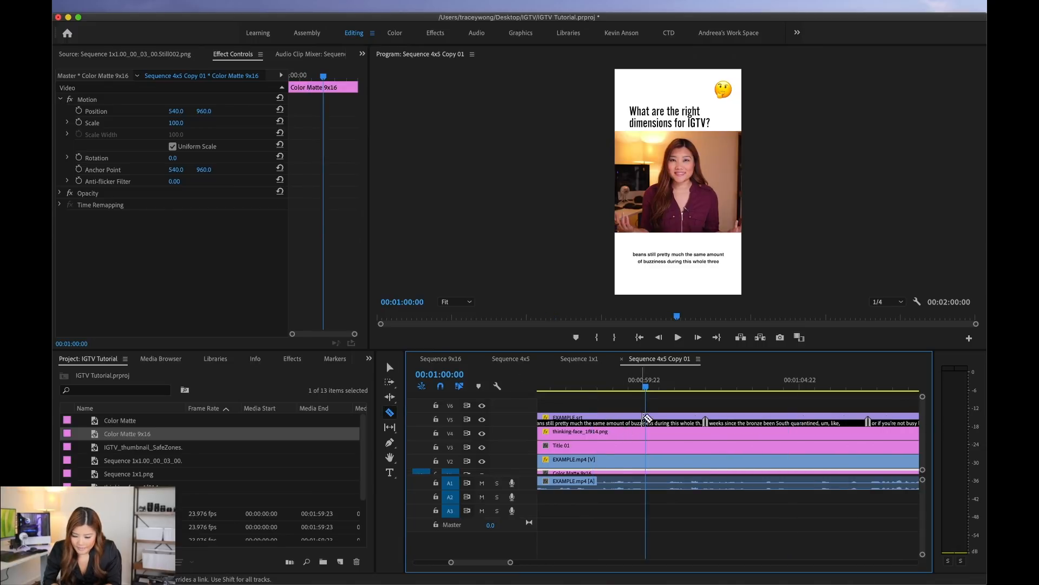
{"action": "left_click", "coordinate": [647, 418]}
{"action": "left_click", "coordinate": [647, 432]}
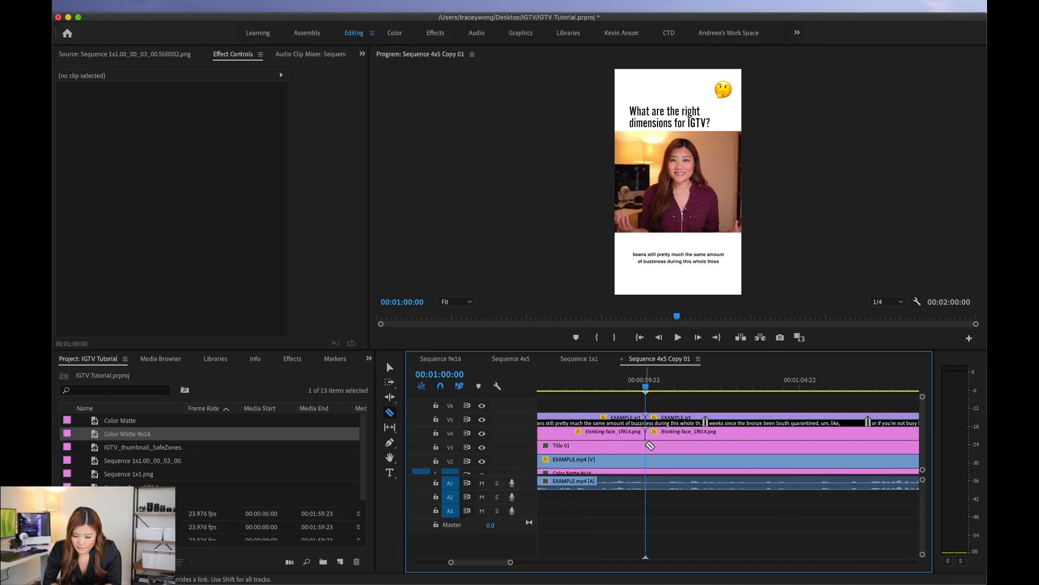
{"action": "left_click", "coordinate": [649, 447]}
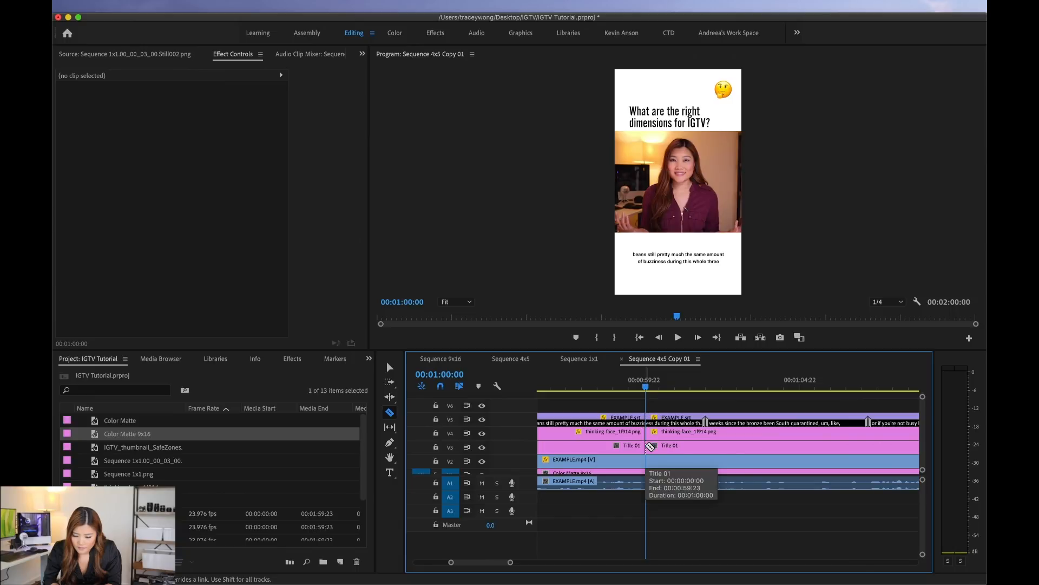
{"action": "left_click", "coordinate": [648, 460]}
{"action": "left_click", "coordinate": [649, 472]}
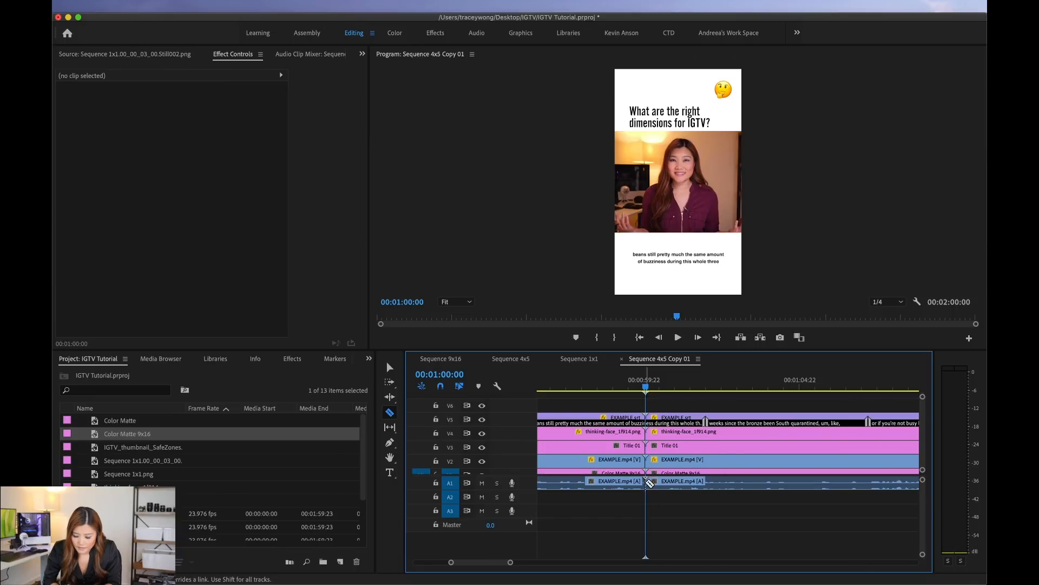
Step: After the one-minute cut, scale EXAMPLE.mp4 to 368, reposition it to fill the frame's width, and raise the title and emoji above it
{"action": "key", "text": "v"}
{"action": "left_click", "coordinate": [676, 420]}
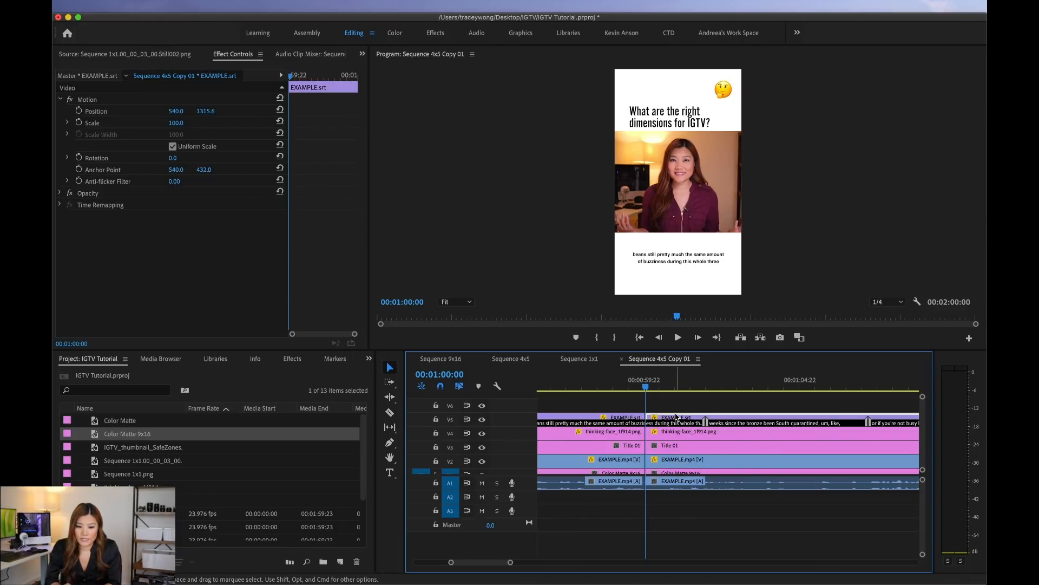
{"action": "mouse_move", "coordinate": [176, 124]}
{"action": "left_mouse_down"}
{"action": "mouse_move", "coordinate": [205, 112]}
{"action": "mouse_move", "coordinate": [178, 123]}
{"action": "mouse_move", "coordinate": [176, 111]}
{"action": "left_mouse_up"}
{"action": "scroll", "coordinate": [610, 487], "scroll_direction": "right", "scroll_amount": 2}
{"action": "left_click", "coordinate": [552, 381]}
{"action": "key", "text": "space"}
{"action": "key", "text": "space"}
{"action": "left_click", "coordinate": [623, 447]}
{"action": "left_click", "coordinate": [623, 460]}
{"action": "left_click", "coordinate": [714, 380]}
{"action": "left_click_drag", "start_coordinate": [202, 112], "coordinate": [203, 112]}
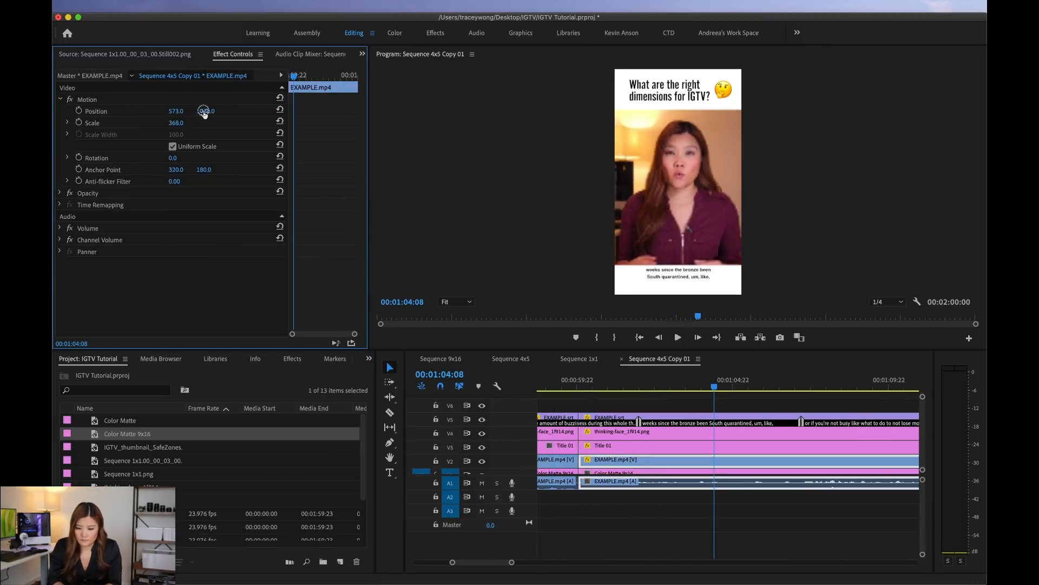
Step: Lower the EXAMPLE.srt captions after the cut so they sit in the white area below the enlarged video
{"action": "left_click", "coordinate": [619, 417]}
{"action": "left_click", "coordinate": [617, 382]}
{"action": "key", "text": "minus"}
{"action": "key", "text": "minus"}
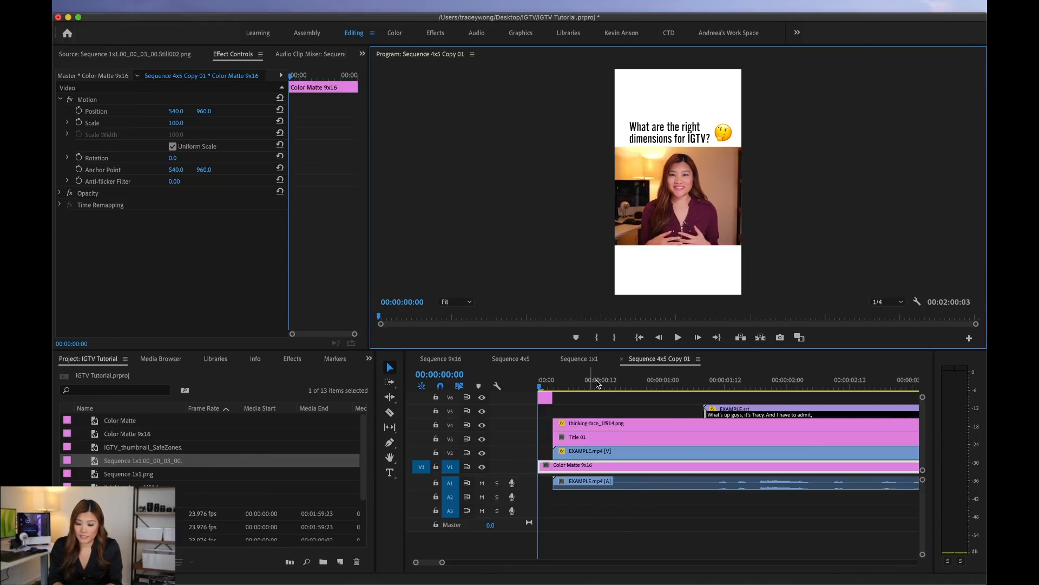
Step: Review the copied sequence from the thumbnail at its start and play across the one-minute cut to check the layout change
{"action": "left_click", "coordinate": [531, 382]}
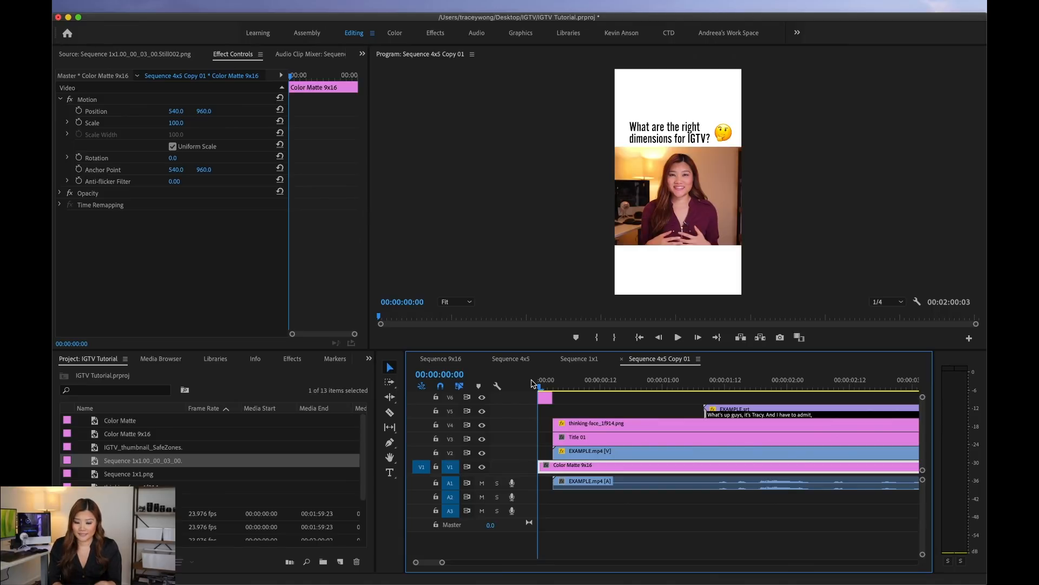
{"action": "left_click_drag", "start_coordinate": [545, 386], "coordinate": [616, 386]}
{"action": "key", "text": "minus"}
{"action": "key", "text": "minus"}
{"action": "left_click", "coordinate": [647, 389]}
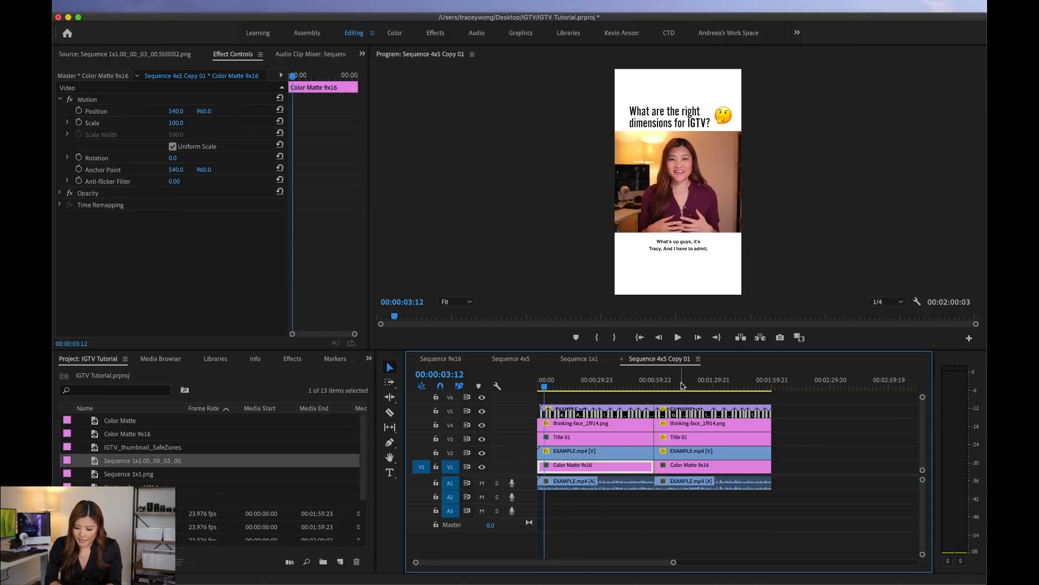
{"action": "key", "text": "space"}
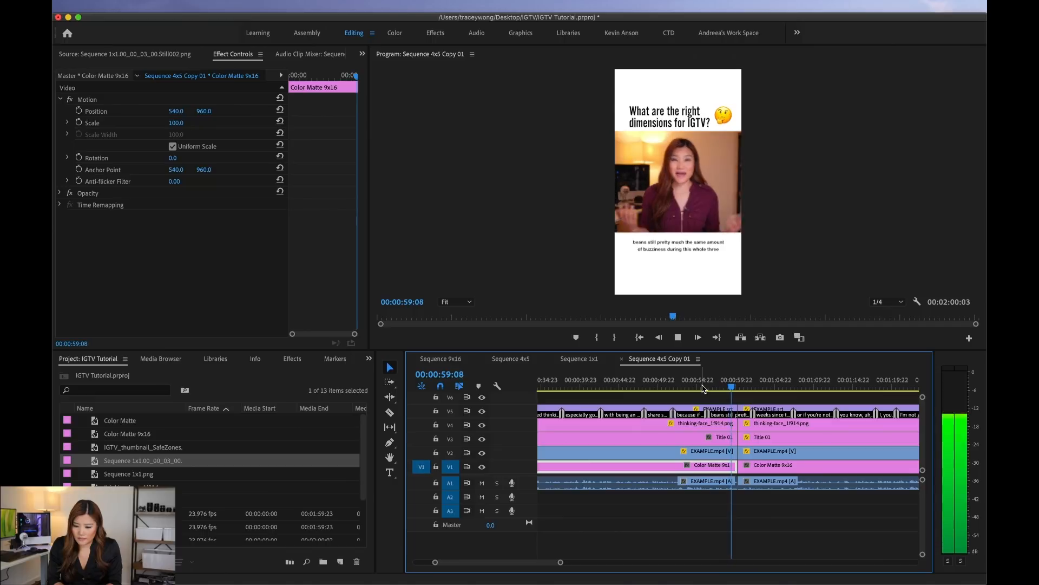
{"action": "key", "text": "space"}
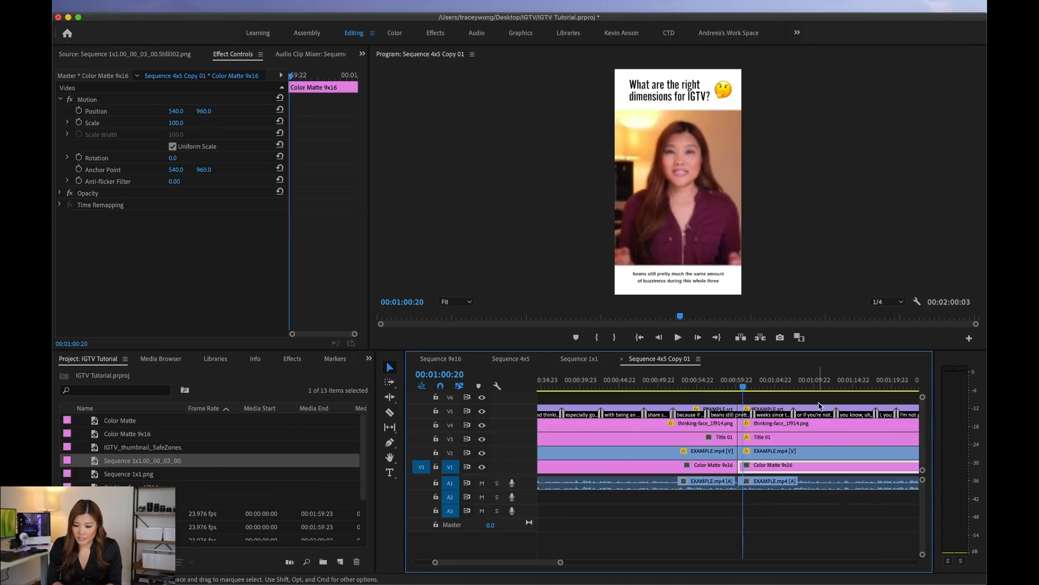
{"action": "left_click", "coordinate": [773, 387]}
{"action": "key", "text": "minus"}
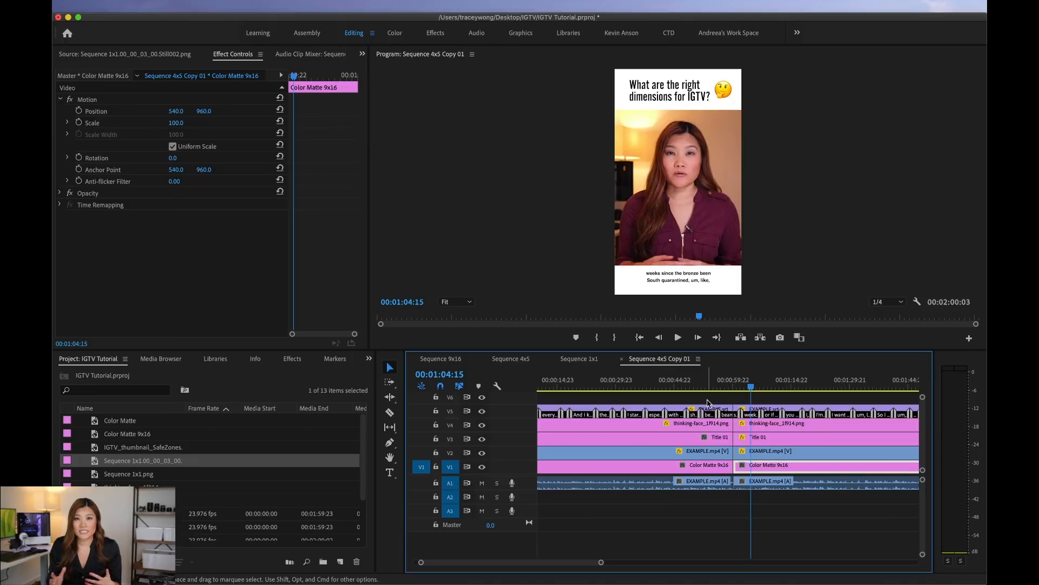
Step: Scrub through the opening of Sequence 9x16 and look at its export settings without exporting
{"action": "left_click", "coordinate": [441, 359]}
{"action": "left_click_drag", "start_coordinate": [599, 387], "coordinate": [520, 386]}
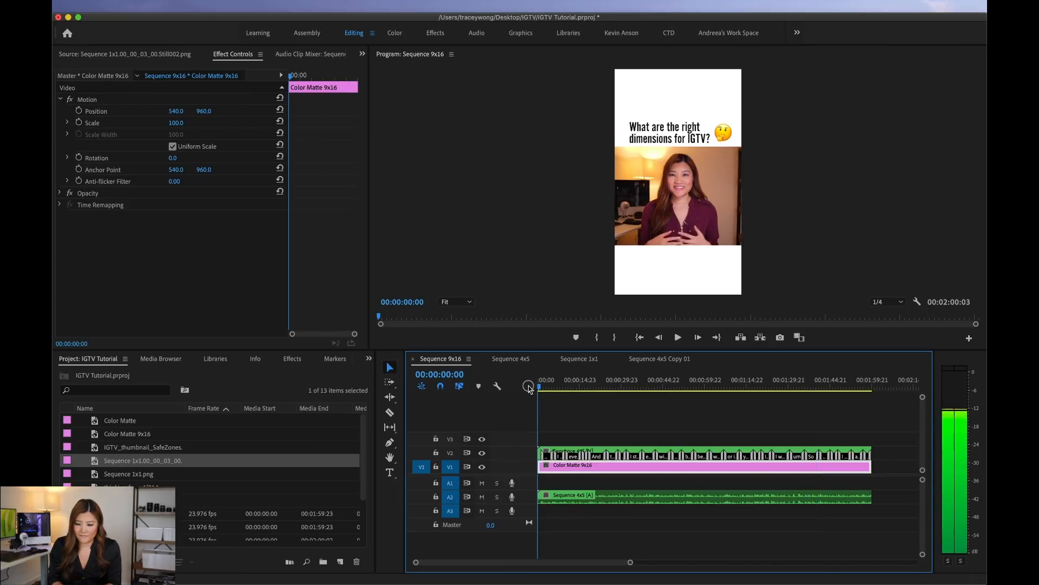
{"action": "left_click", "coordinate": [567, 388]}
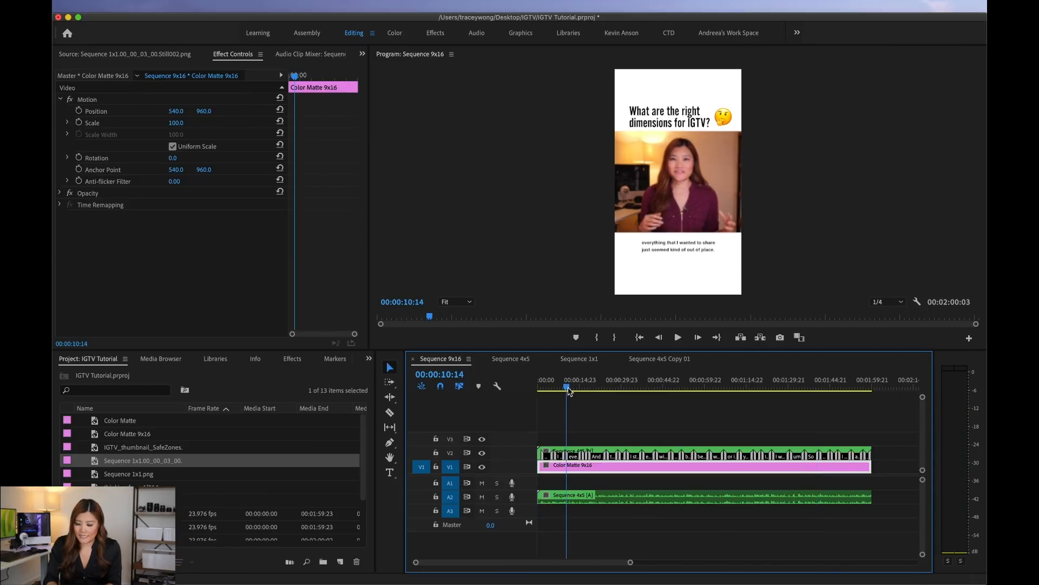
{"action": "key", "text": "equal"}
{"action": "key", "text": "equal"}
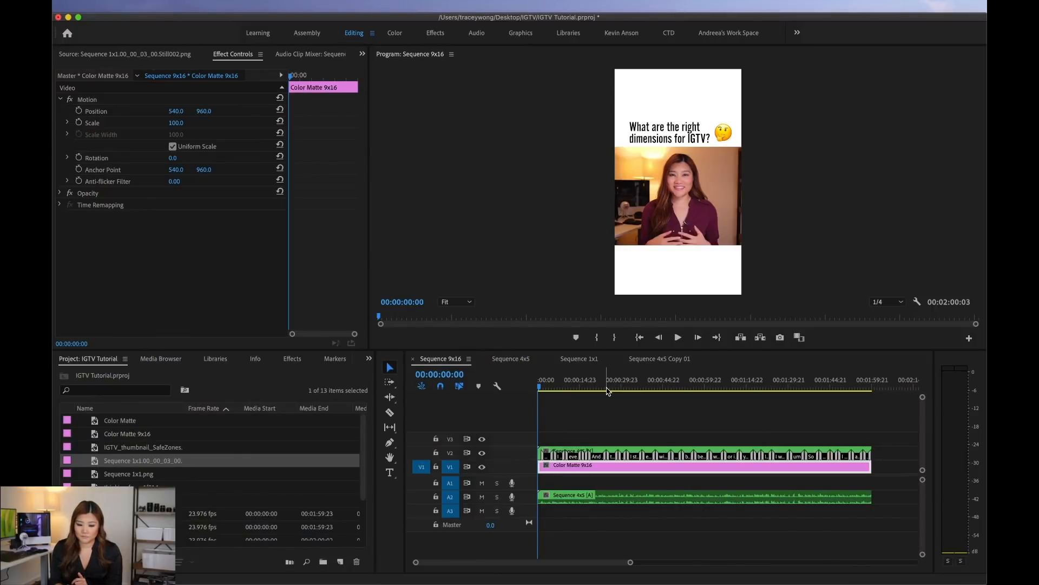
{"action": "left_click", "coordinate": [561, 384]}
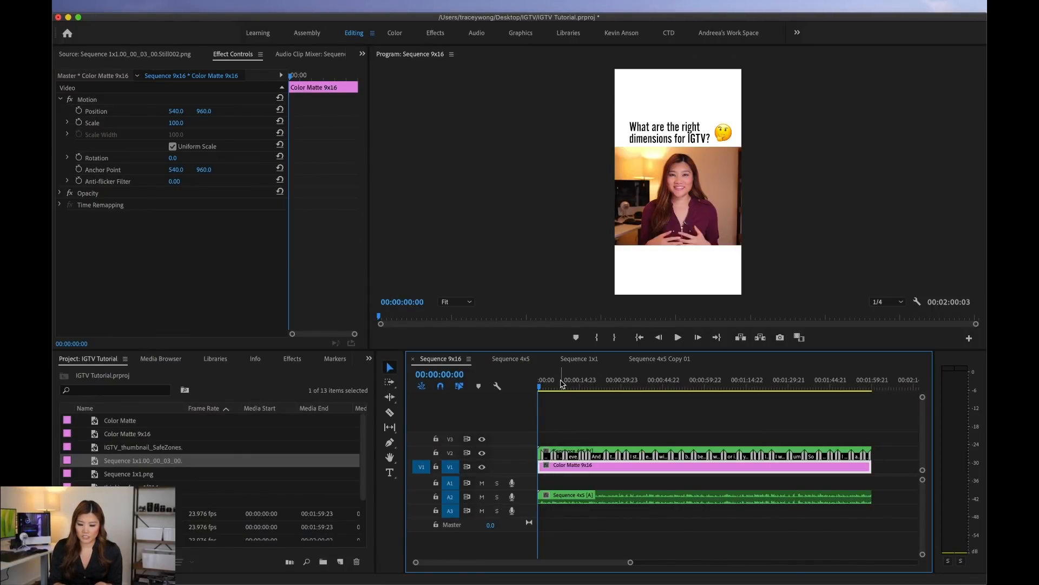
{"action": "key", "text": "super+m"}
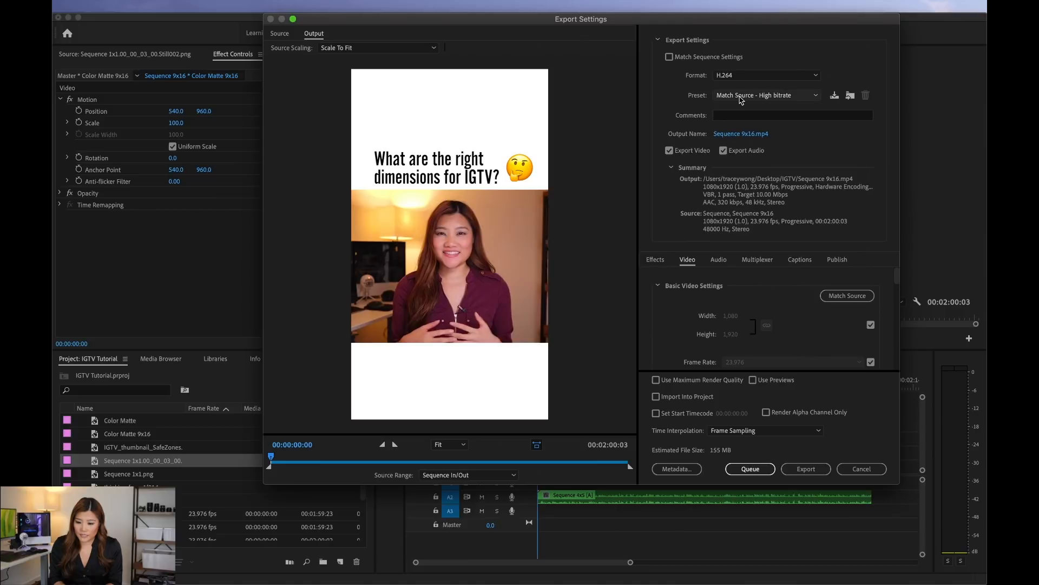
{"action": "left_click", "coordinate": [862, 469]}
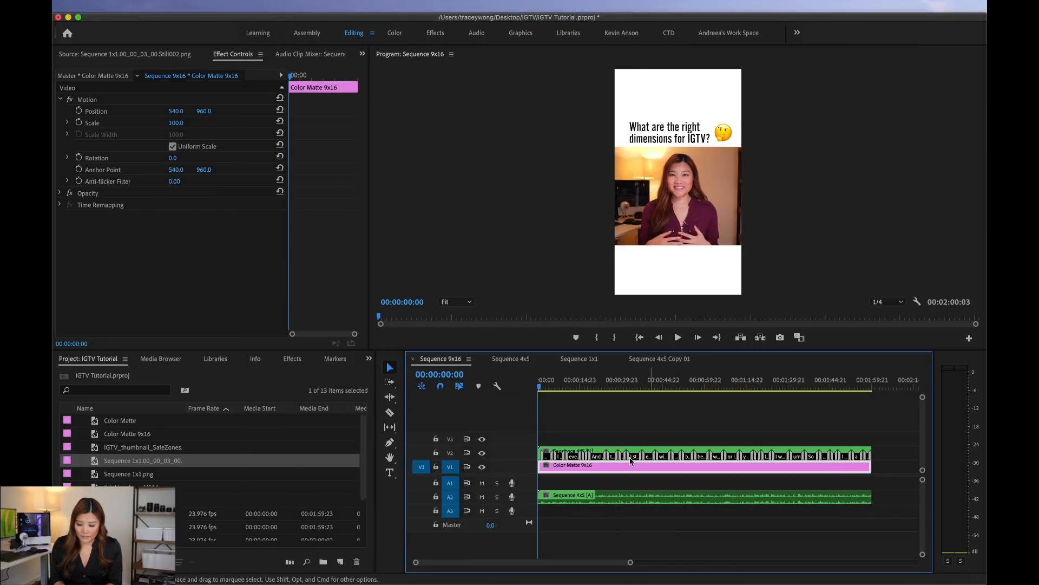
Step: Rename the copied sequence as "1x1 thumbnail and 4x5 video within 9x16"
{"action": "left_click", "coordinate": [639, 361]}
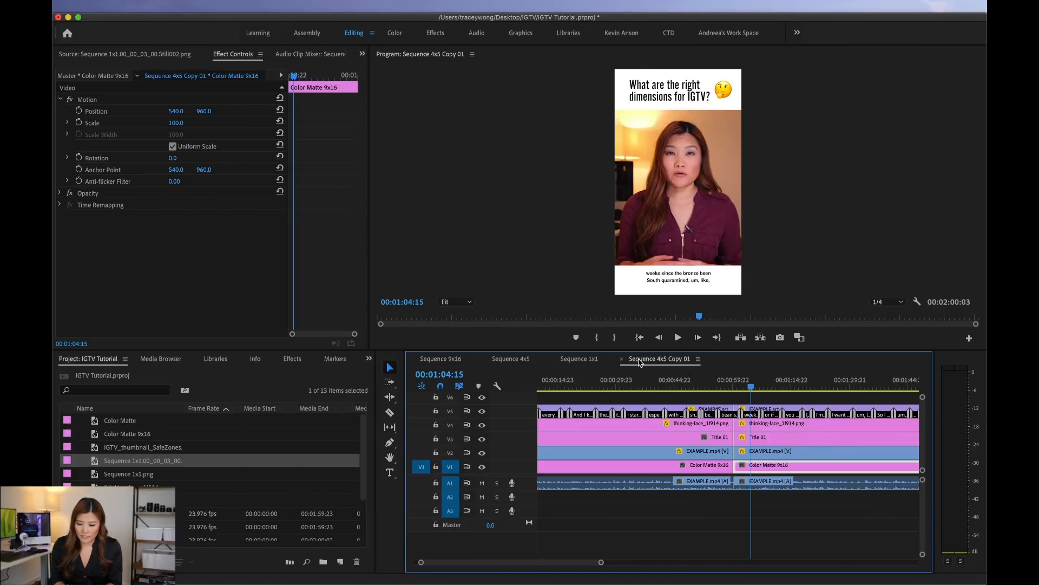
{"action": "scroll", "coordinate": [211, 460], "scroll_direction": "down", "scroll_amount": 3}
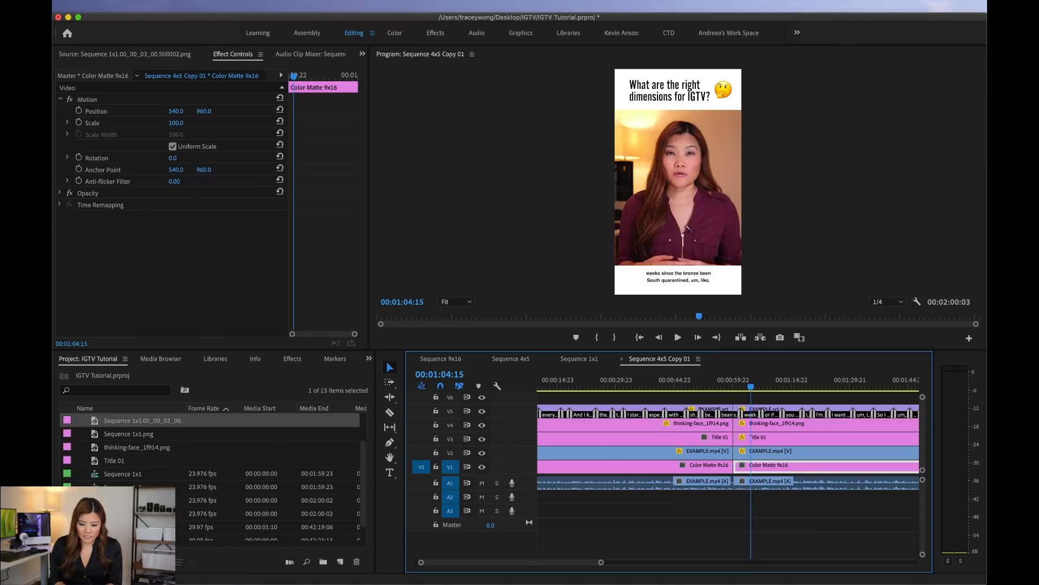
{"action": "left_click", "coordinate": [179, 500]}
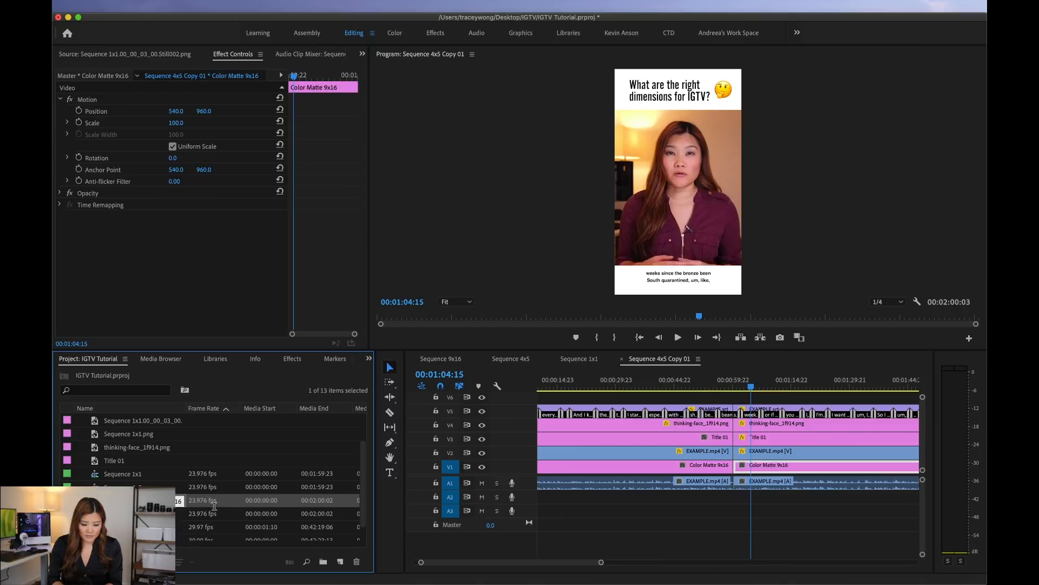
{"action": "key", "text": "Return"}
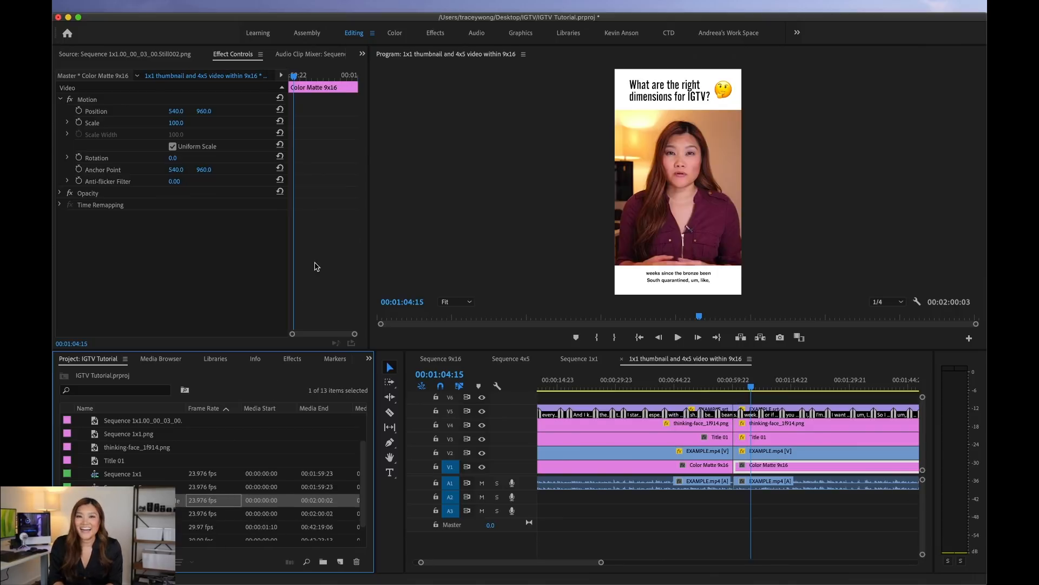
Step: Open the export settings for the renamed sequence, preview both layouts, and match the video settings to the source
{"action": "scroll", "coordinate": [696, 453], "scroll_direction": "right", "scroll_amount": 3}
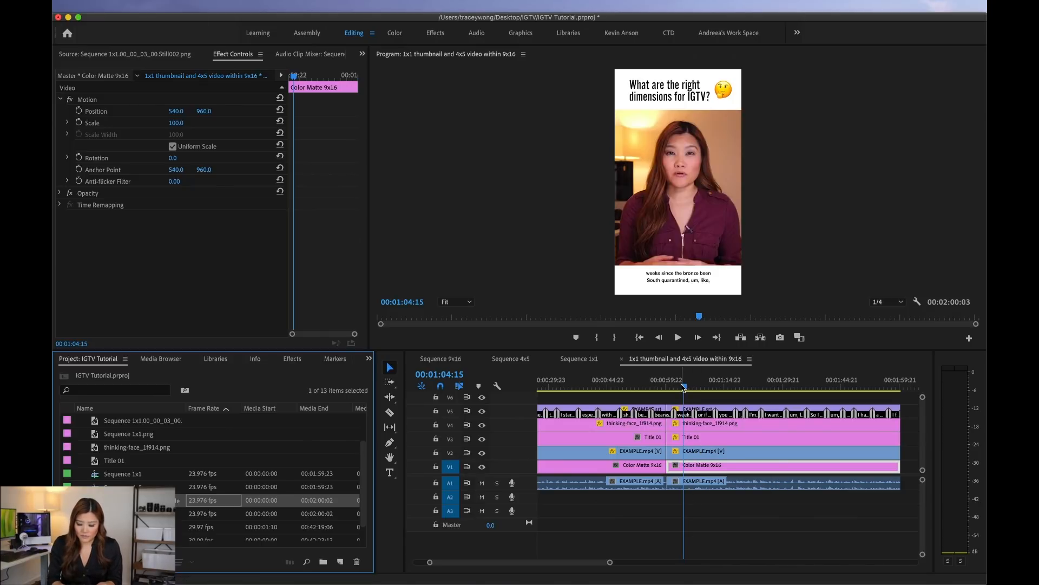
{"action": "key", "text": "super+m"}
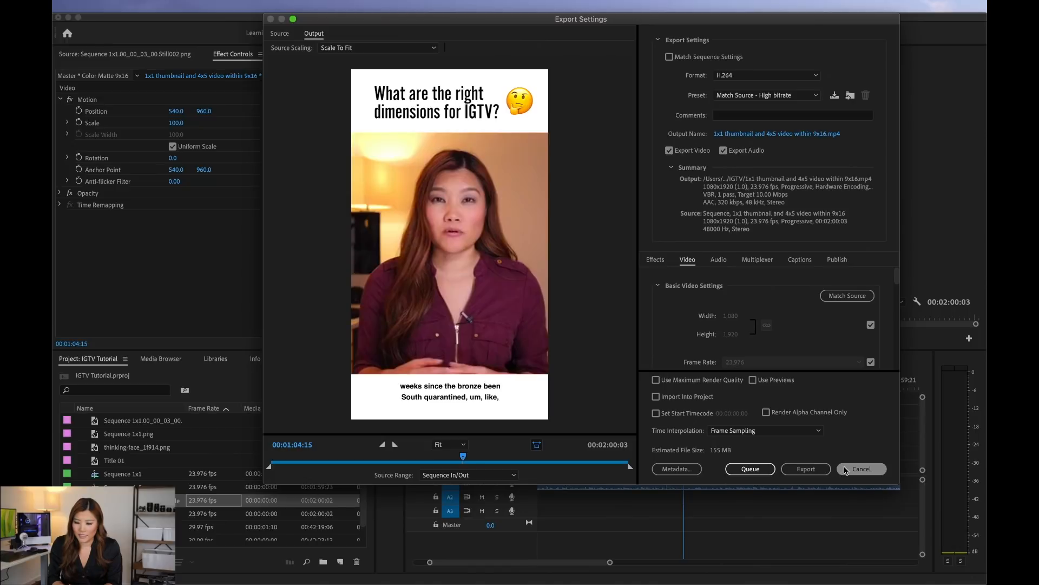
{"action": "left_click_drag", "start_coordinate": [463, 456], "coordinate": [256, 461]}
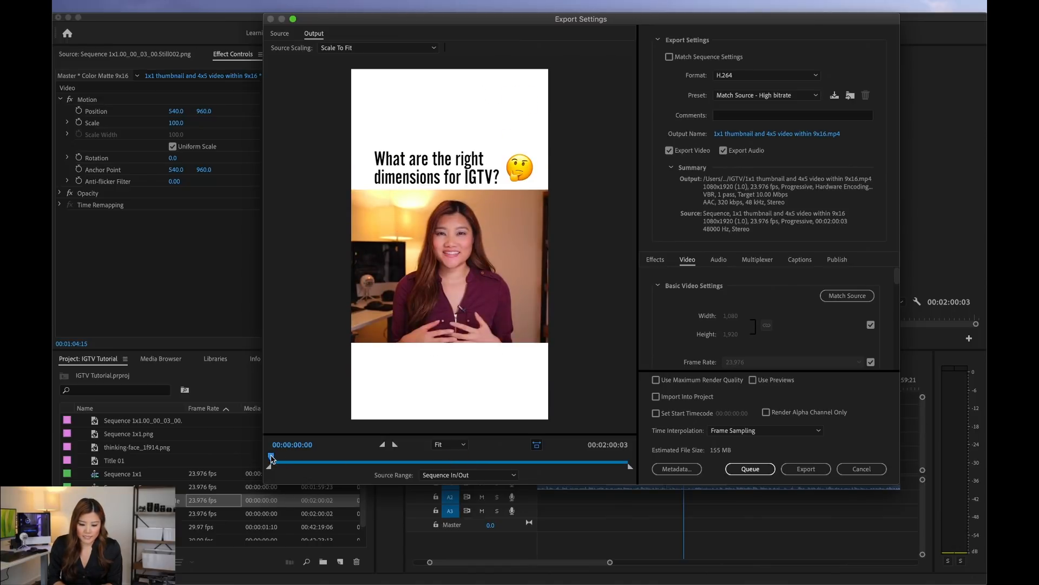
{"action": "left_click_drag", "start_coordinate": [272, 457], "coordinate": [514, 461]}
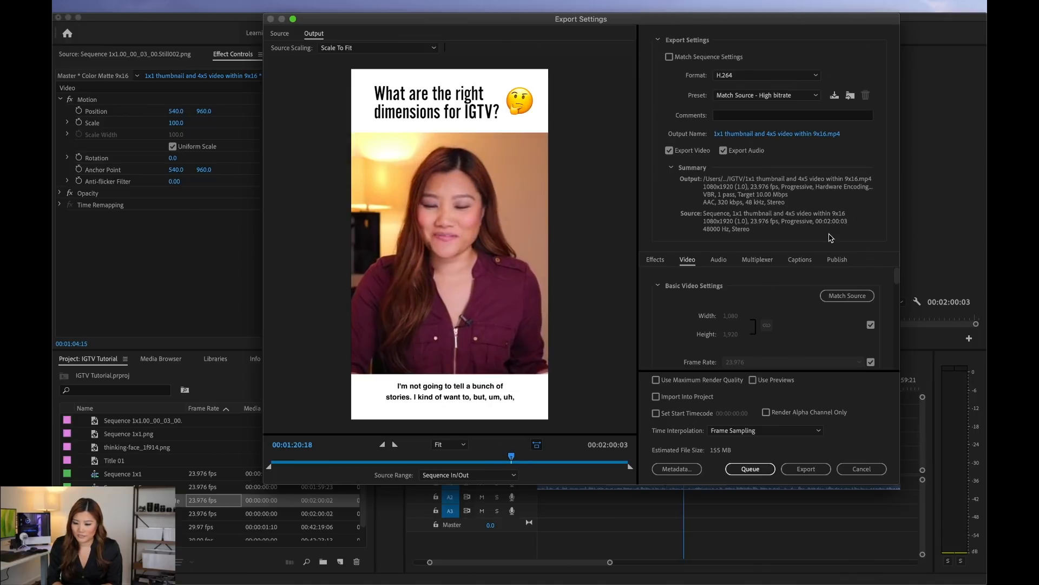
{"action": "left_click", "coordinate": [846, 297]}
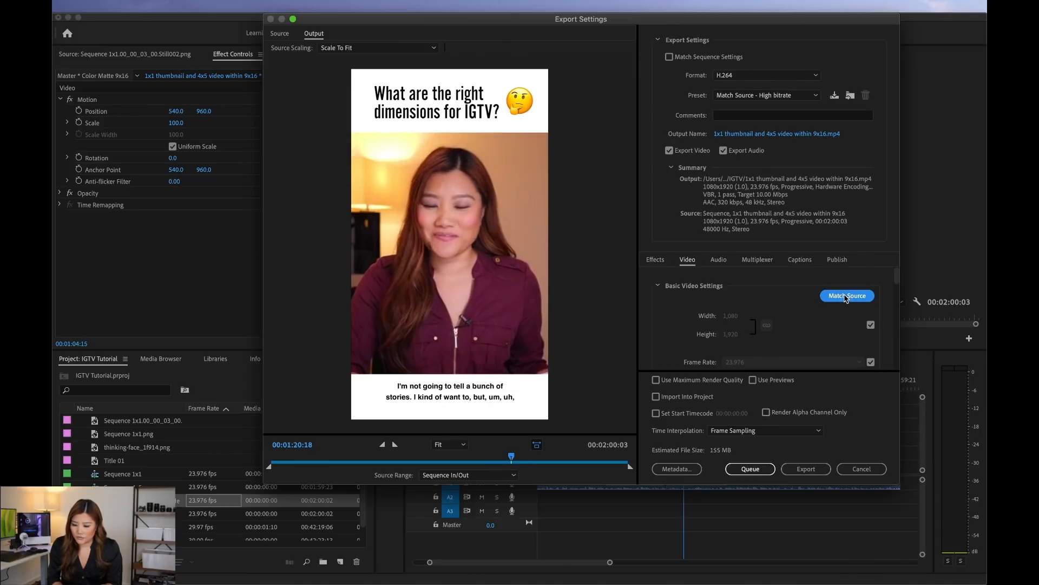
Step: Set the export's target bitrate to 7.5 Mbps
{"action": "scroll", "coordinate": [897, 277], "scroll_direction": "down", "scroll_amount": 1}
{"action": "left_click_drag", "start_coordinate": [897, 277], "coordinate": [897, 349]}
{"action": "scroll", "coordinate": [896, 349], "scroll_direction": "down", "scroll_amount": 2}
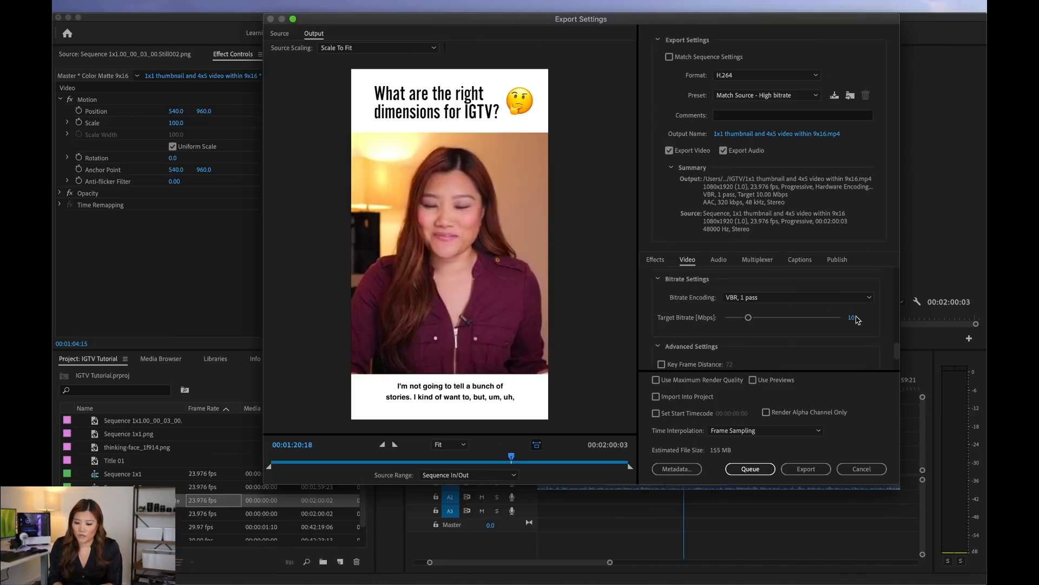
{"action": "left_click", "coordinate": [852, 318]}
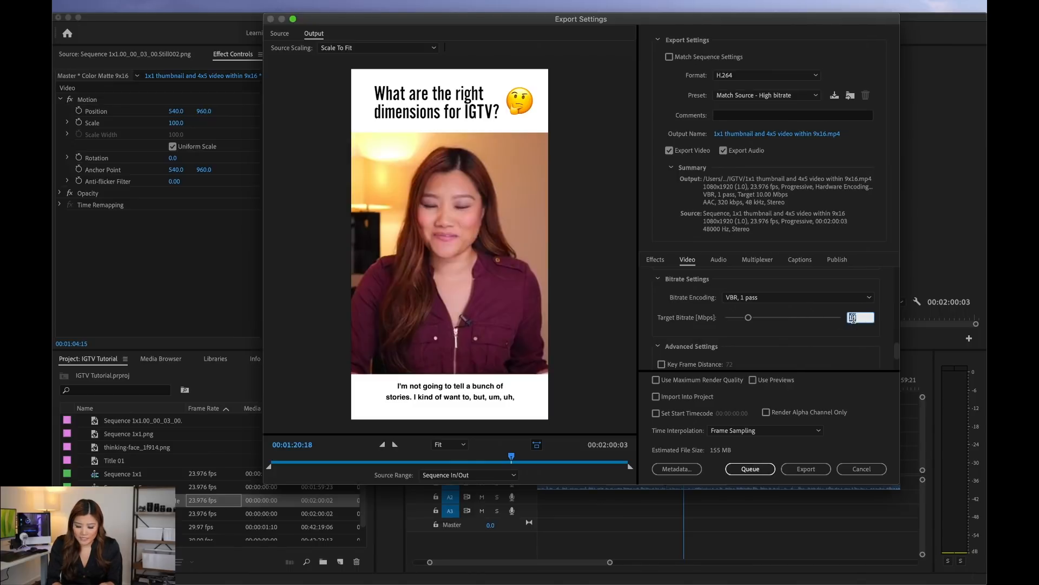
{"action": "type", "text": "7.5"}
{"action": "key", "text": "Return"}
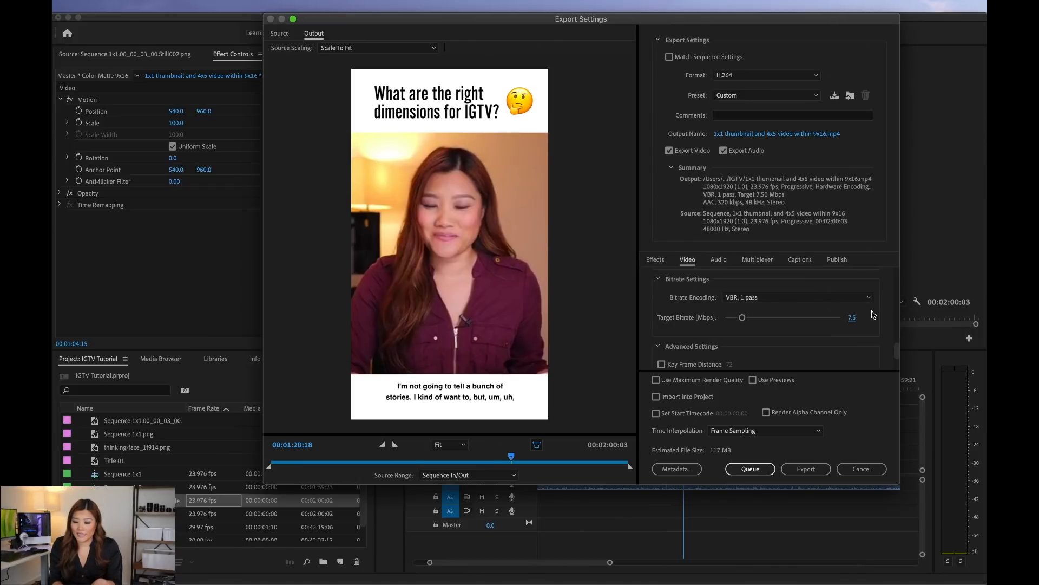
Step: Switch the bitrate encoding to CBR and raise the target bitrate to 20 Mbps and on to 50 Mbps
{"action": "left_click", "coordinate": [869, 301]}
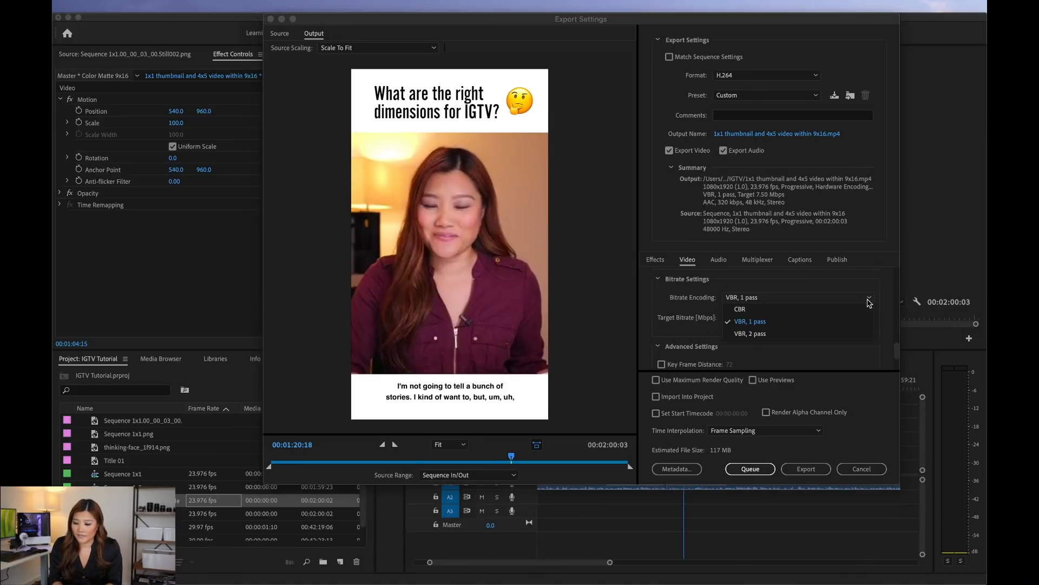
{"action": "left_click", "coordinate": [820, 309]}
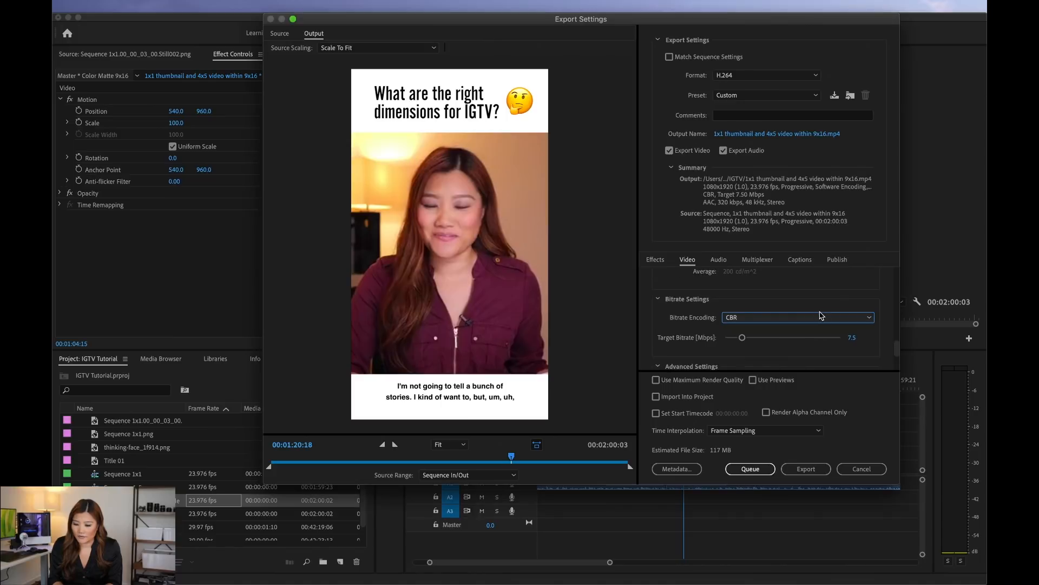
{"action": "left_click_drag", "start_coordinate": [745, 339], "coordinate": [760, 340]}
{"action": "left_click", "coordinate": [853, 338]}
{"action": "type", "text": "20"}
{"action": "key", "text": "Return"}
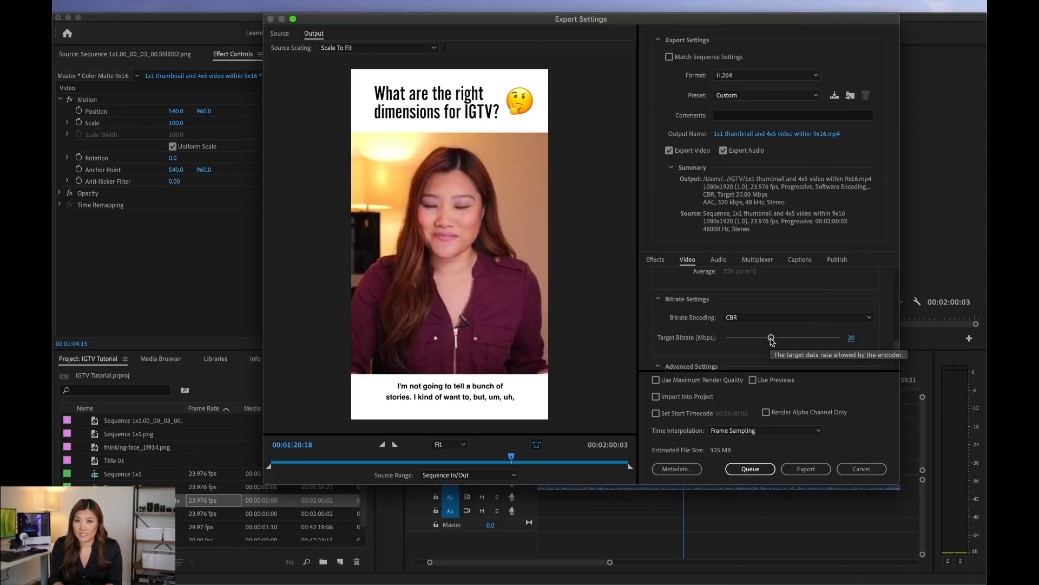
{"action": "left_click_drag", "start_coordinate": [772, 338], "coordinate": [841, 338]}
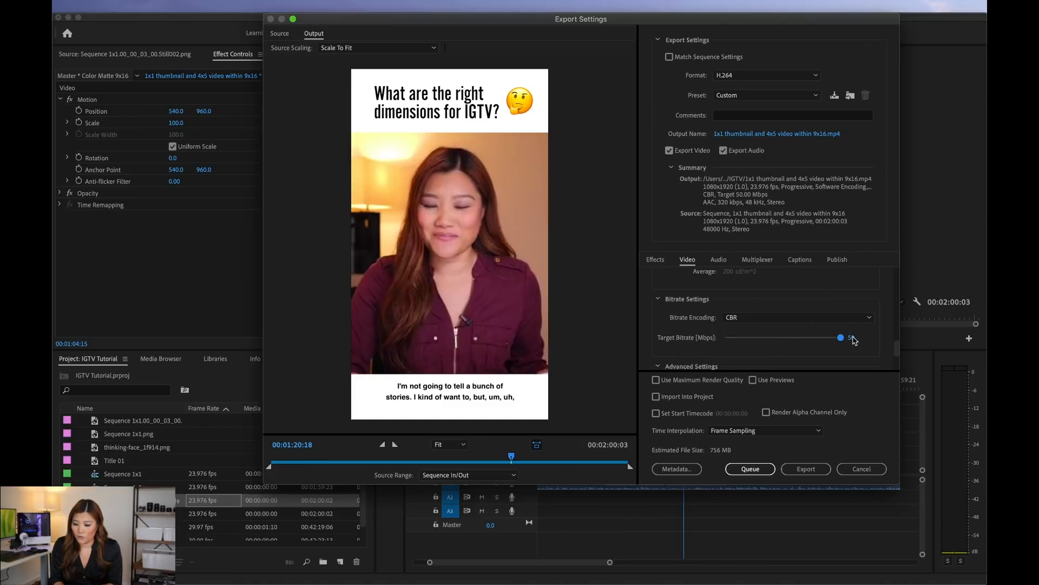
{"action": "scroll", "coordinate": [884, 347], "scroll_direction": "down", "scroll_amount": 1}
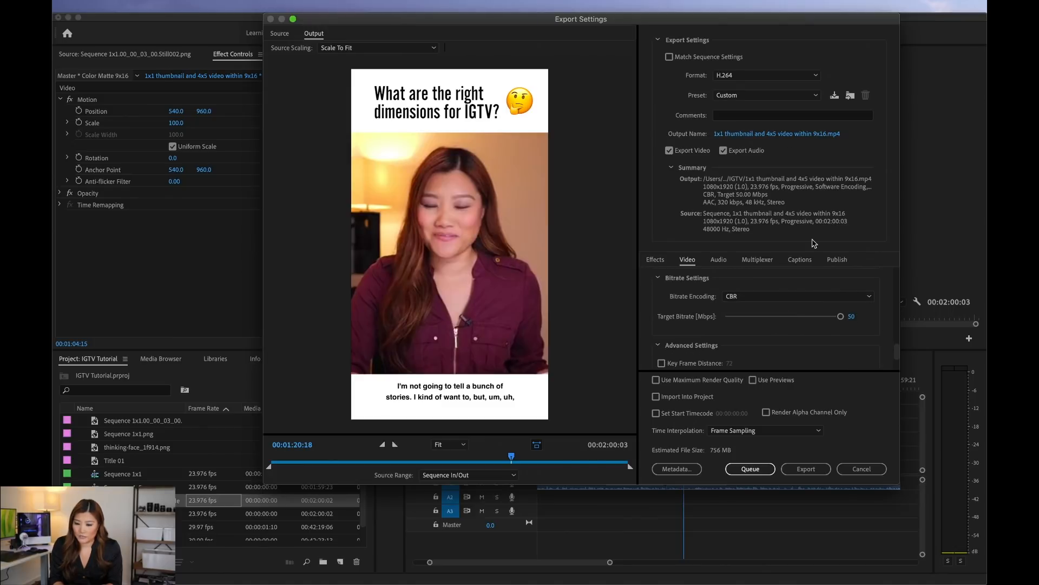
Step: Save the export output as "1x1 thumbnail and 4x5 video within 9x16" in the Desktop's IGTV folder and export the video
{"action": "left_click", "coordinate": [779, 134]}
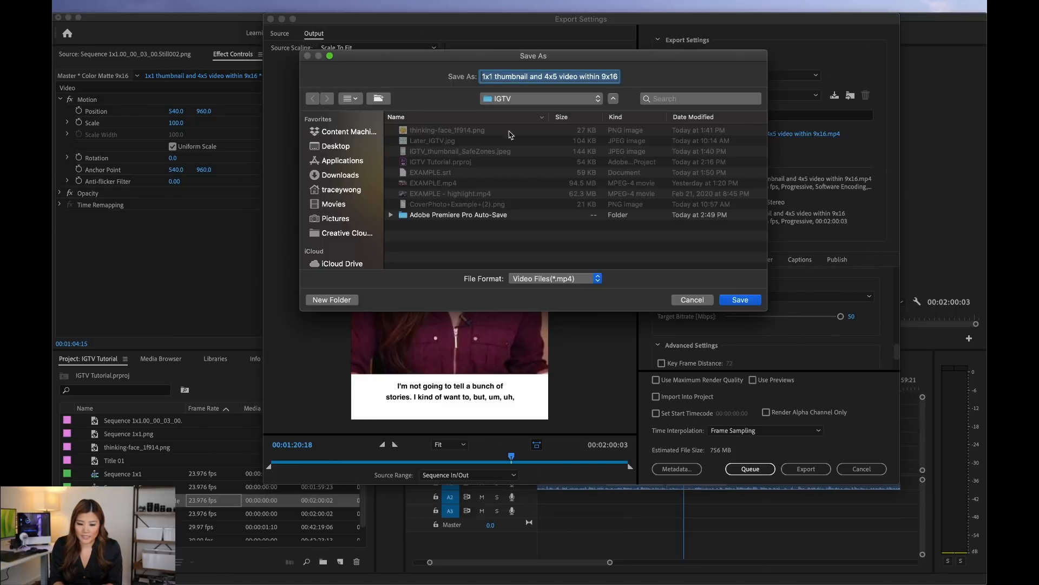
{"action": "left_click", "coordinate": [348, 146]}
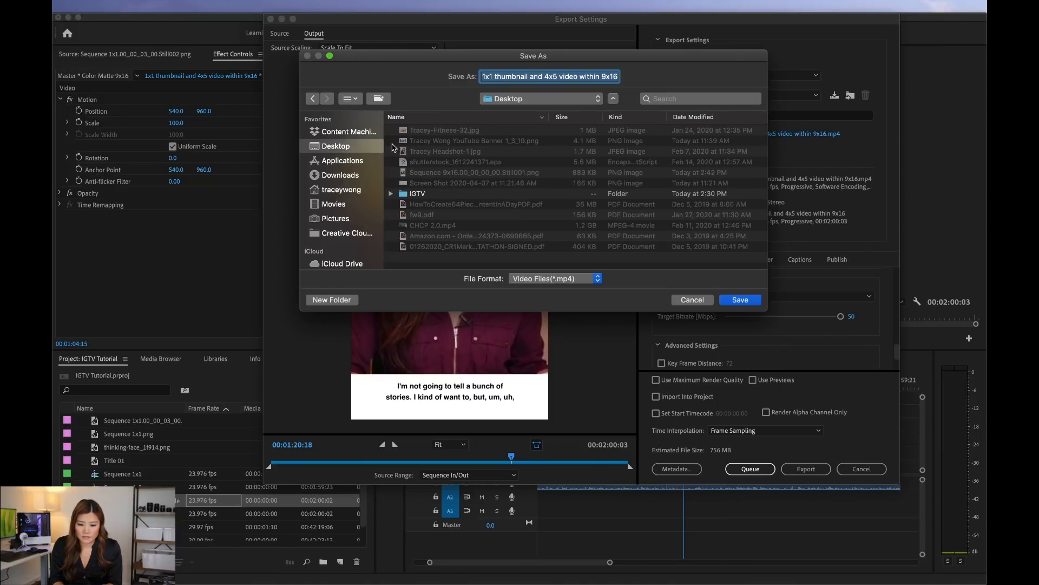
{"action": "double_click", "coordinate": [418, 194]}
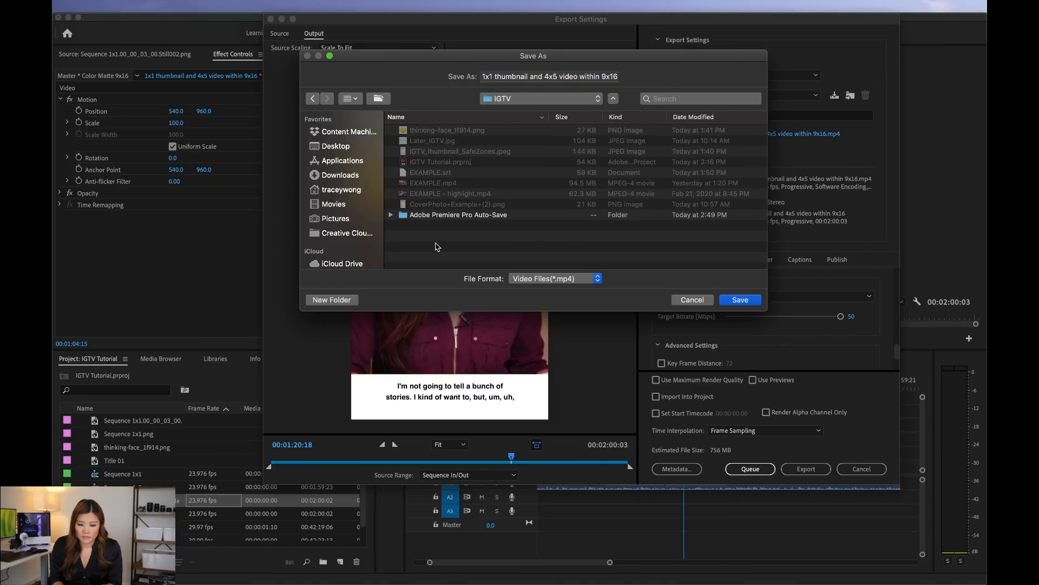
{"action": "left_click", "coordinate": [725, 300]}
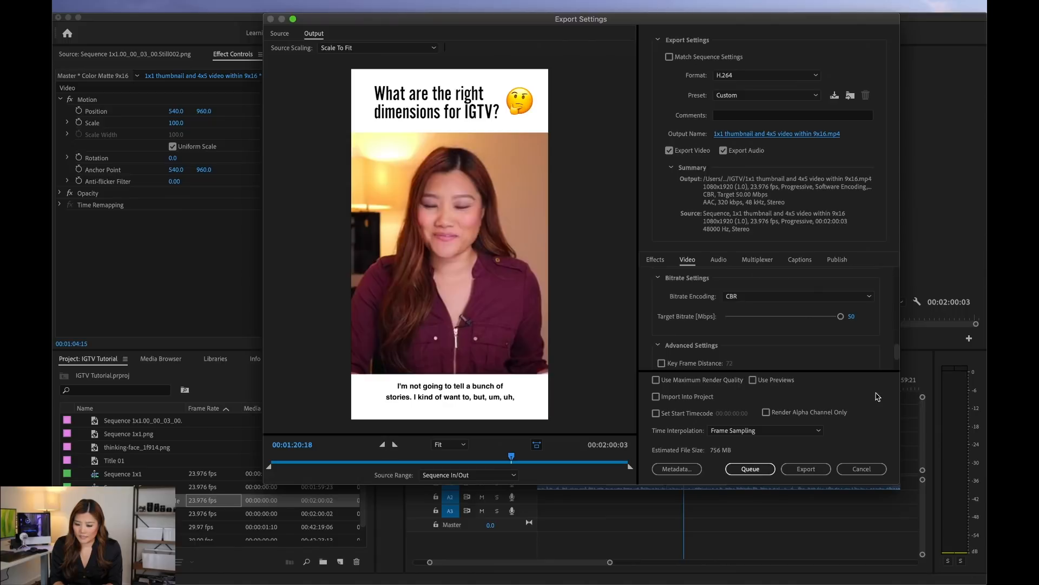
{"action": "left_click", "coordinate": [821, 471]}
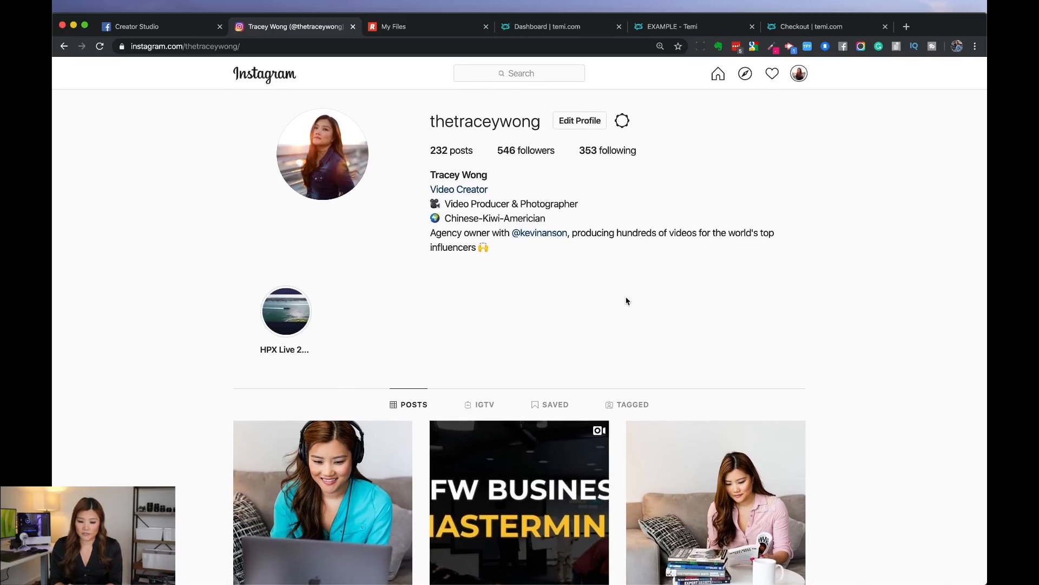
Step: Switch to Instagram in the browser and start a new IGTV upload from the profile's IGTV section
{"action": "left_click", "coordinate": [483, 407]}
{"action": "scroll", "coordinate": [551, 339], "scroll_direction": "down", "scroll_amount": 3}
{"action": "left_click", "coordinate": [775, 292]}
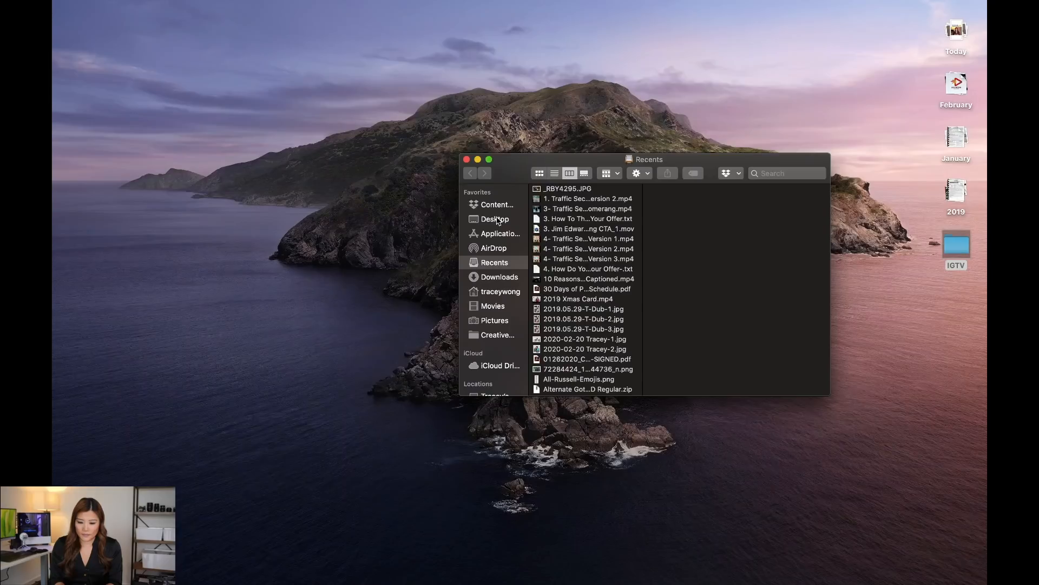
Step: Add "1x1 thumbnail and 4x5 video within 9x16.mp4" from the Desktop's IGTV folder in Finder to the Instagram IGTV upload
{"action": "left_click", "coordinate": [498, 219]}
{"action": "left_click", "coordinate": [558, 239]}
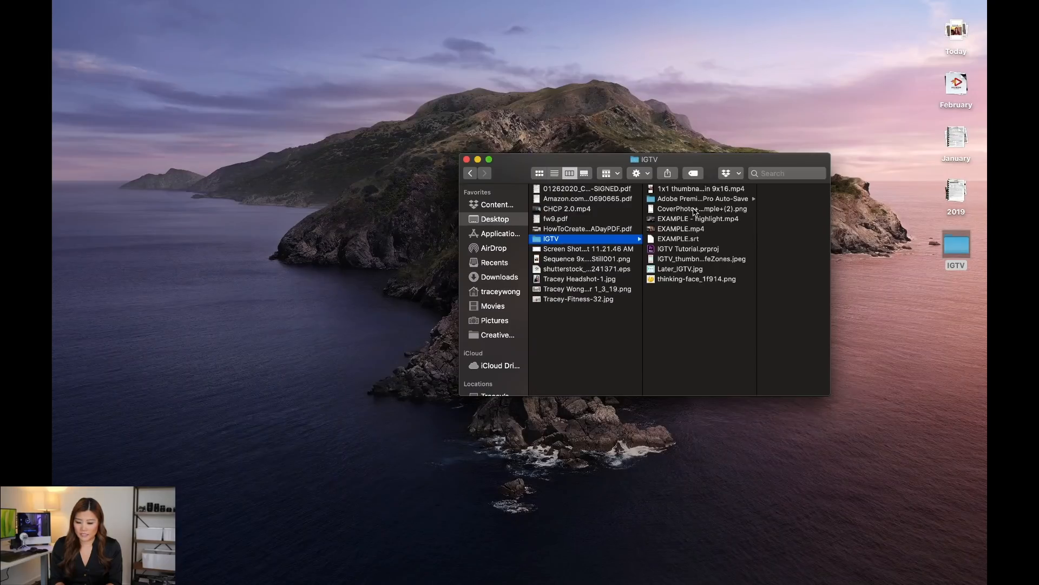
{"action": "left_click", "coordinate": [656, 191]}
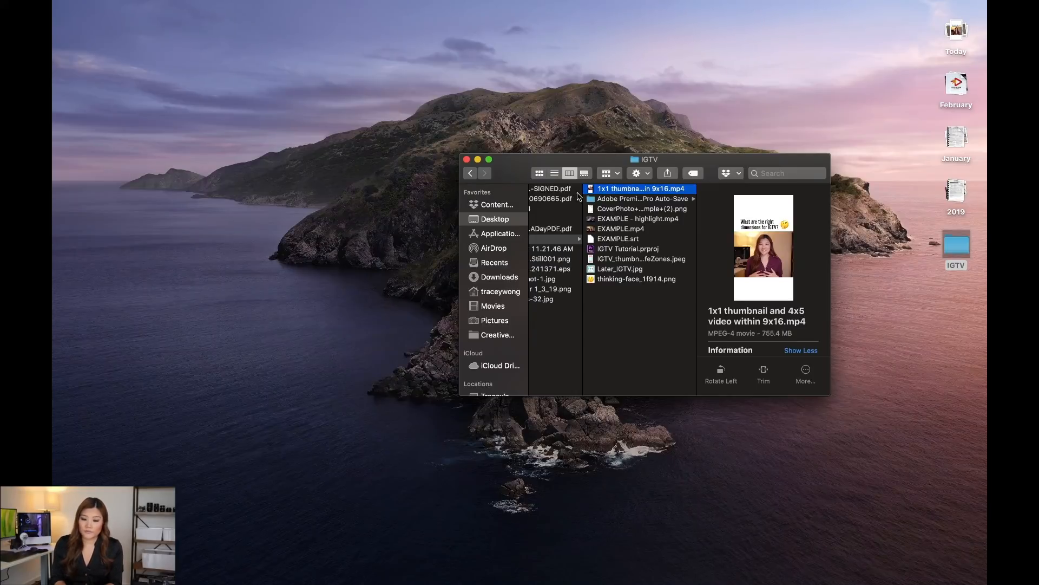
{"action": "left_click_drag", "start_coordinate": [581, 161], "coordinate": [652, 189]}
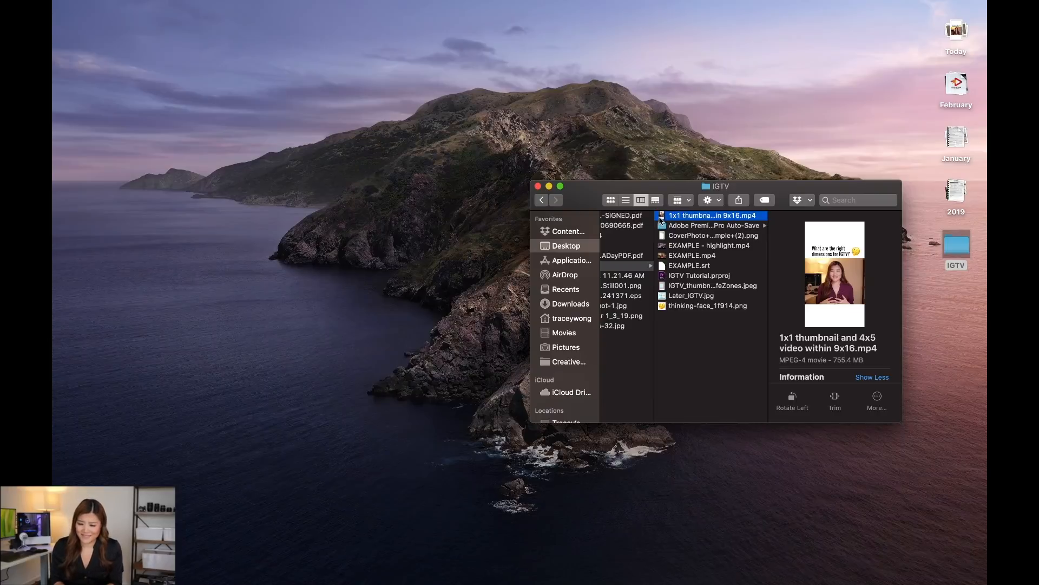
{"action": "left_click_drag", "start_coordinate": [665, 215], "coordinate": [321, 270]}
{"action": "key", "text": "super+Tab"}
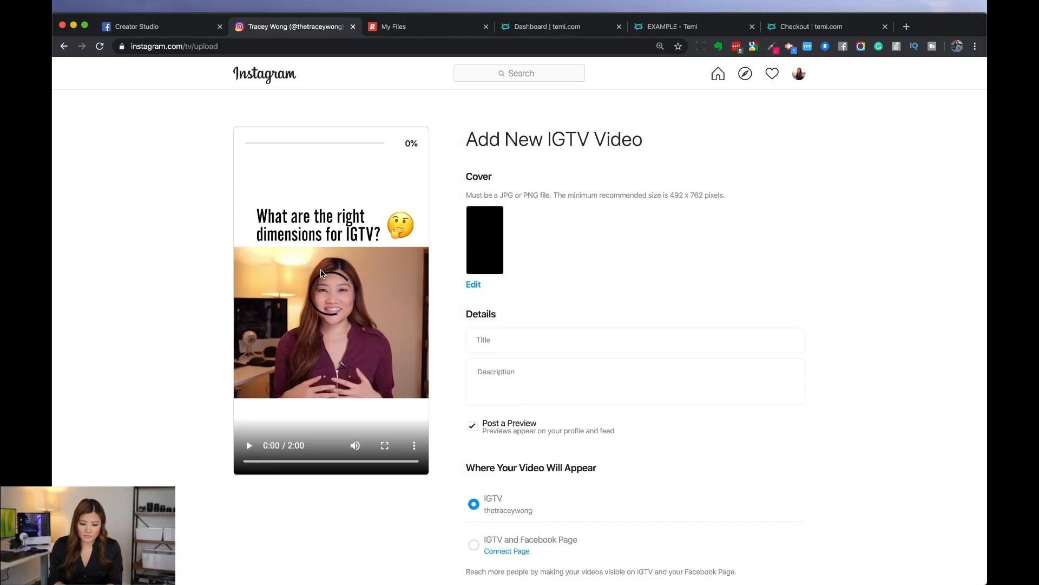
Step: Set the IGTV video's cover to the Sequence 9x16 still PNG from the Desktop
{"action": "left_click", "coordinate": [474, 285]}
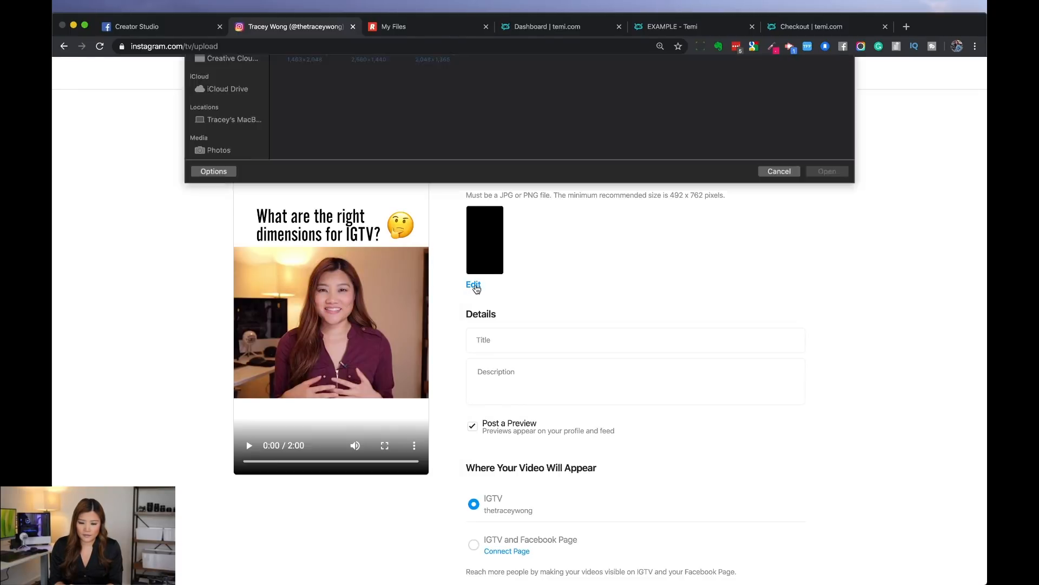
{"action": "left_click", "coordinate": [750, 104]}
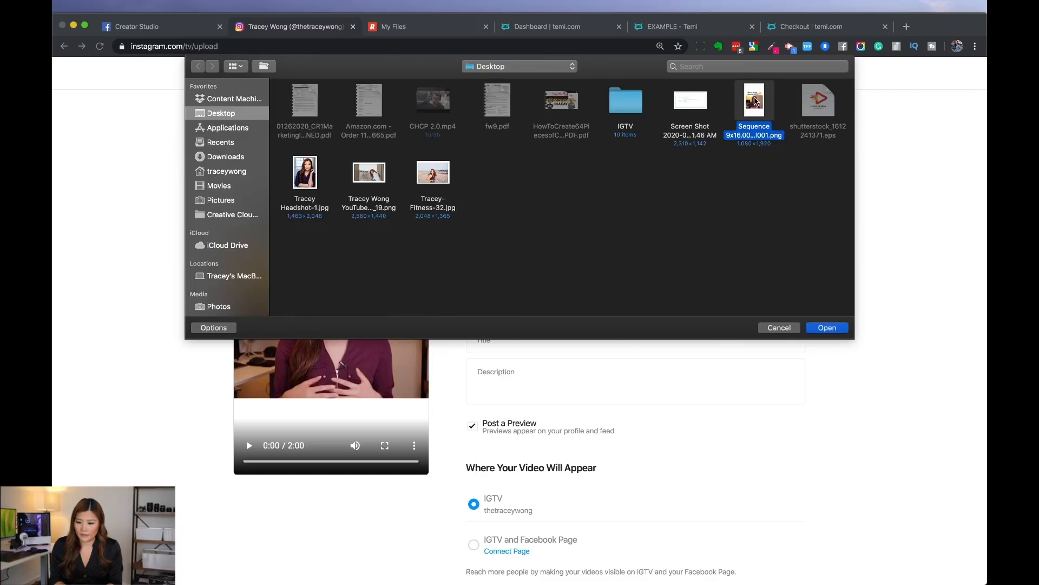
{"action": "left_click", "coordinate": [822, 327]}
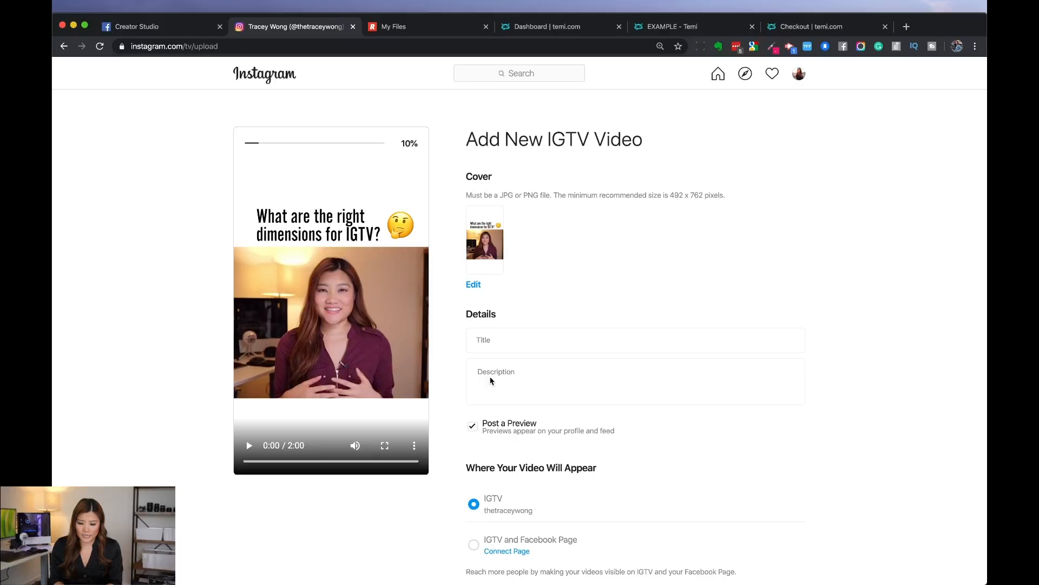
Step: Review the new IGTV video's details, Post a Preview option, IGTV and Facebook Page placement, and posting choices
{"action": "scroll", "coordinate": [495, 350], "scroll_direction": "down", "scroll_amount": 2}
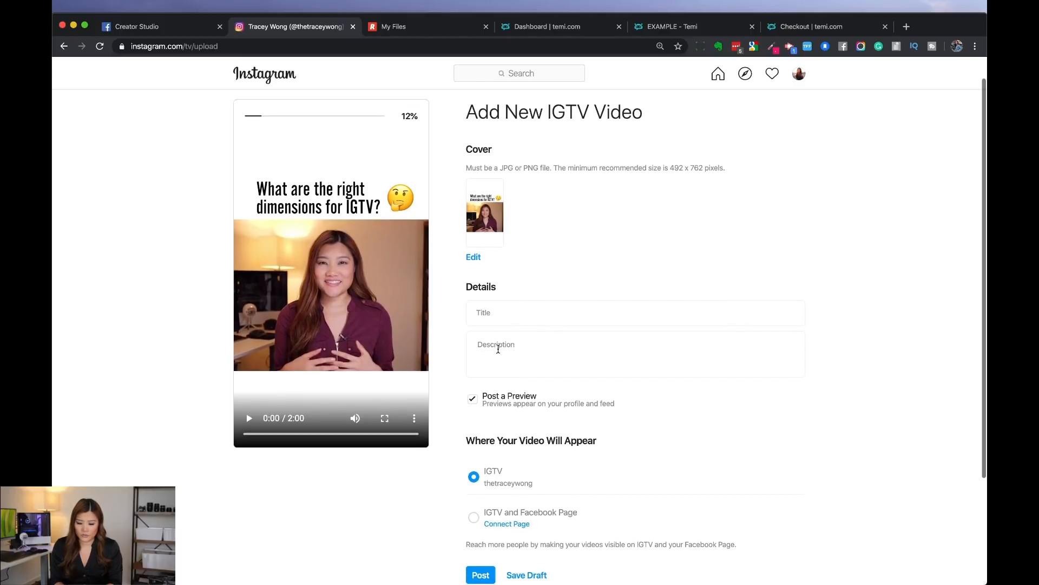
{"action": "left_click_drag", "start_coordinate": [615, 406], "coordinate": [477, 396]}
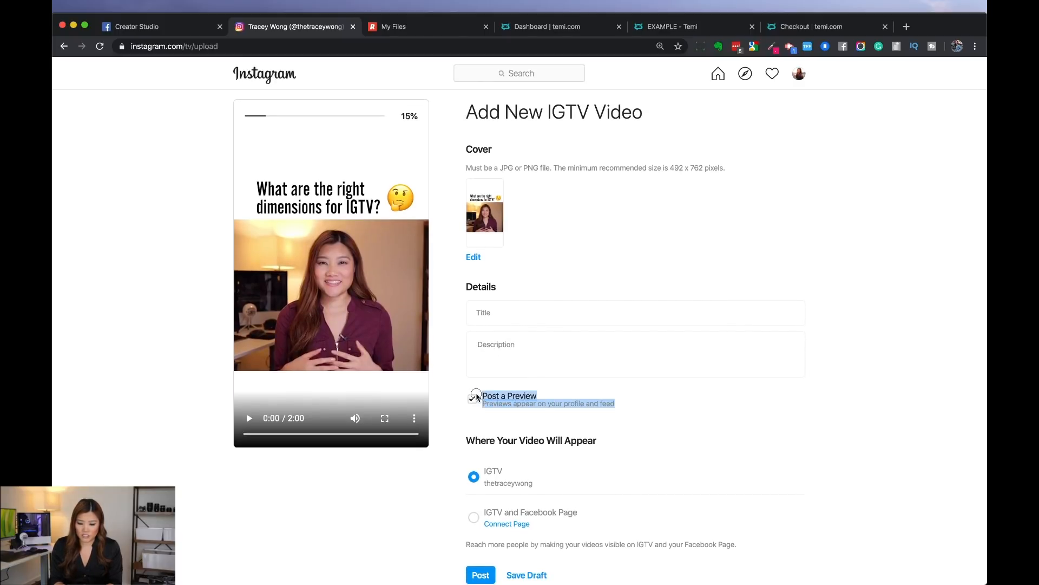
{"action": "scroll", "coordinate": [477, 411], "scroll_direction": "down", "scroll_amount": 3}
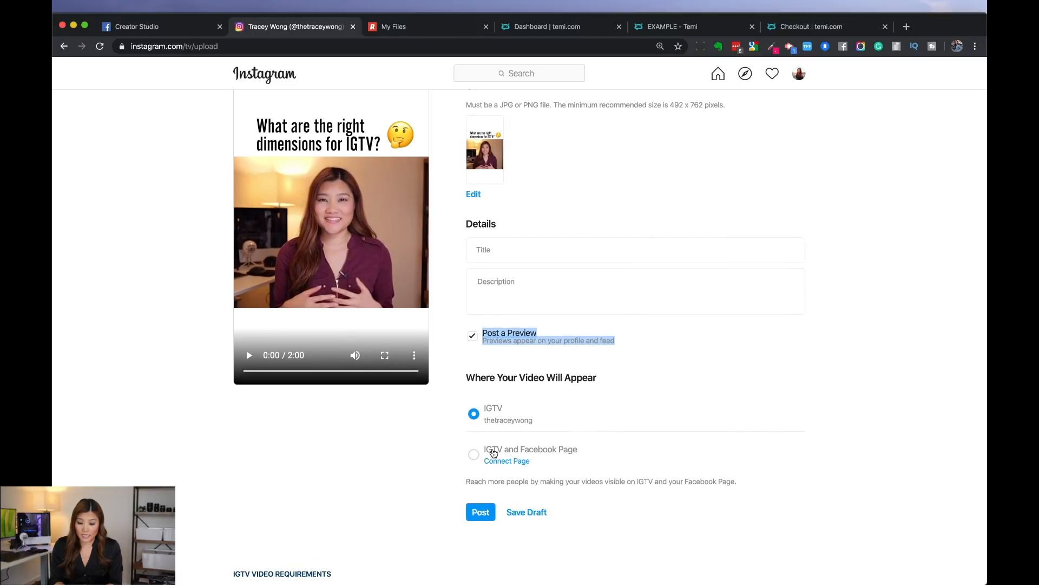
{"action": "scroll", "coordinate": [537, 468], "scroll_direction": "down", "scroll_amount": 1}
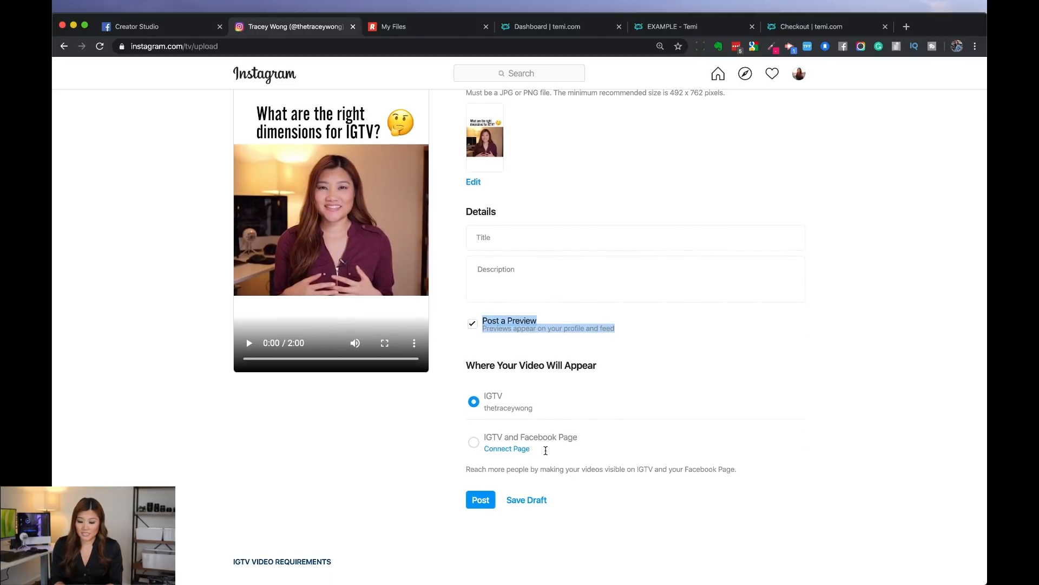
{"action": "left_click", "coordinate": [492, 496]}
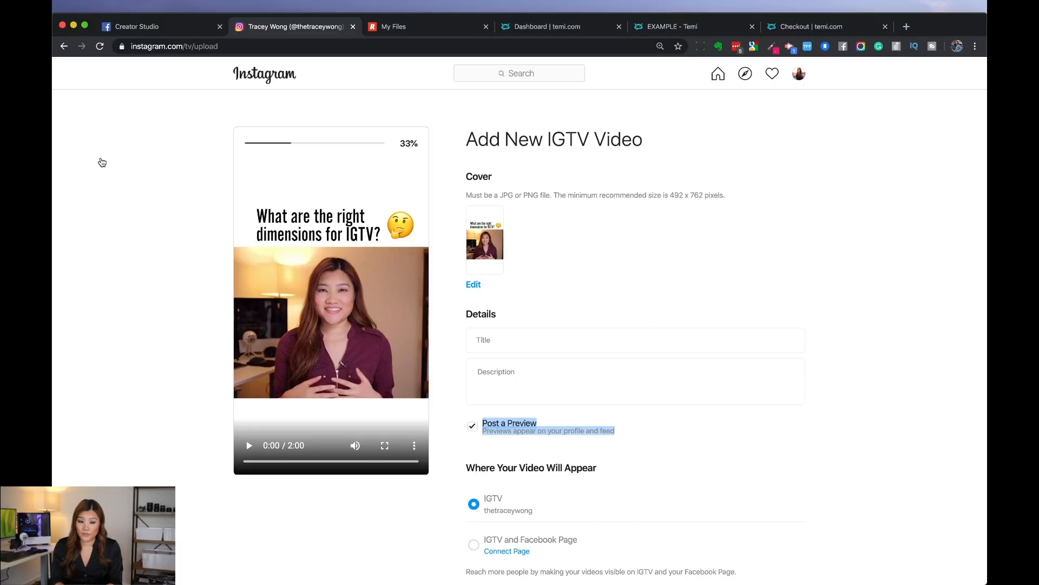
Step: Switch to Creator Studio, create an IGTV post, and look at its video file upload without choosing a file
{"action": "left_click", "coordinate": [174, 26]}
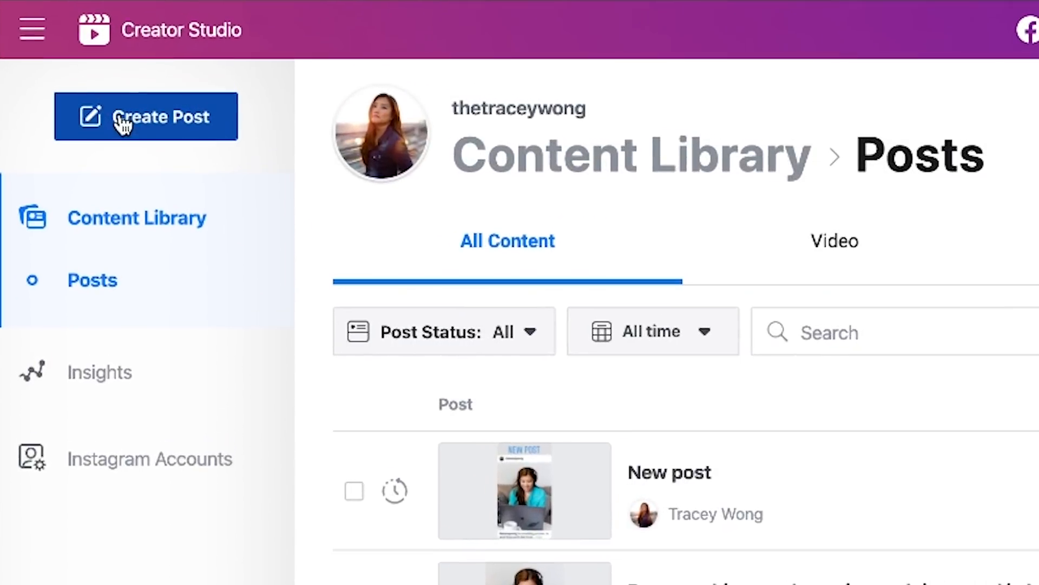
{"action": "left_click", "coordinate": [139, 125]}
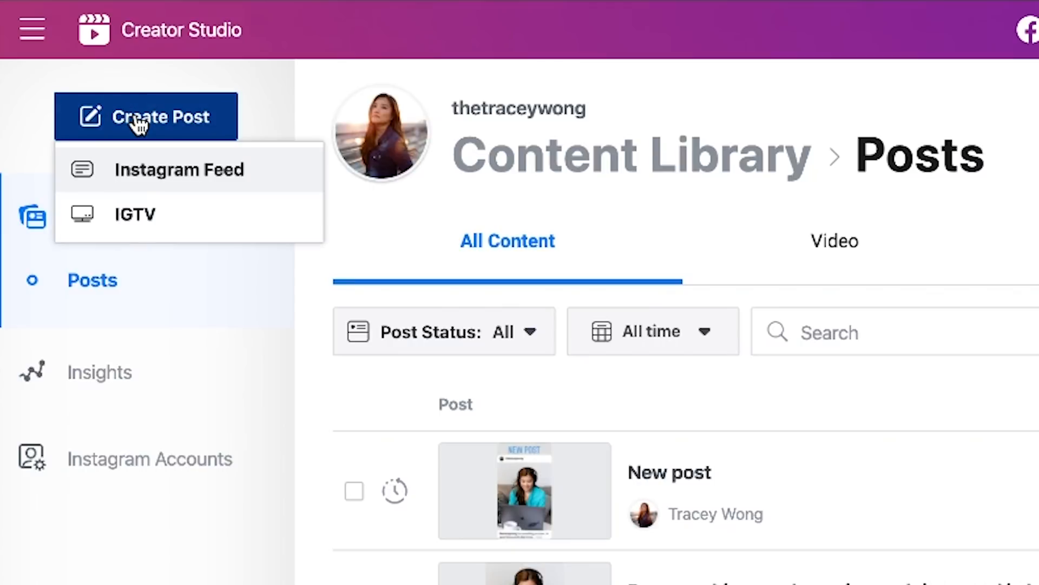
{"action": "left_click", "coordinate": [136, 216]}
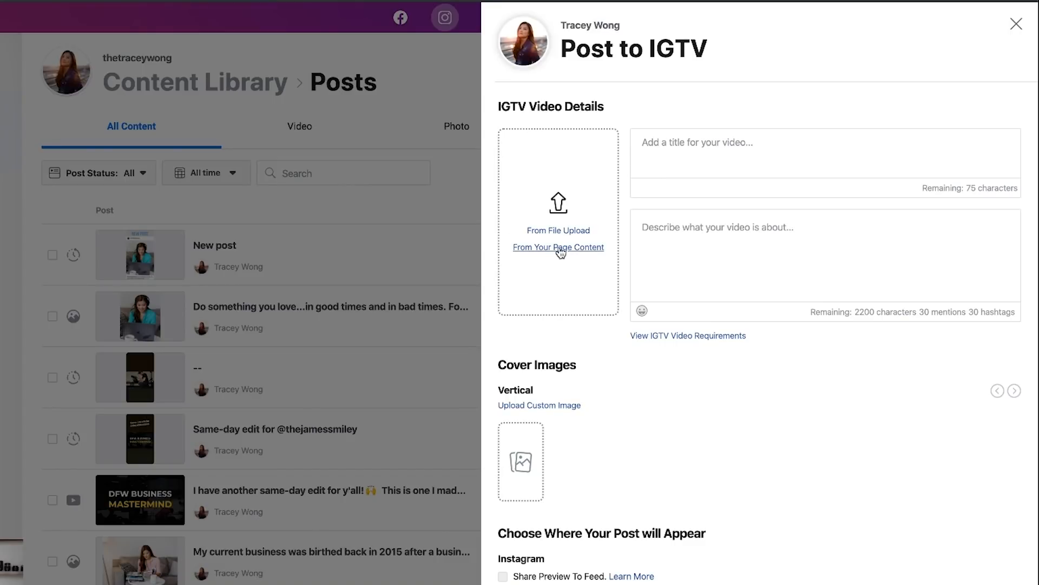
{"action": "left_click", "coordinate": [558, 230]}
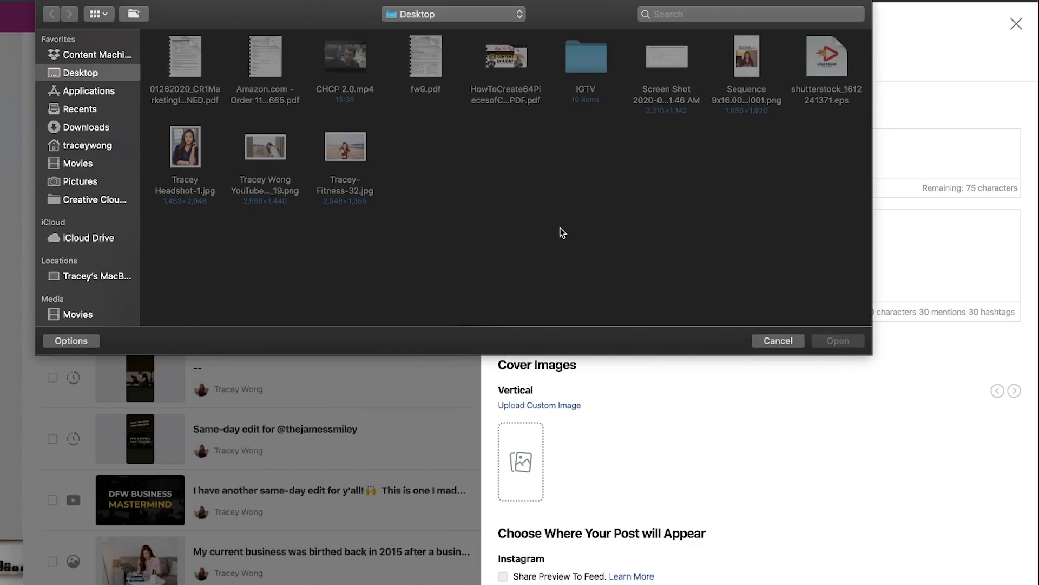
{"action": "left_click", "coordinate": [774, 341]}
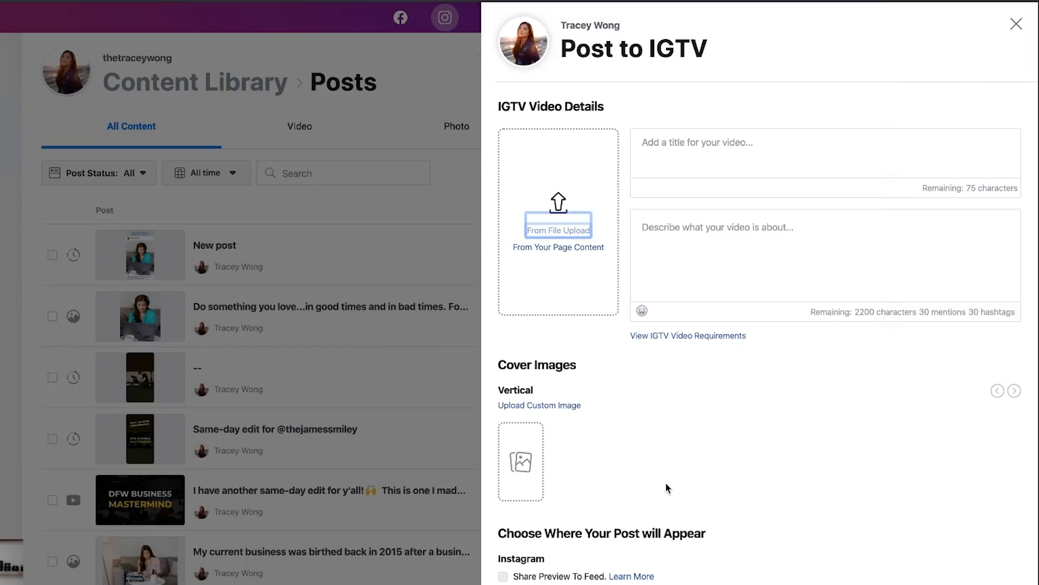
Step: Change the IGTV post's publishing option to Schedule and open the calendar for its date
{"action": "scroll", "coordinate": [542, 481], "scroll_direction": "down", "scroll_amount": 1}
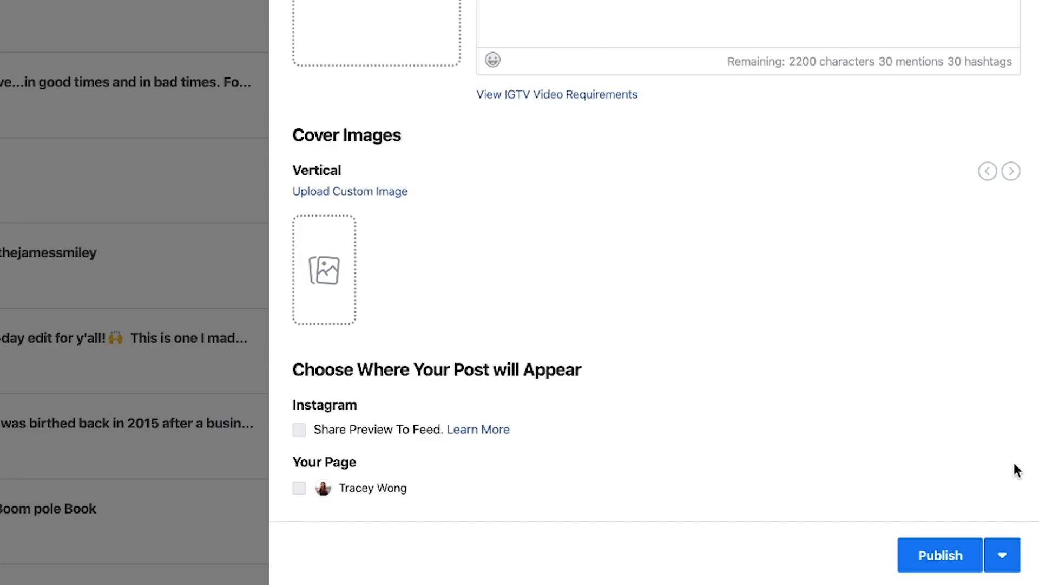
{"action": "left_click", "coordinate": [1002, 556]}
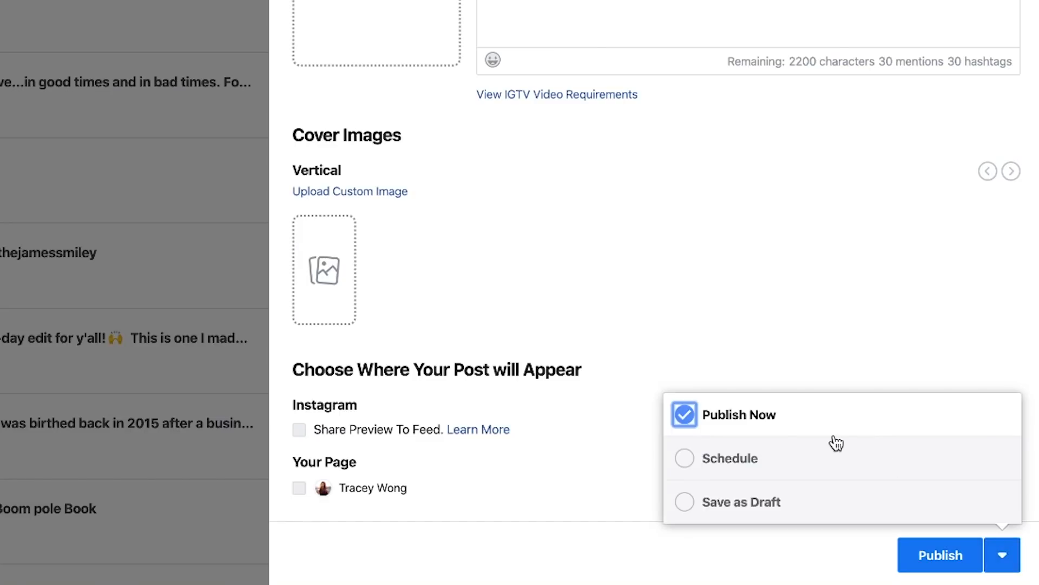
{"action": "left_click", "coordinate": [725, 466]}
{"action": "left_click", "coordinate": [765, 429]}
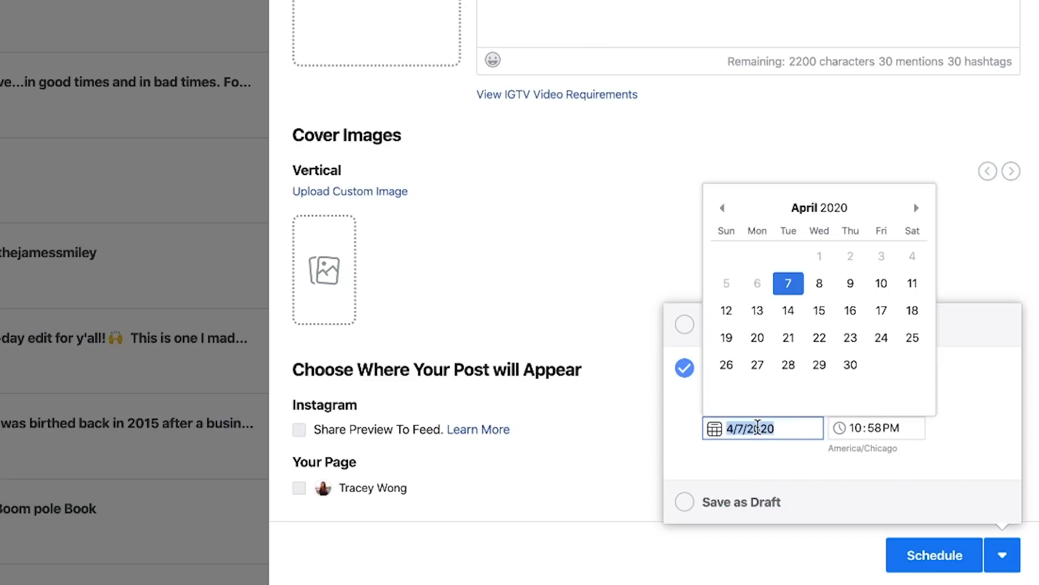